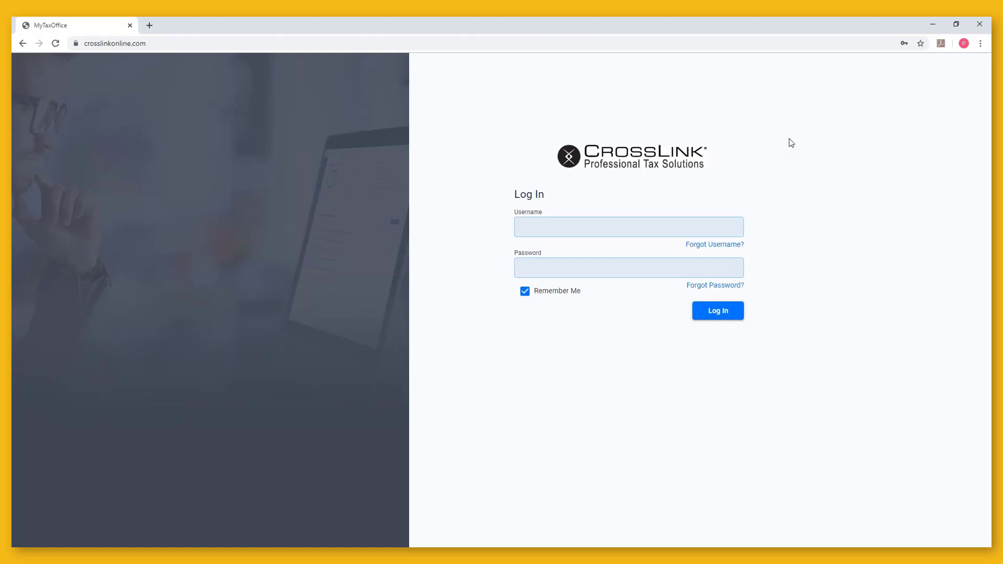
# - Log in to CrossLink Online with the office username and account password
pyautogui.click(610, 227)
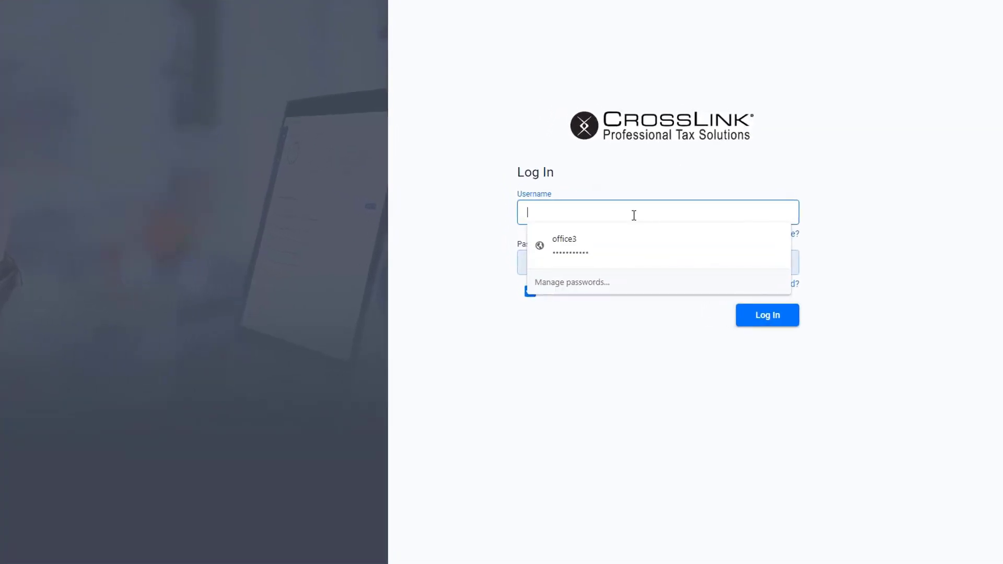
pyautogui.write('office3')
pyautogui.click(618, 172)
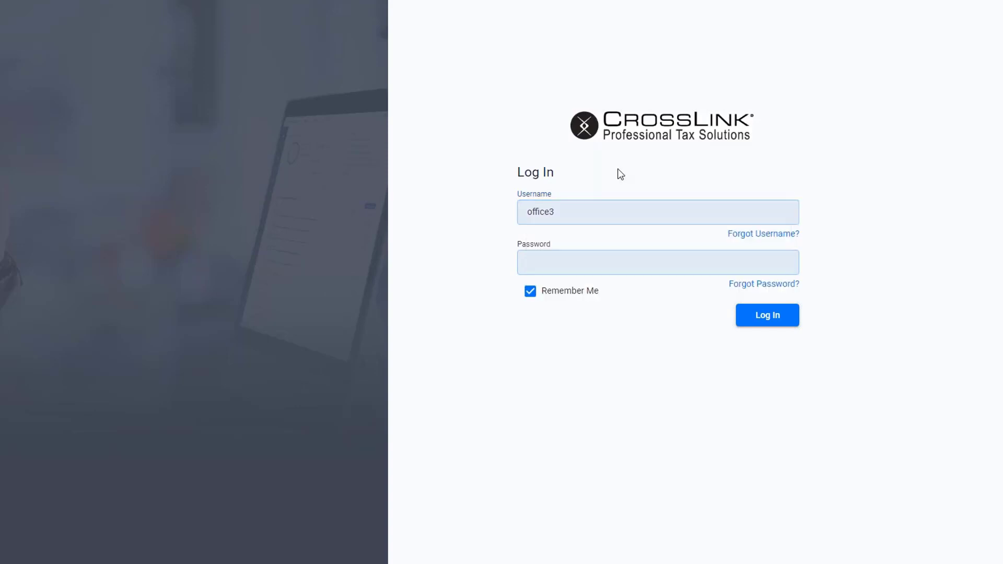
pyautogui.click(552, 256)
pyautogui.write('*********')
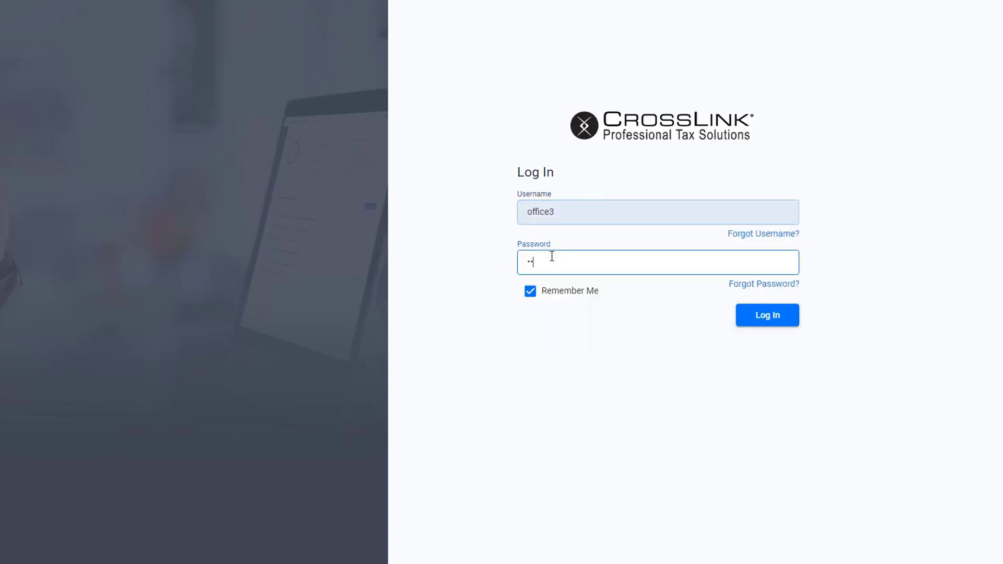
pyautogui.write('*')
pyautogui.click(762, 319)
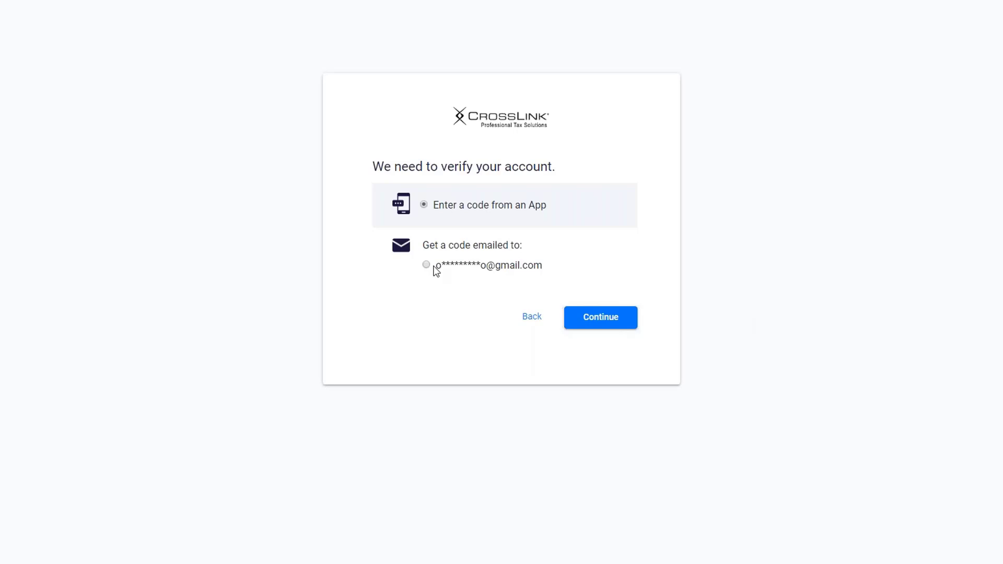
# - Choose verification with an authenticator-app code instead of an e-mailed code
pyautogui.click(426, 265)
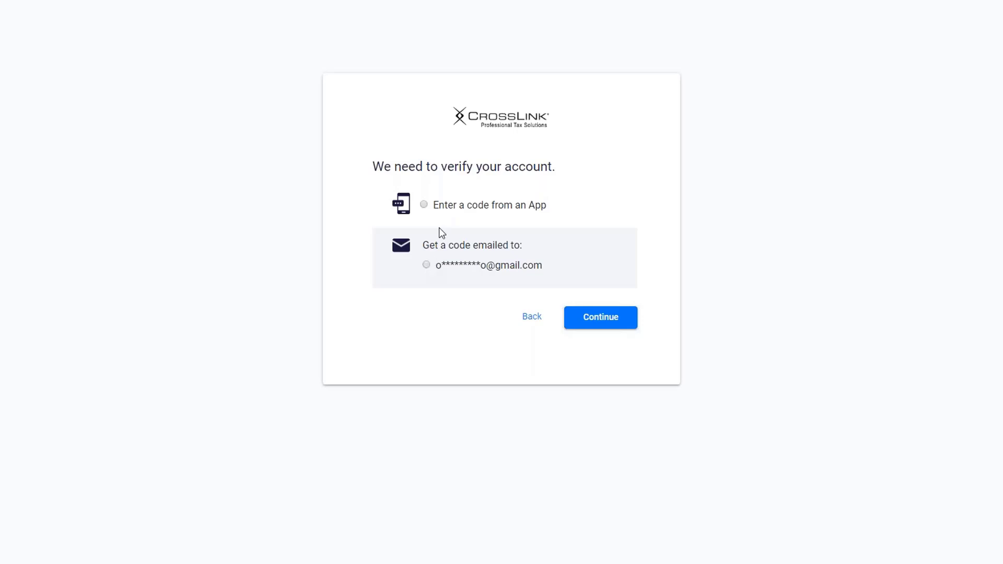
pyautogui.click(438, 211)
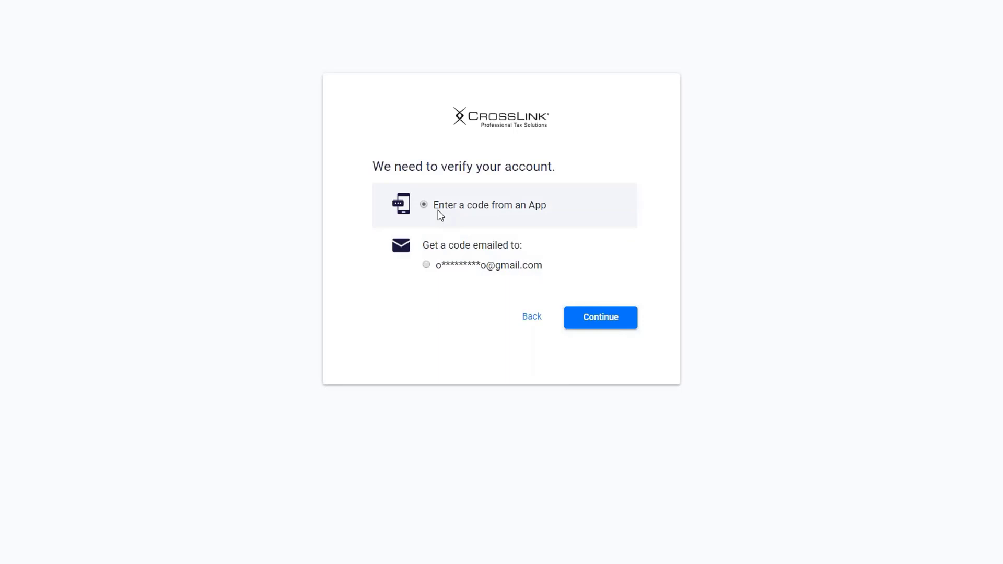
pyautogui.click(603, 319)
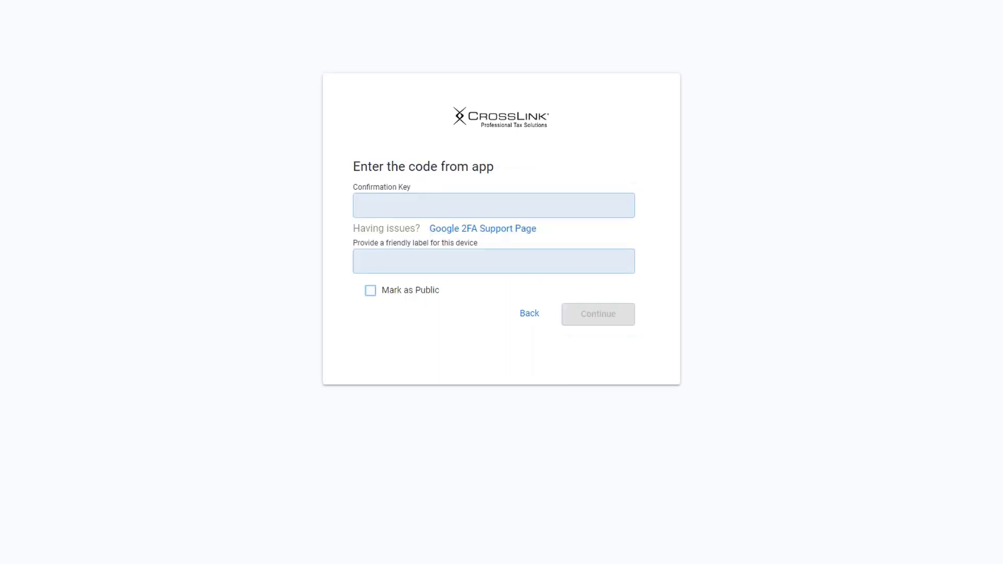
# - Enter the authenticator verification code, label this device 'desktop', and submit
pyautogui.click(413, 206)
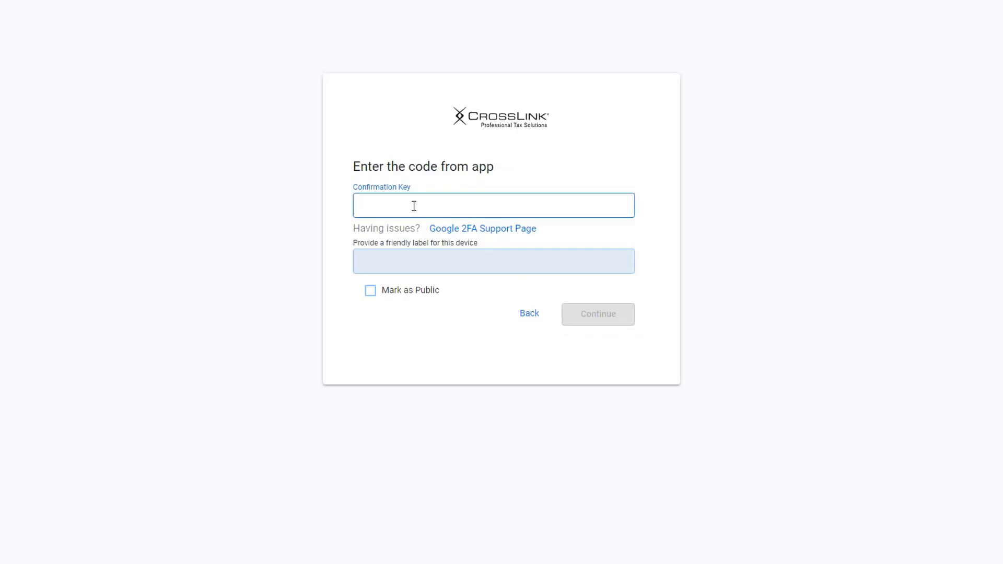
pyautogui.click(409, 272)
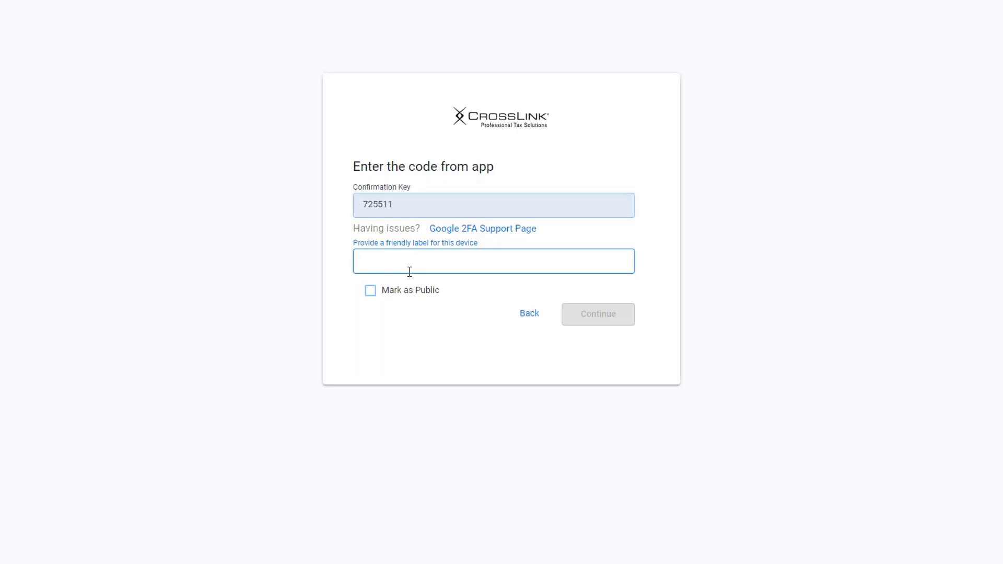
pyautogui.write('desktop')
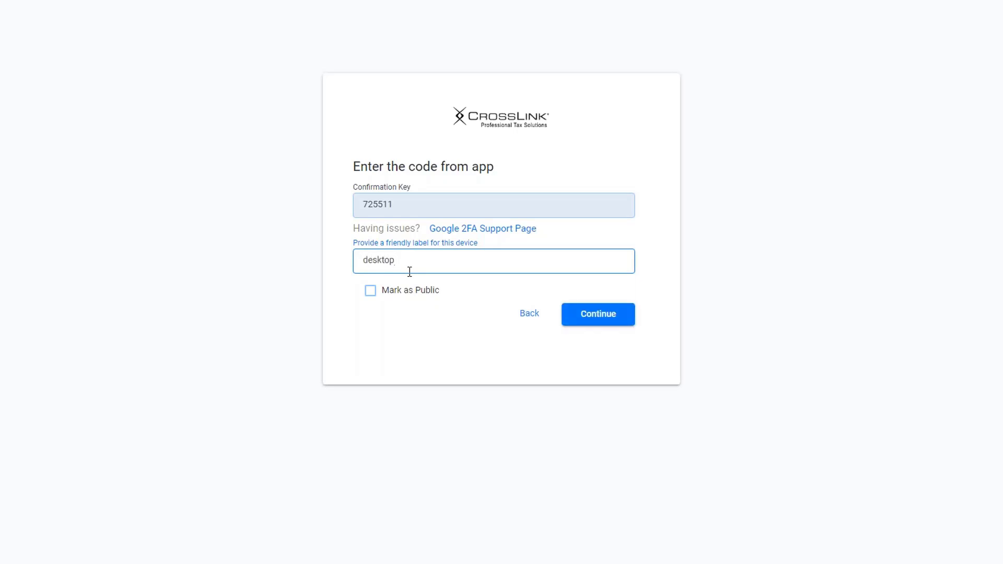
pyautogui.click(436, 323)
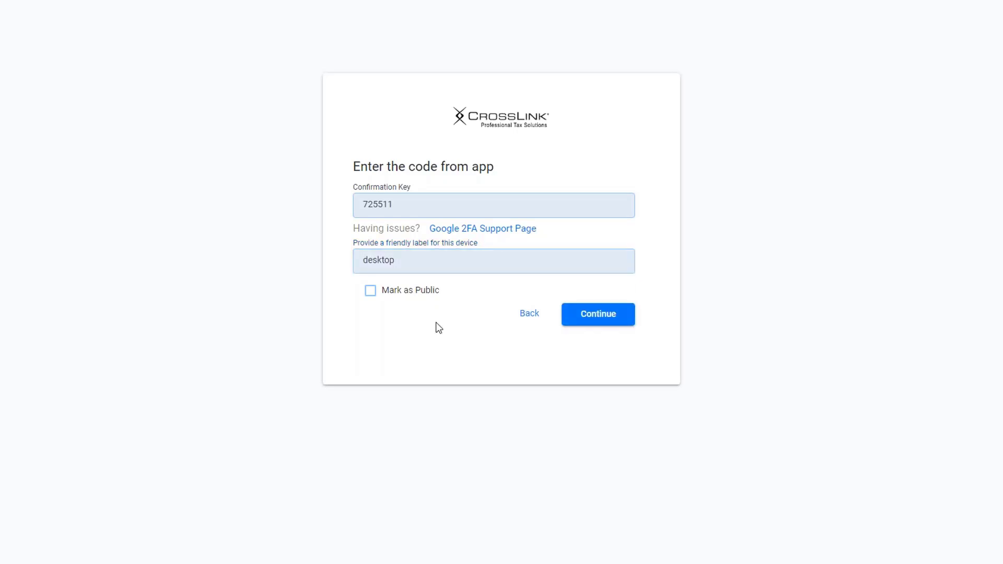
pyautogui.click(618, 325)
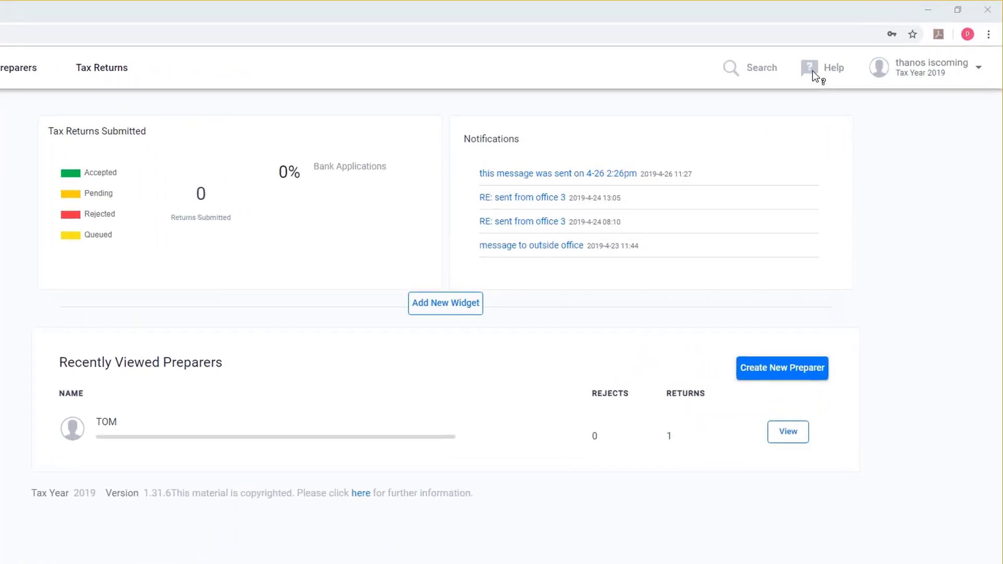
# - Open the dashboard's Help menu listing guided tours, remote support and The TaxBook
pyautogui.click(811, 71)
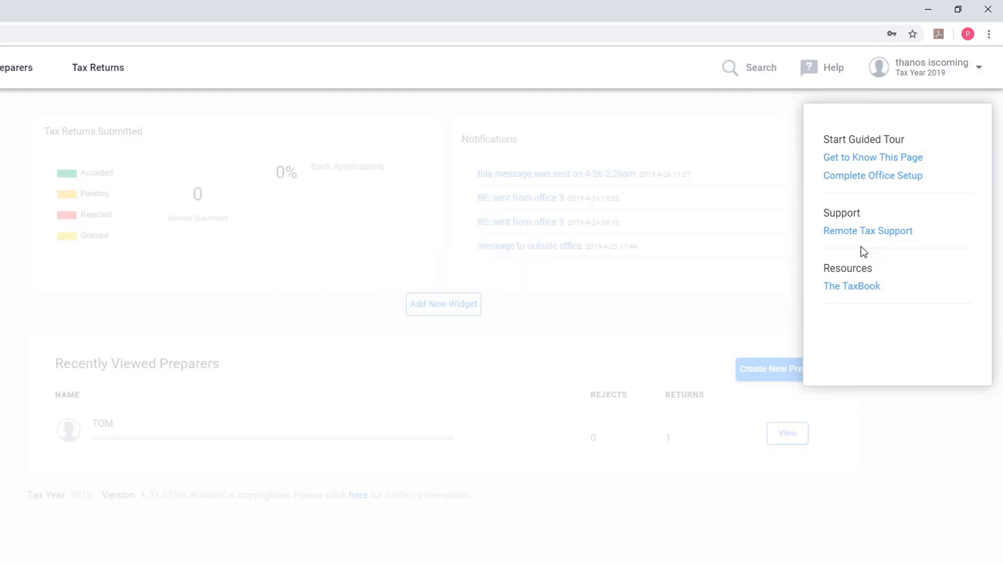
# - Close the Help menu to show the dashboard with 0 returns and four notifications
pyautogui.click(503, 116)
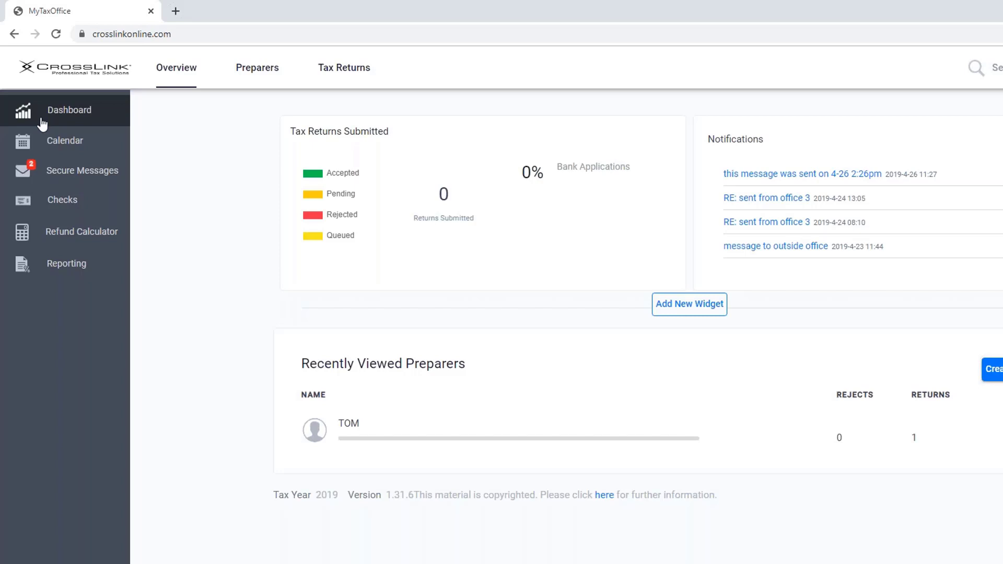
# - View today's calendar without creating an appointment, then go to Secure Messages
pyautogui.click(42, 124)
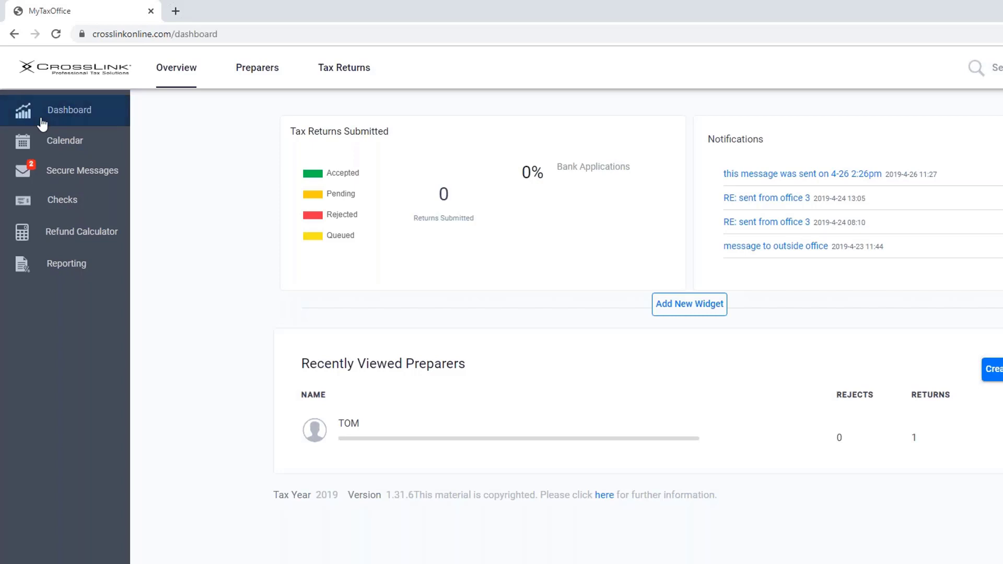
pyautogui.click(50, 144)
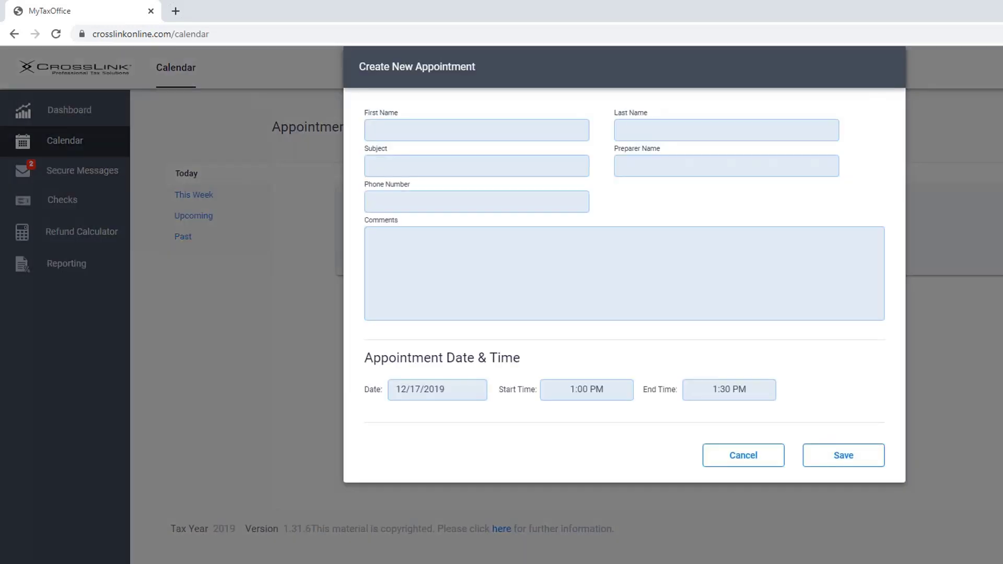
pyautogui.click(762, 459)
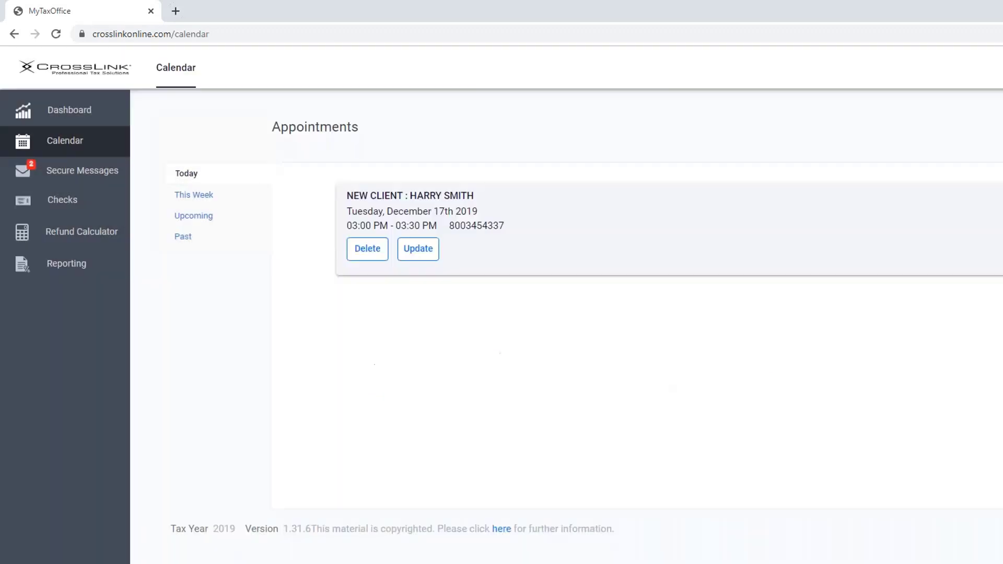
pyautogui.click(44, 181)
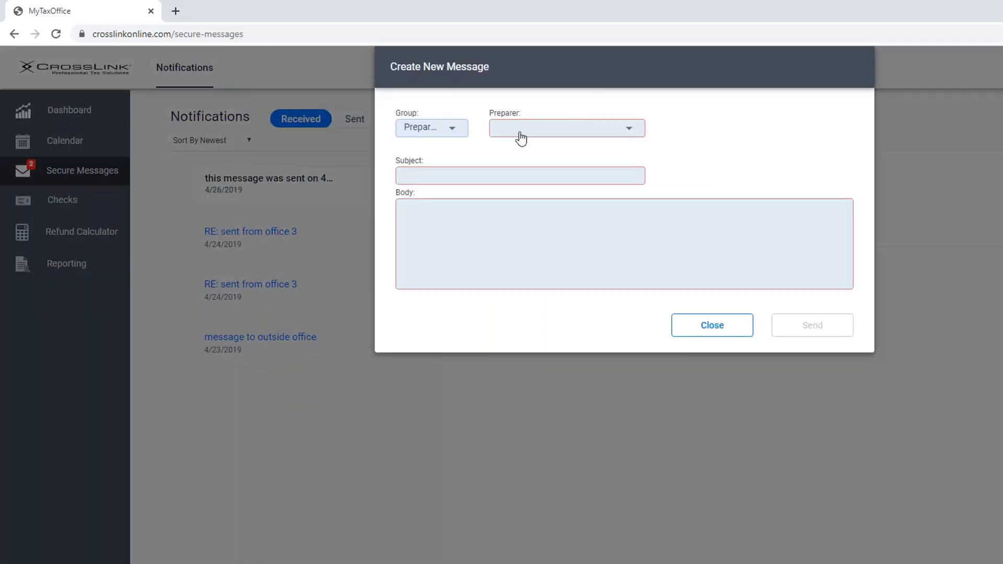
# - Send the preparer a secure message with subject 'hey' and body 'new client coming in'
pyautogui.click(520, 135)
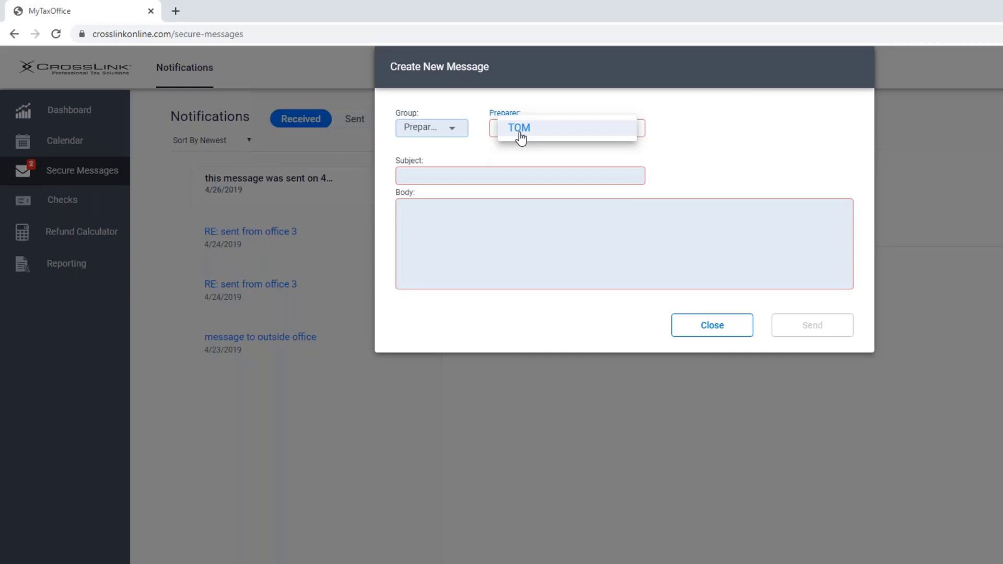
pyautogui.click(520, 135)
pyautogui.click(558, 182)
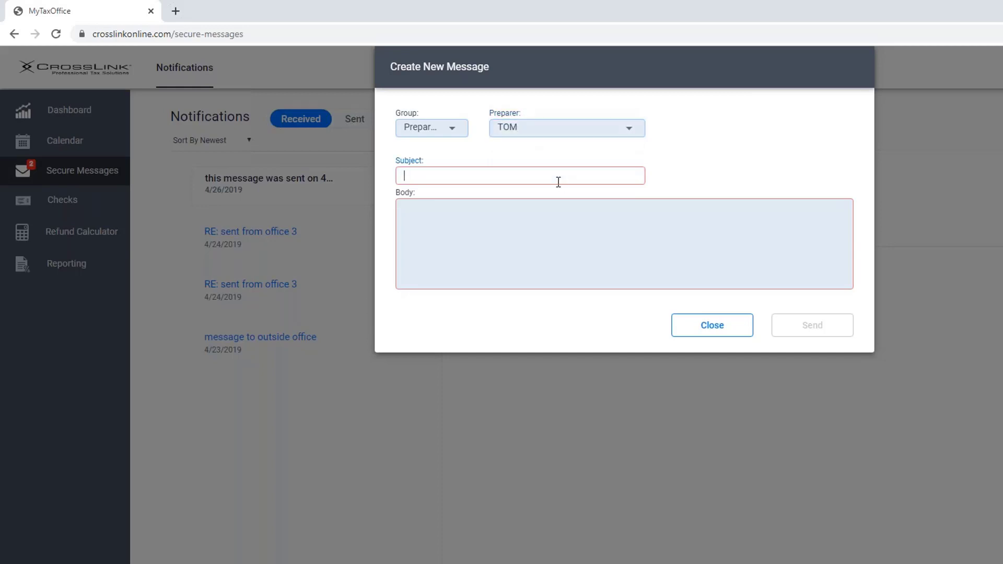
pyautogui.write('hey')
pyautogui.press('Tab')
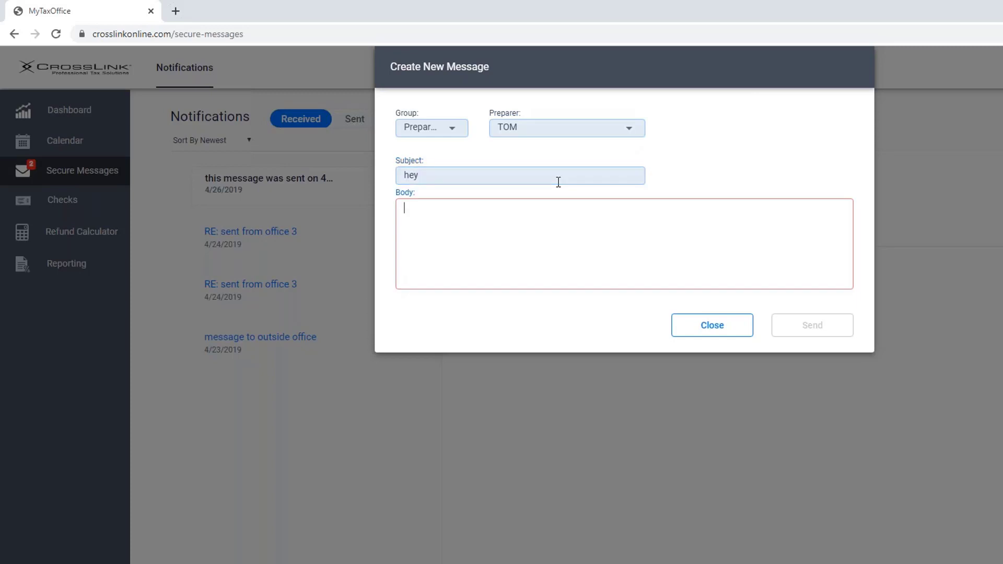
pyautogui.write('new clien')
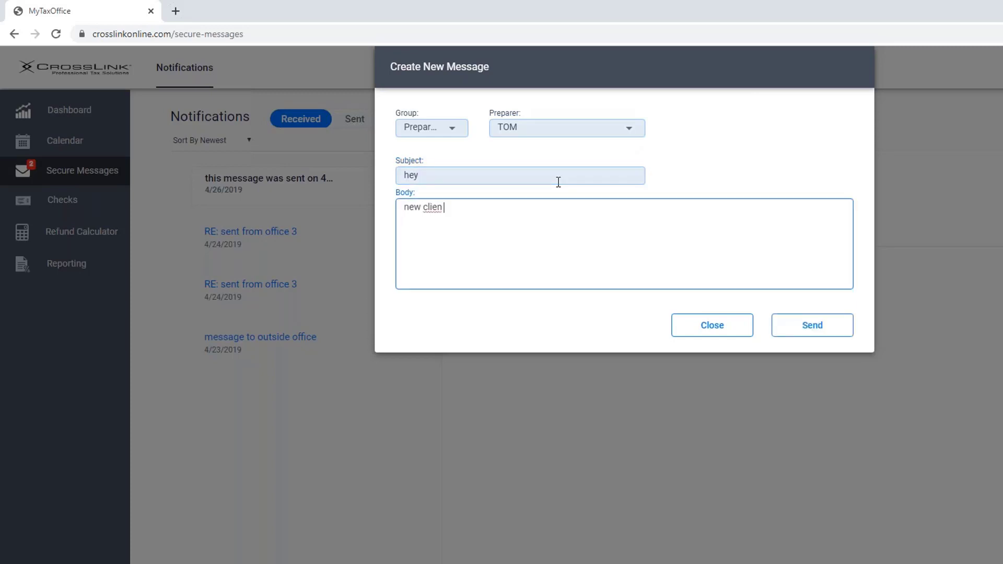
pyautogui.write('t coming in')
pyautogui.click(841, 326)
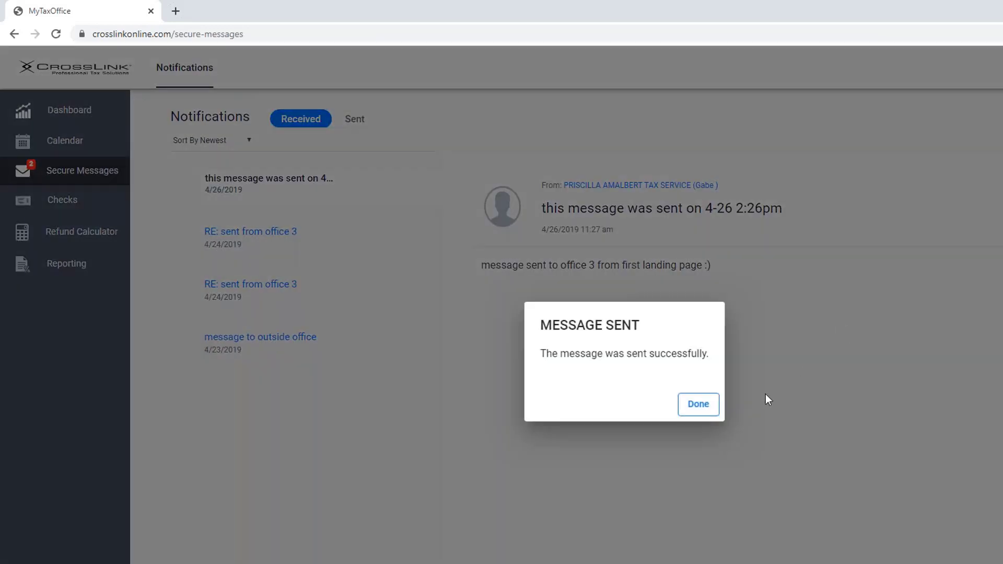
pyautogui.click(704, 408)
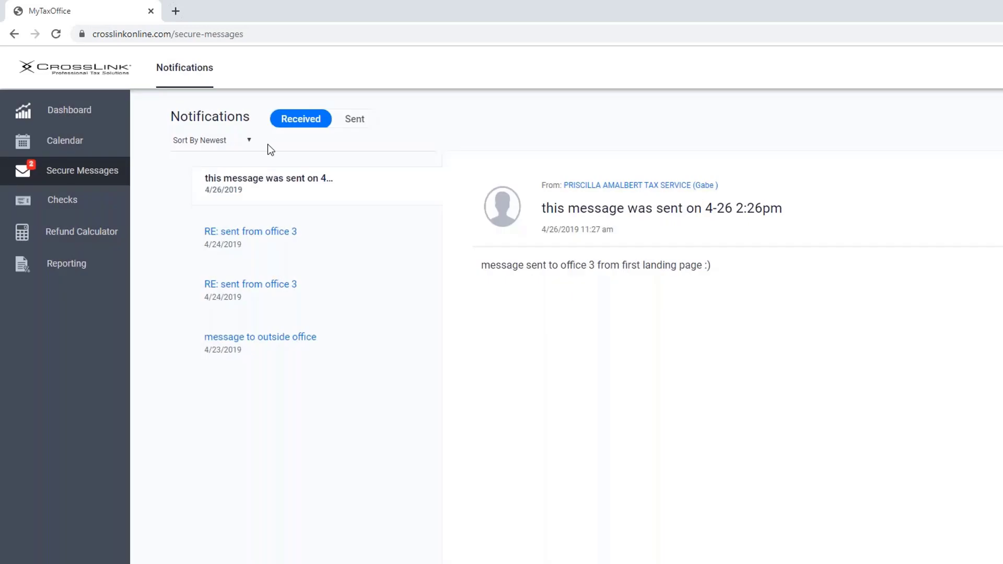
# - Check the sent and received messages, then open Checks Ready To Print
pyautogui.click(354, 130)
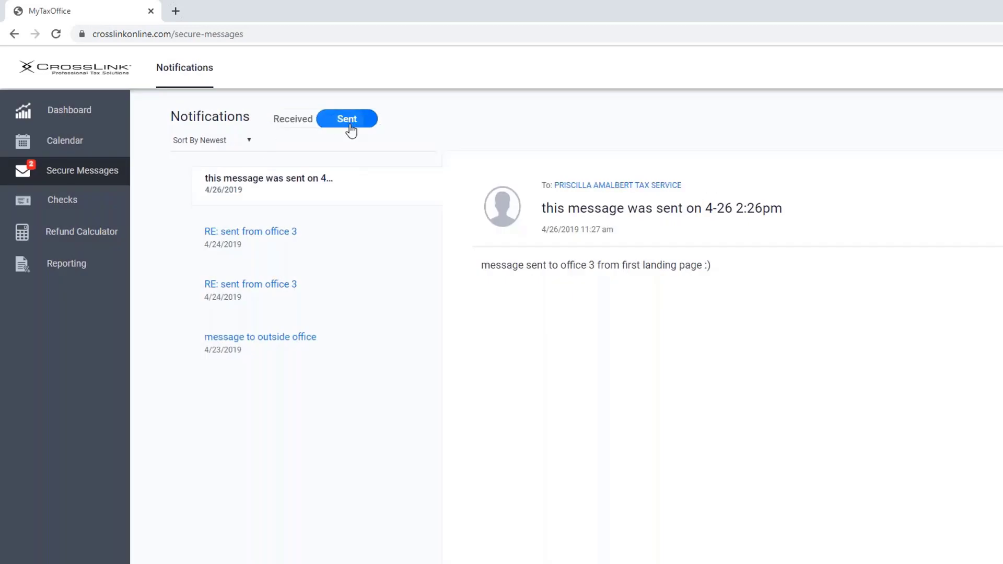
pyautogui.click(307, 122)
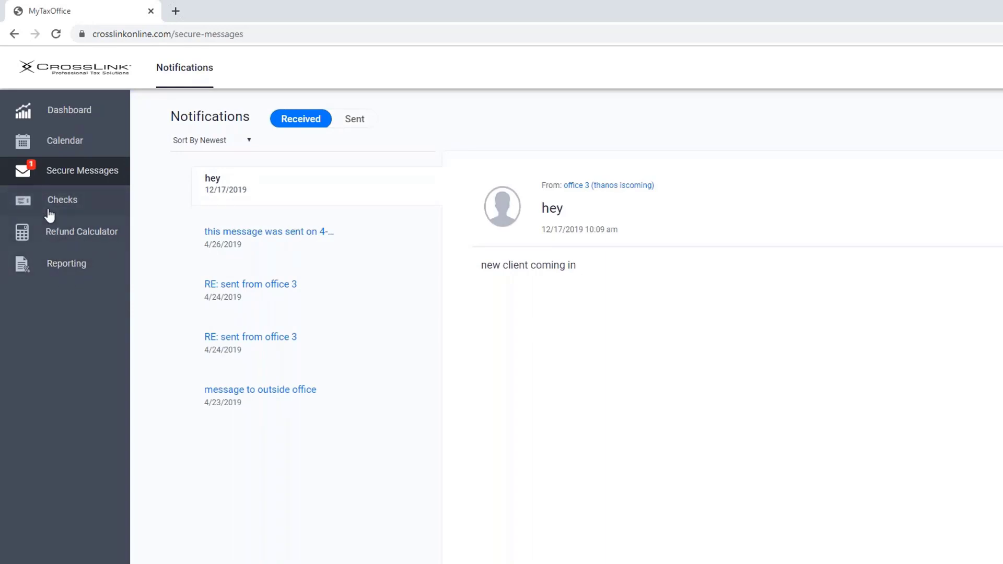
pyautogui.click(50, 211)
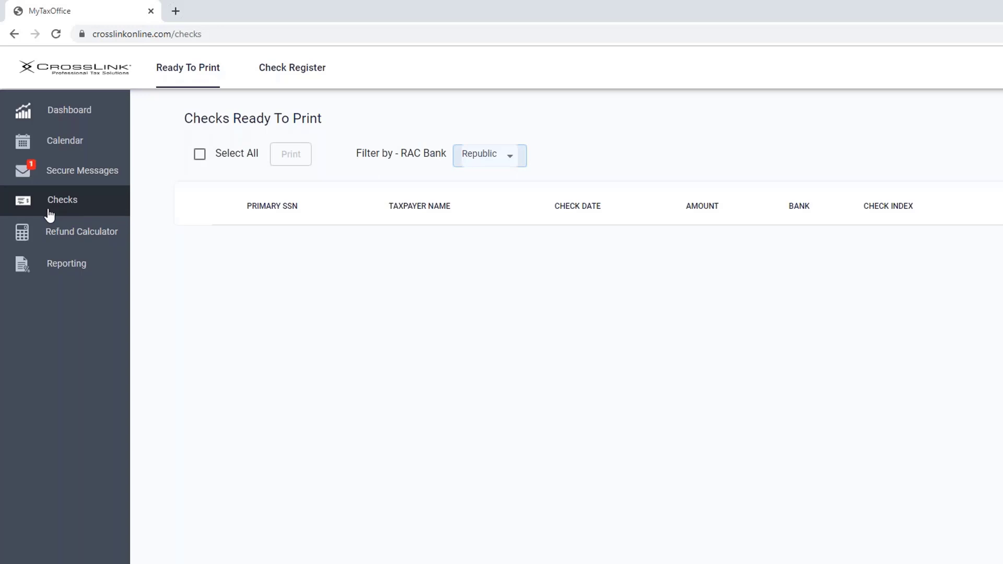
# - Open the Refund Calculator from the left sidebar
pyautogui.click(82, 236)
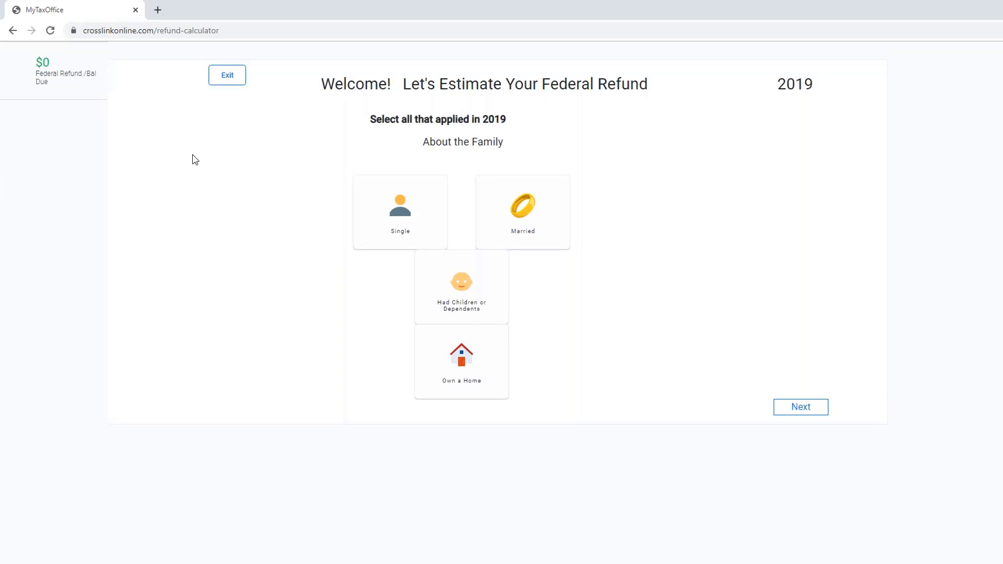
# - Mark the filer as single with children and owning a home, with Single filing status
pyautogui.click(415, 246)
pyautogui.click(447, 280)
pyautogui.click(488, 369)
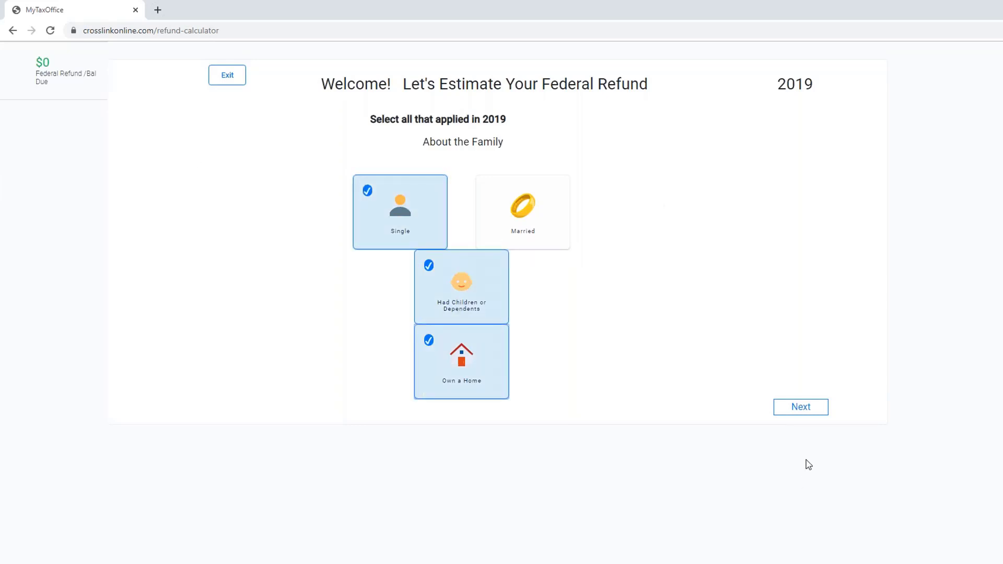
pyautogui.click(796, 408)
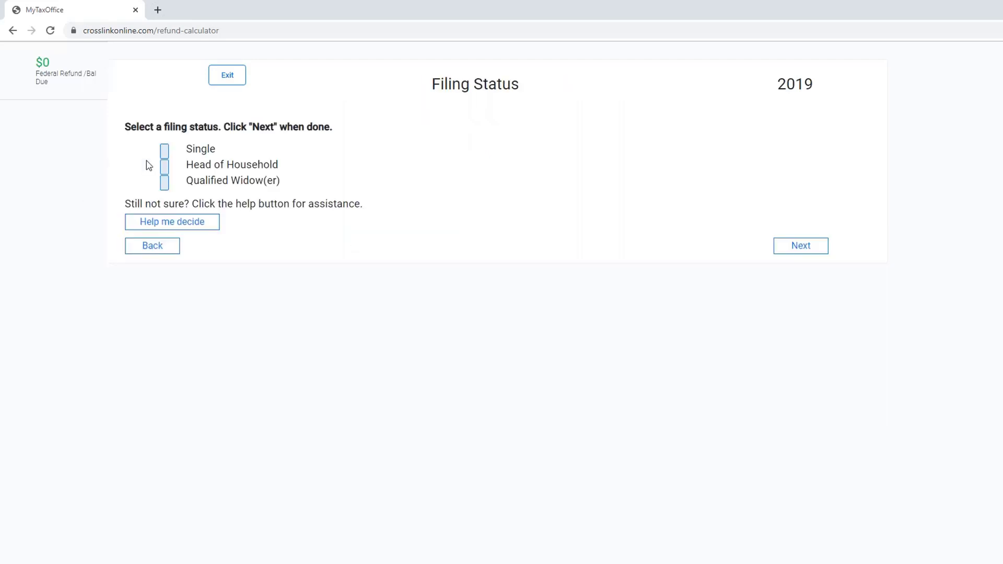
pyautogui.click(164, 152)
pyautogui.click(816, 253)
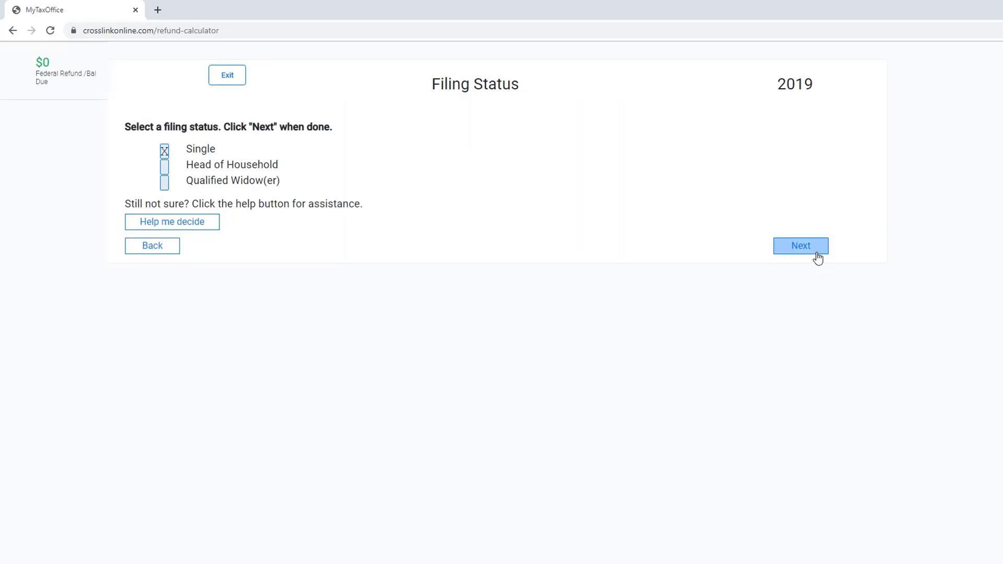
# - Enter birth date 01/01/1992 (age 28) and continue past dependents to Income
pyautogui.click(264, 154)
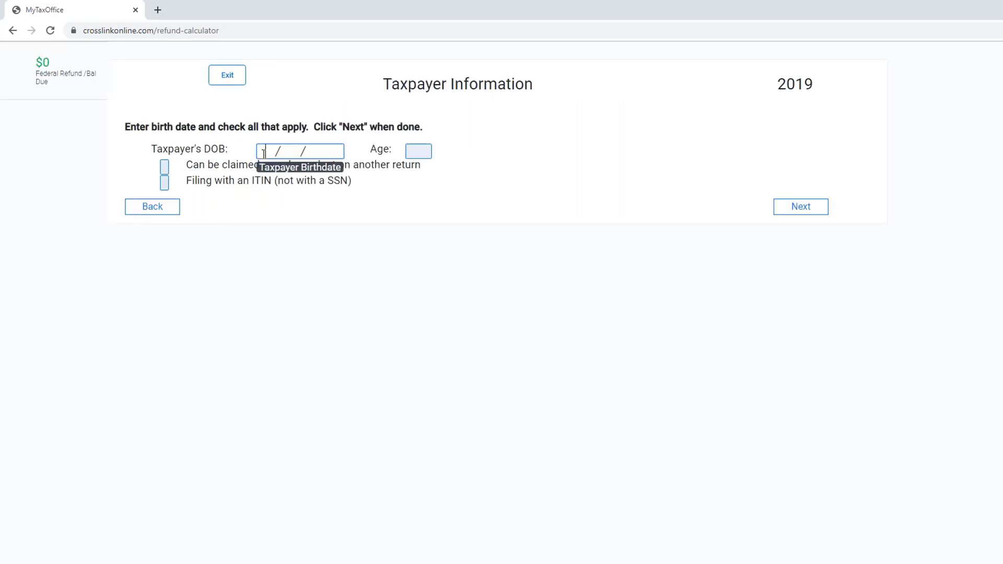
pyautogui.write('01/01/199')
pyautogui.write('2')
pyautogui.press('Tab')
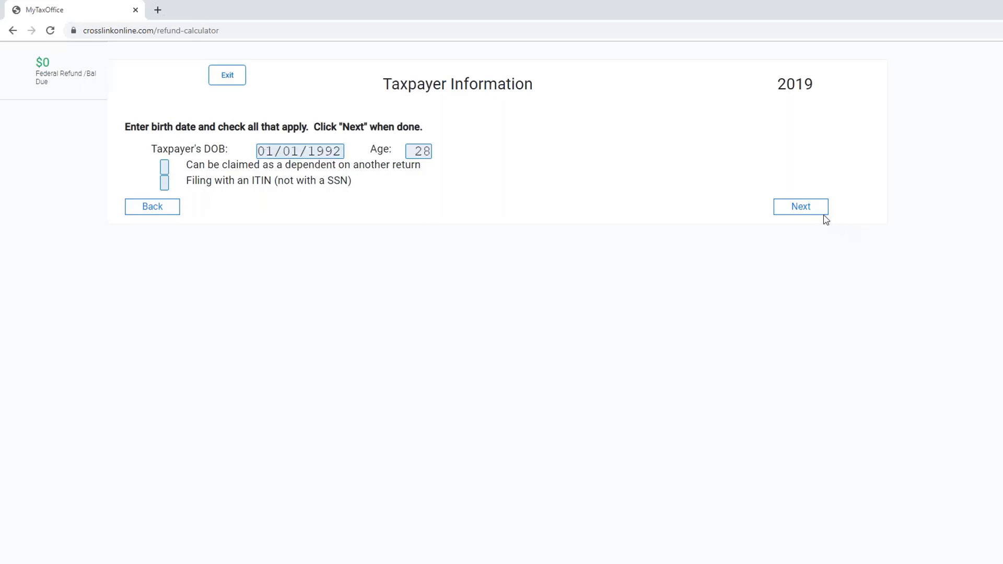
pyautogui.click(817, 211)
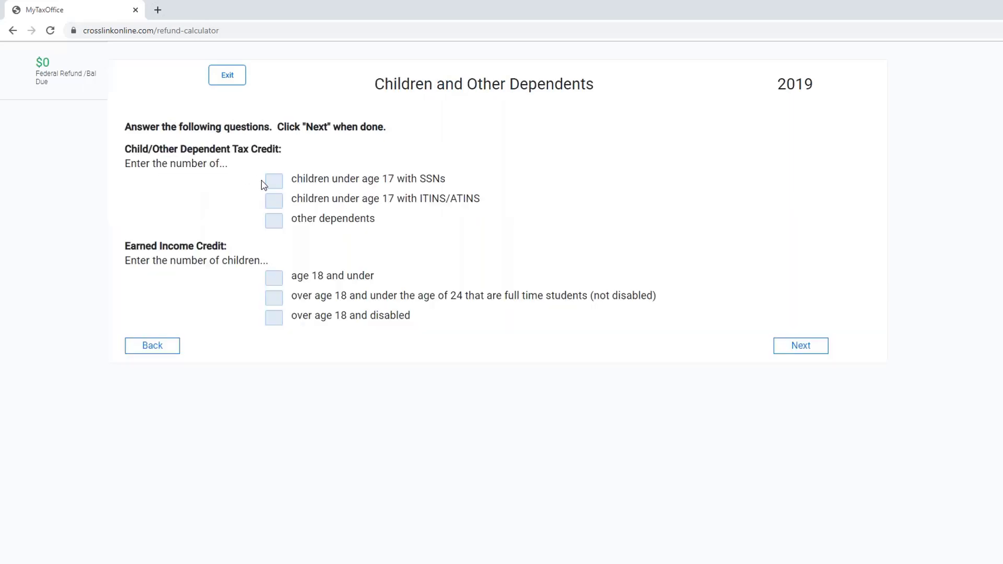
pyautogui.click(271, 185)
pyautogui.click(282, 180)
pyautogui.click(274, 281)
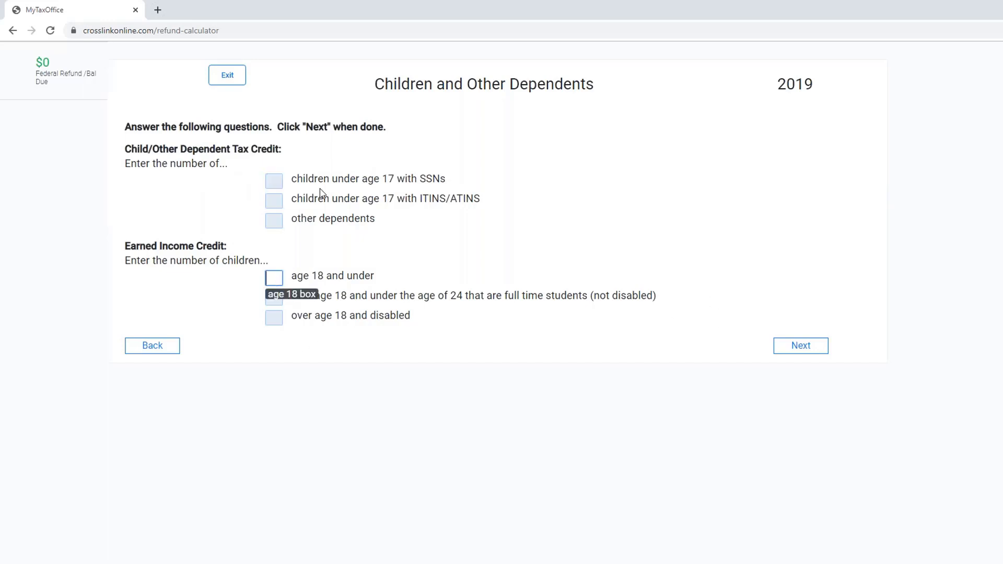
pyautogui.click(807, 358)
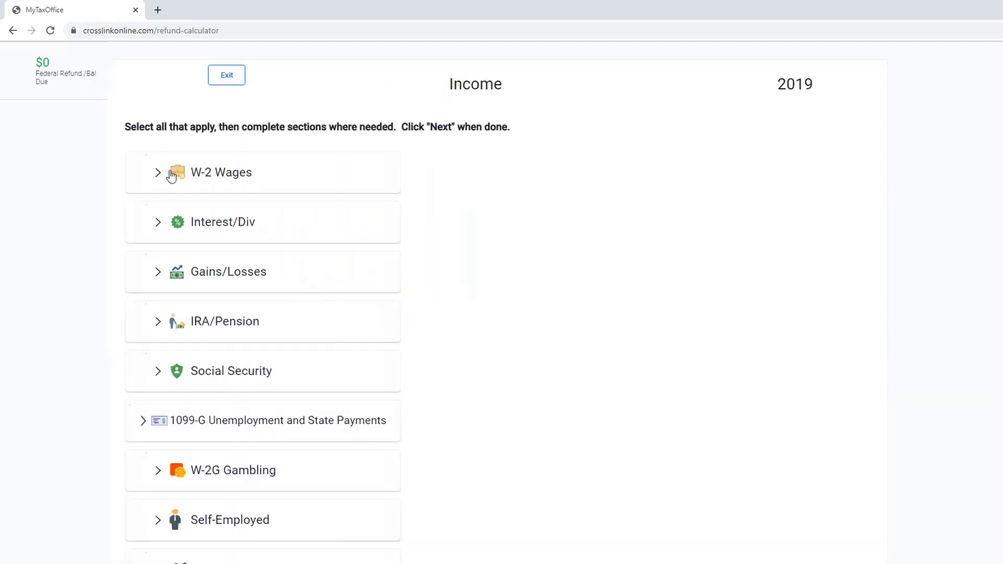
# - Enter W-2 wages of 50,000 with 7,000 federal withholding, giving a $2,655 refund
pyautogui.scroll(-2, 220, 311)
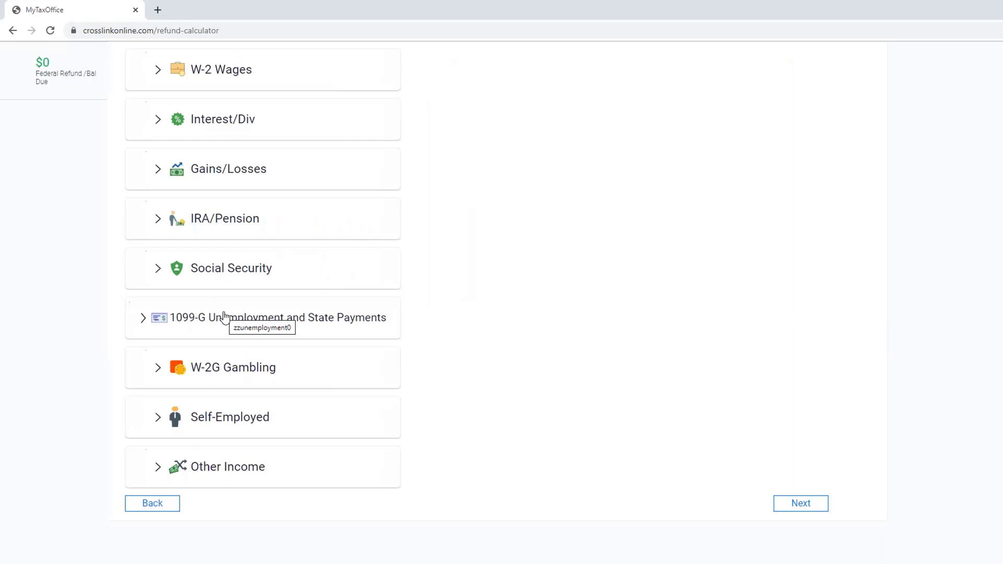
pyautogui.click(209, 67)
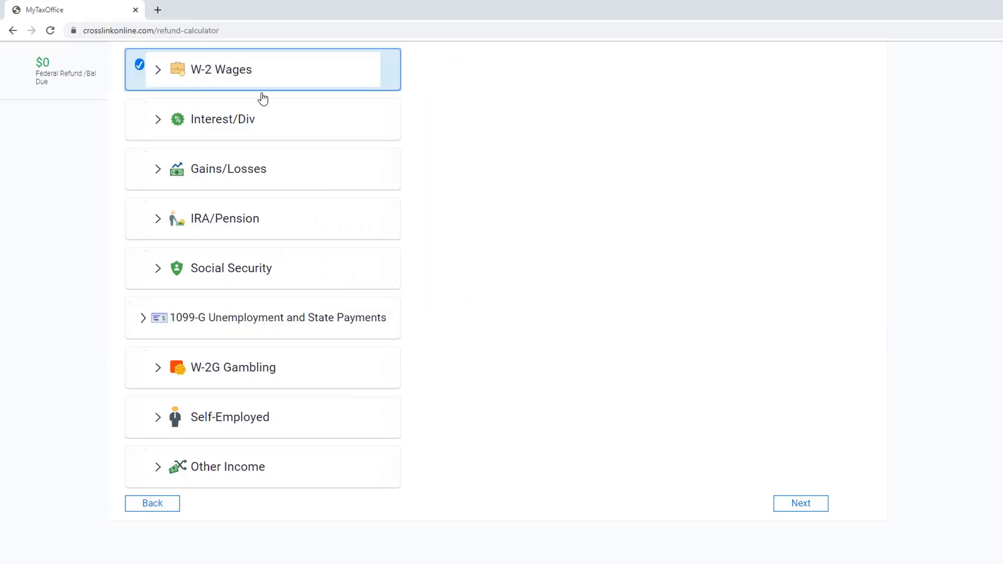
pyautogui.click(260, 115)
pyautogui.write('5')
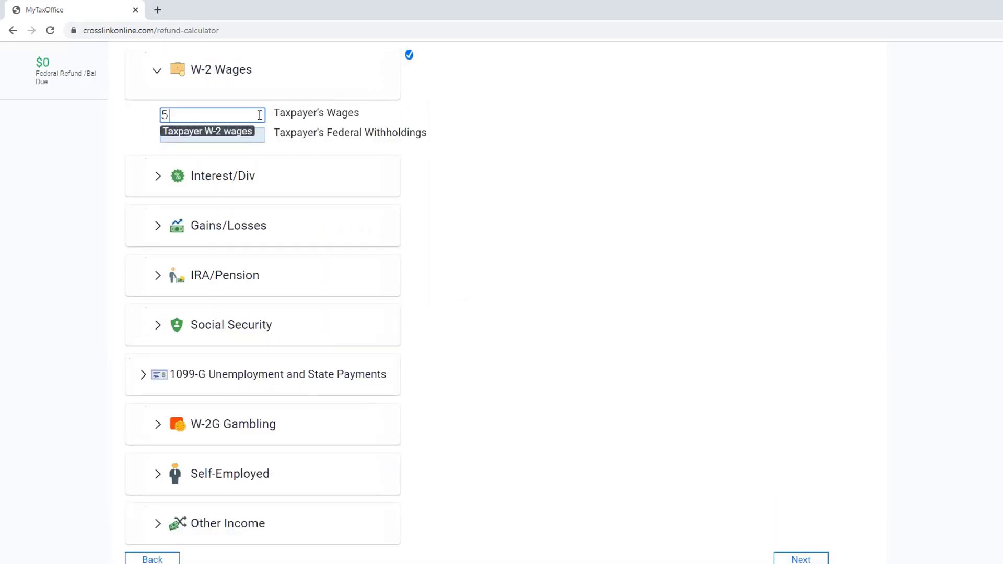
pyautogui.write('0,000')
pyautogui.press('Tab')
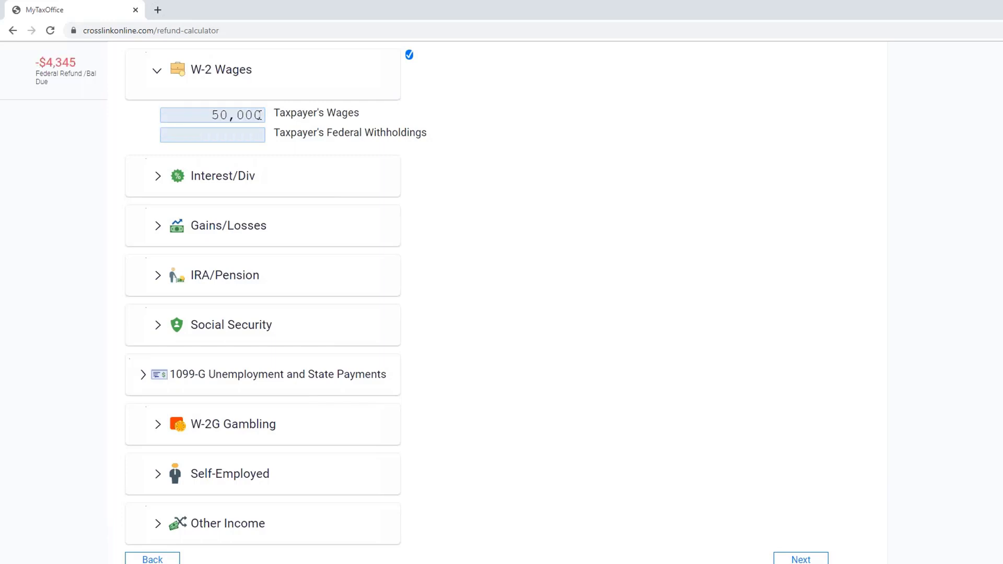
pyautogui.click(255, 136)
pyautogui.write('7000')
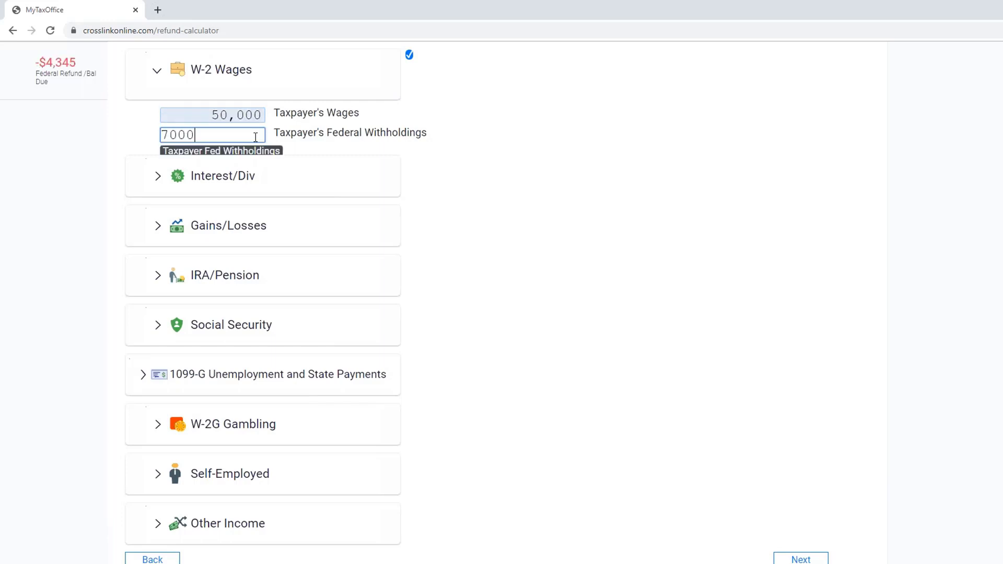
pyautogui.click(627, 192)
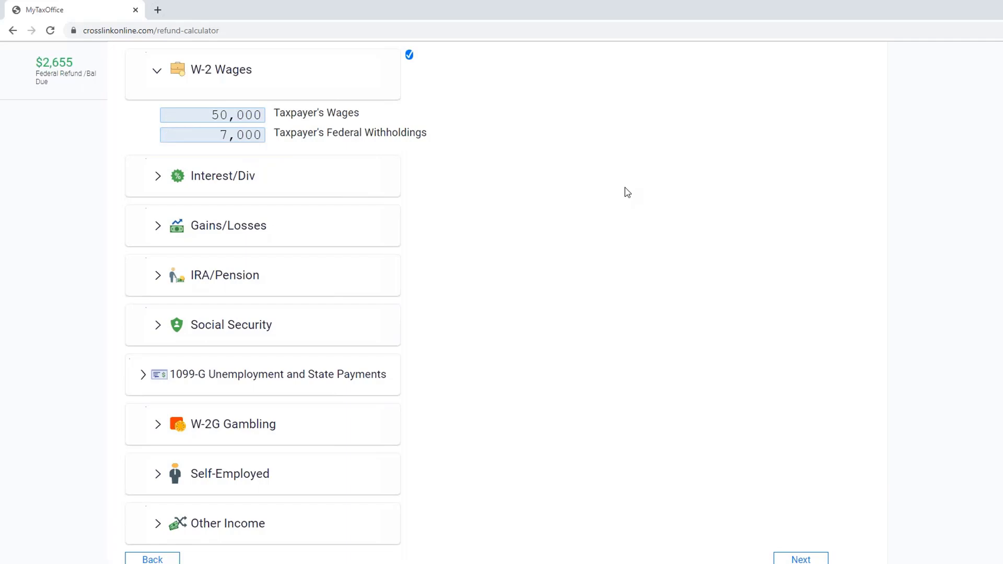
# - Expand the IRA/Pension income fields, then continue to Adjustments and Deductions
pyautogui.click(202, 291)
pyautogui.click(197, 343)
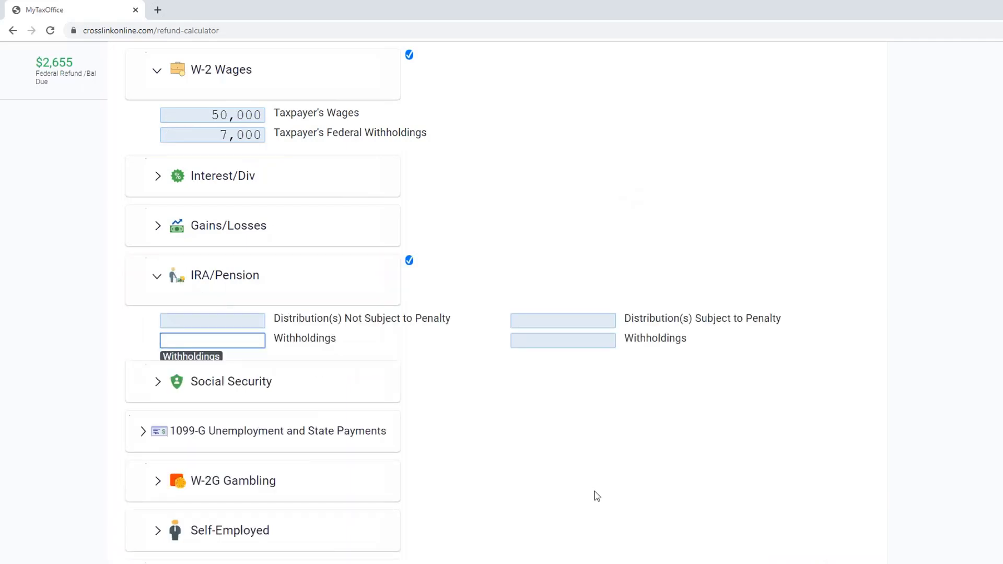
pyautogui.scroll(-2, 597, 496)
pyautogui.click(798, 509)
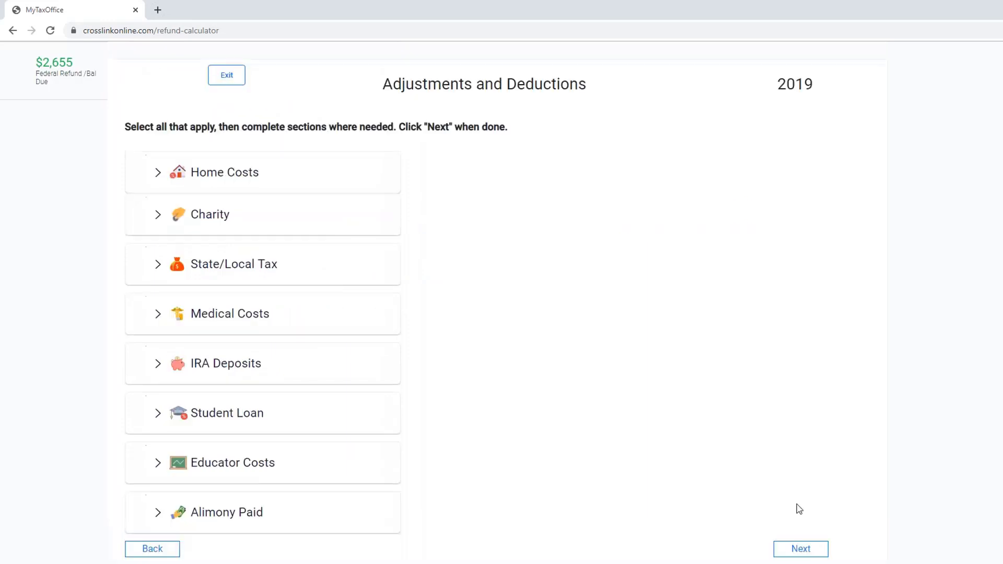
# - Skip Adjustments and Deductions and Credits, keeping the estimated refund at $2,655
pyautogui.click(799, 555)
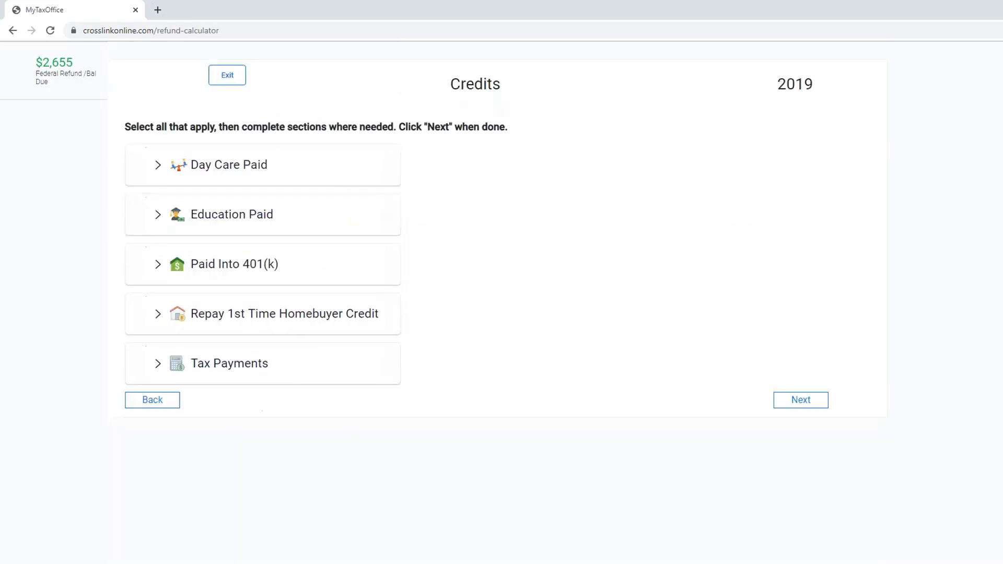
pyautogui.click(799, 407)
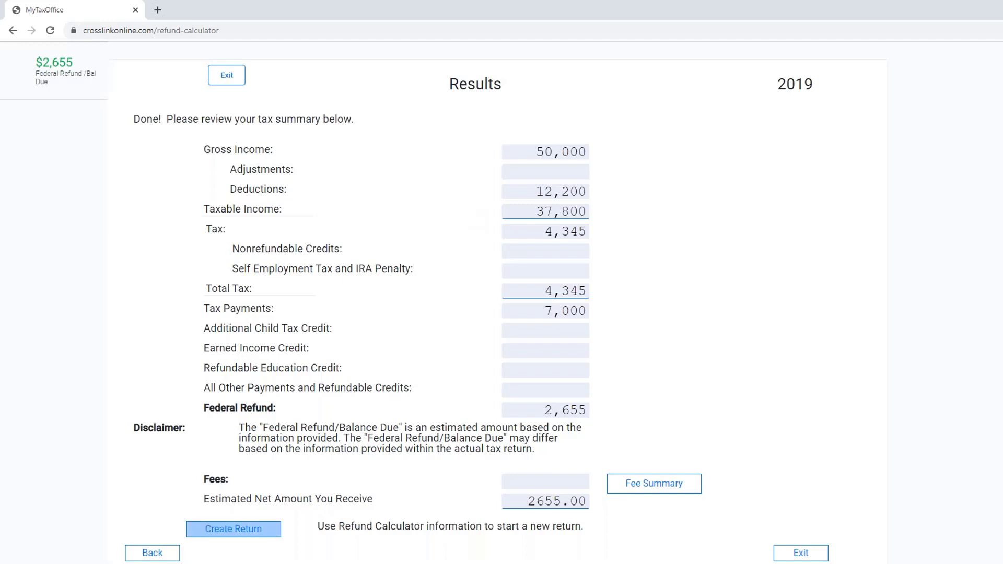
# - Cancel the new-return SSN prompt, then exit and confirm closing the Refund Calculator
pyautogui.click(243, 538)
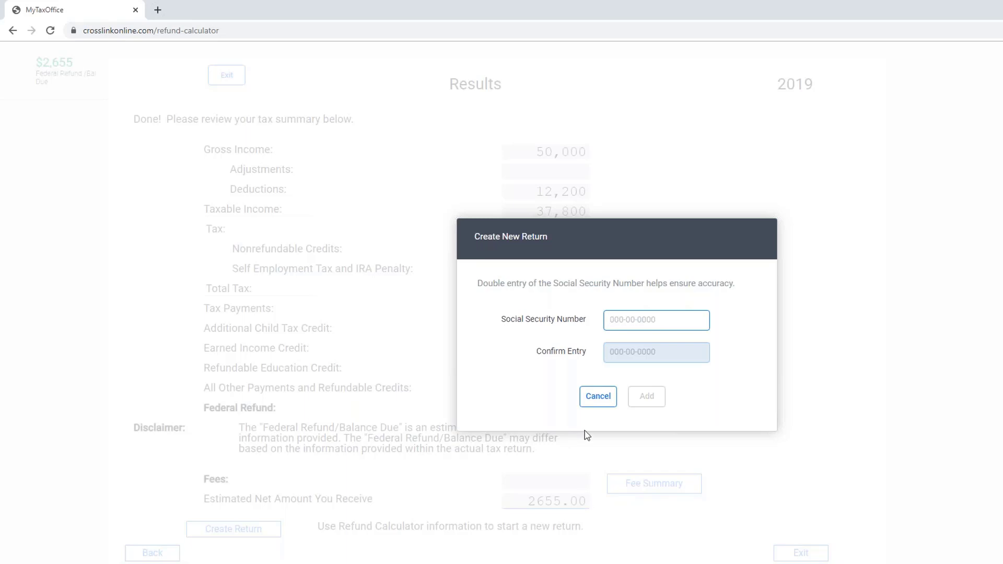
pyautogui.click(598, 401)
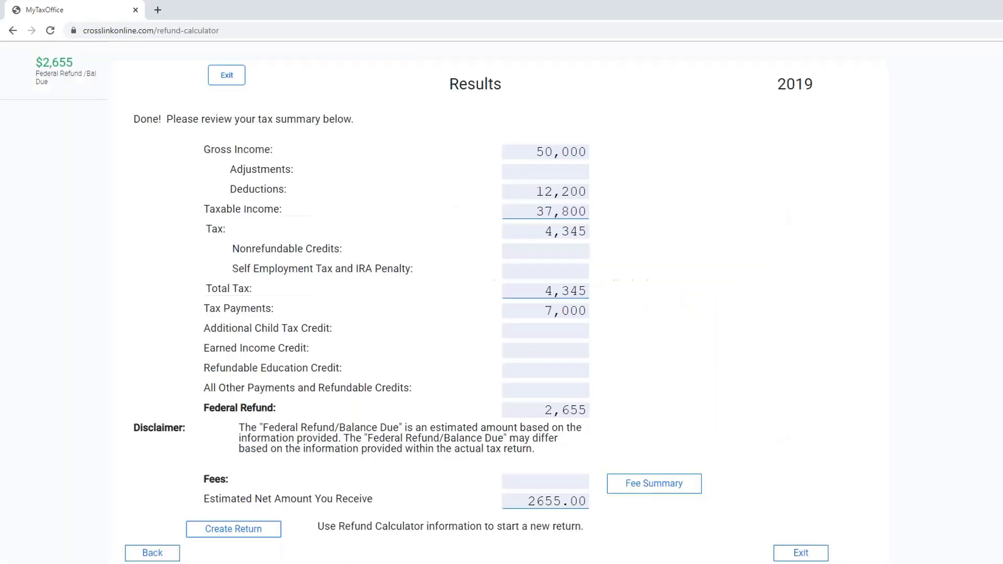
pyautogui.click(226, 76)
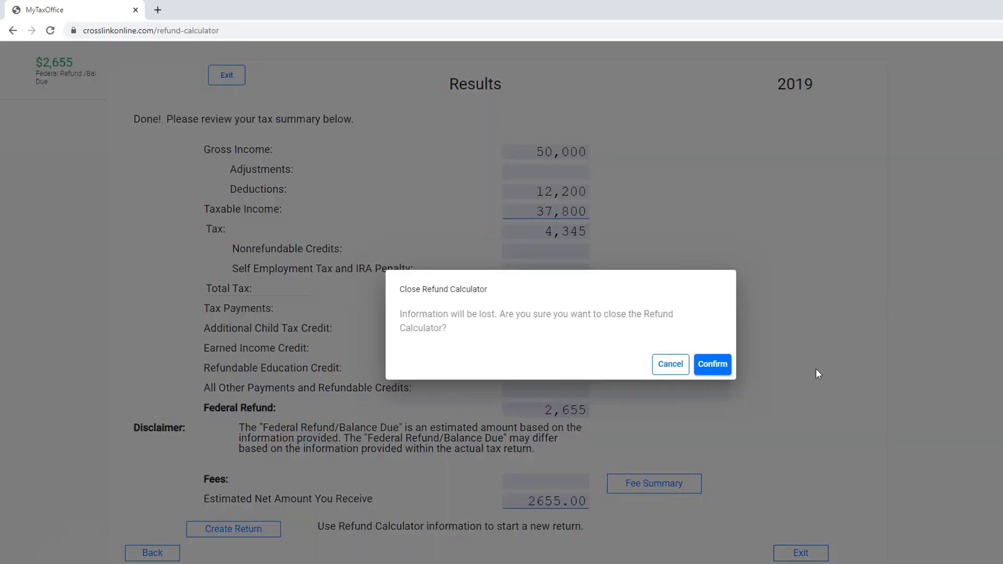
pyautogui.click(702, 364)
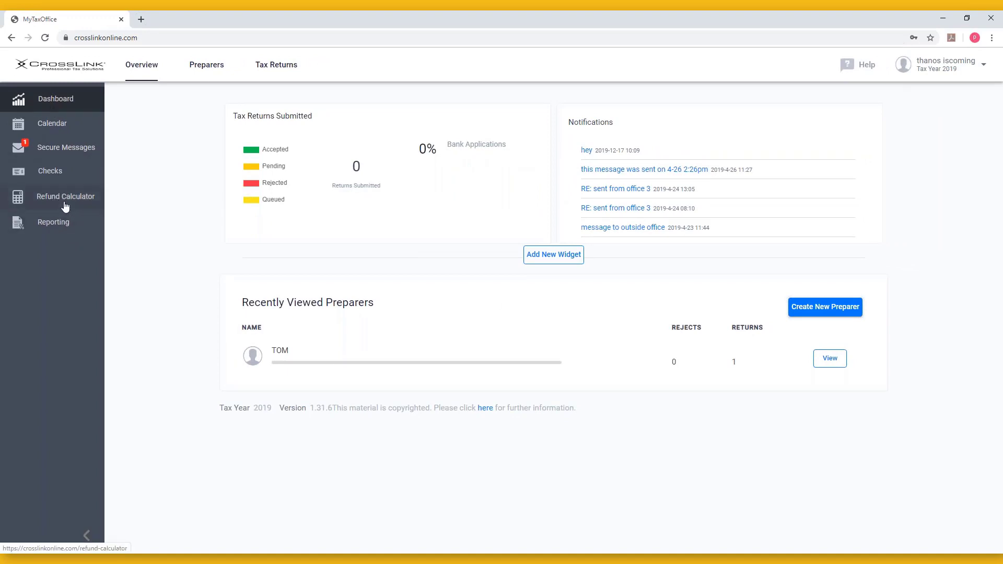
pyautogui.click(48, 239)
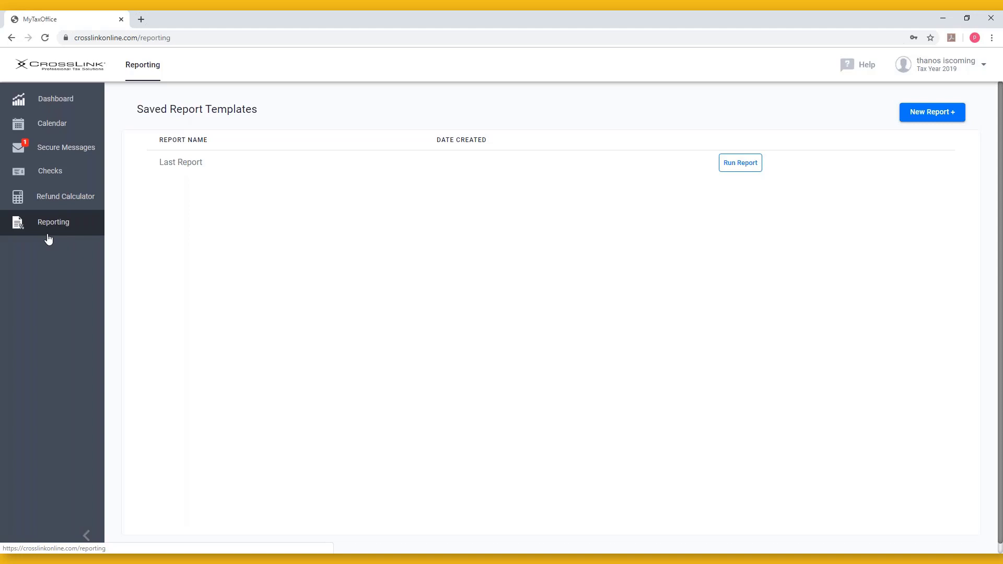
pyautogui.click(938, 124)
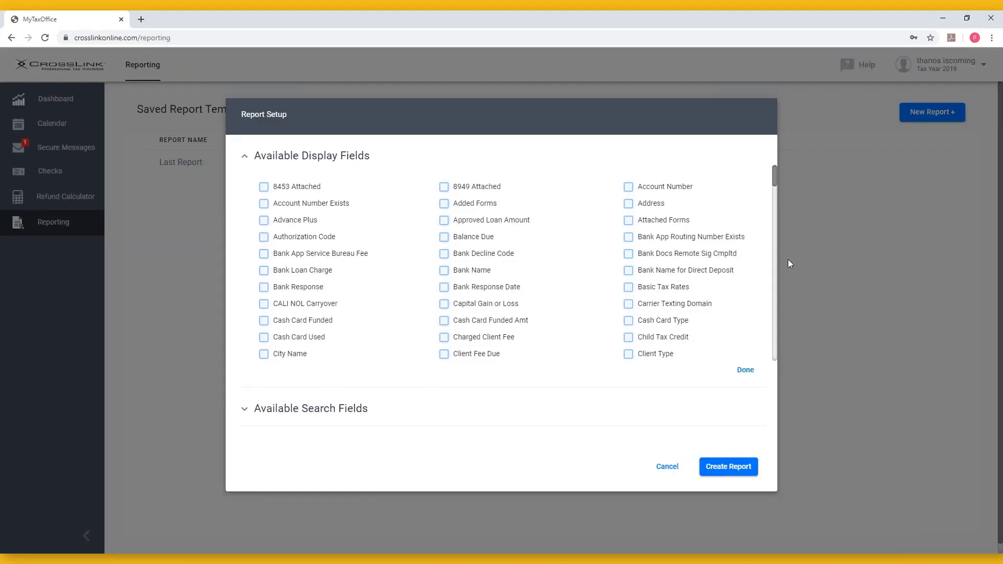
pyautogui.scroll(-3, 722, 290)
pyautogui.scroll(-5, 724, 298)
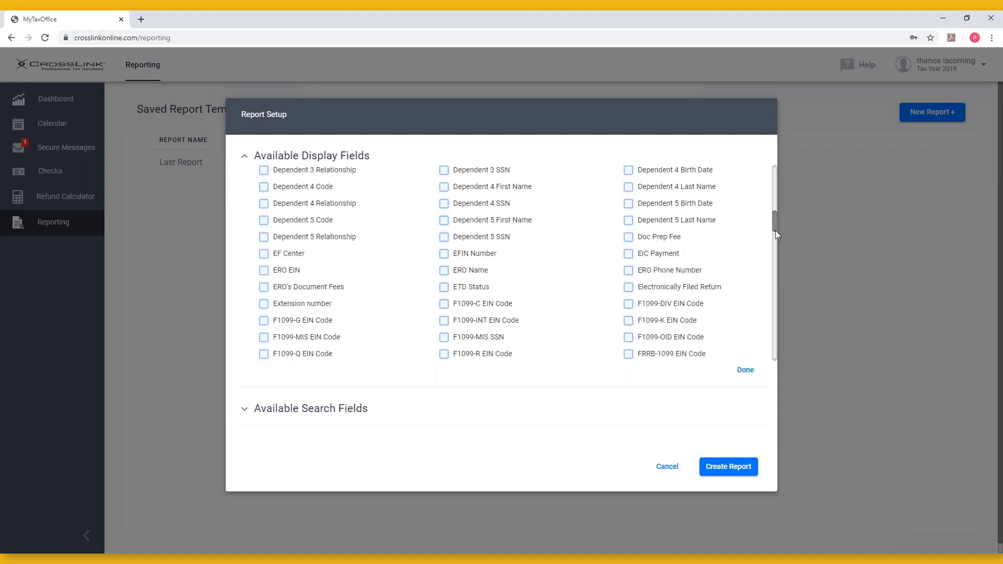
pyautogui.moveTo(775, 230); pyautogui.dragTo(767, 291)
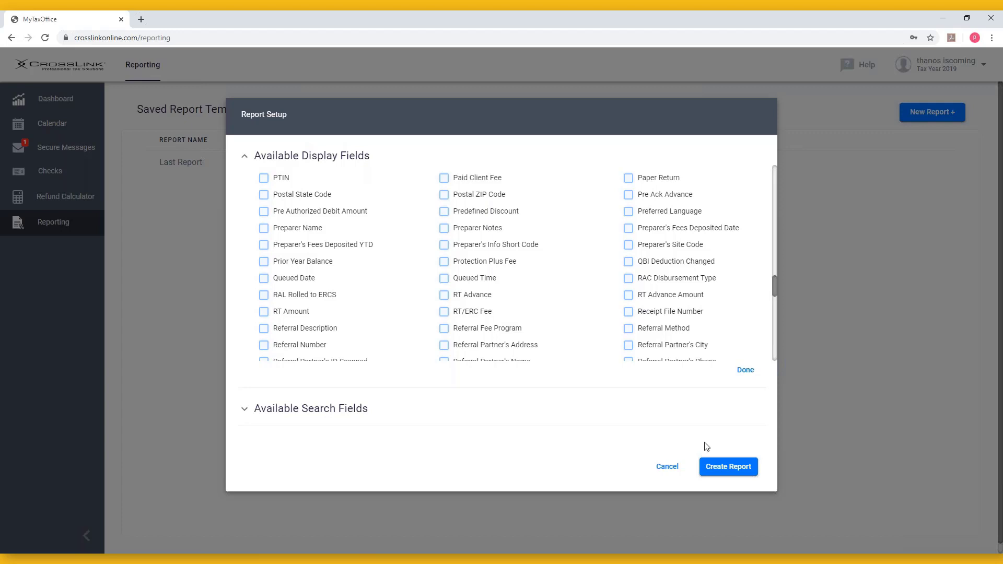
pyautogui.click(667, 466)
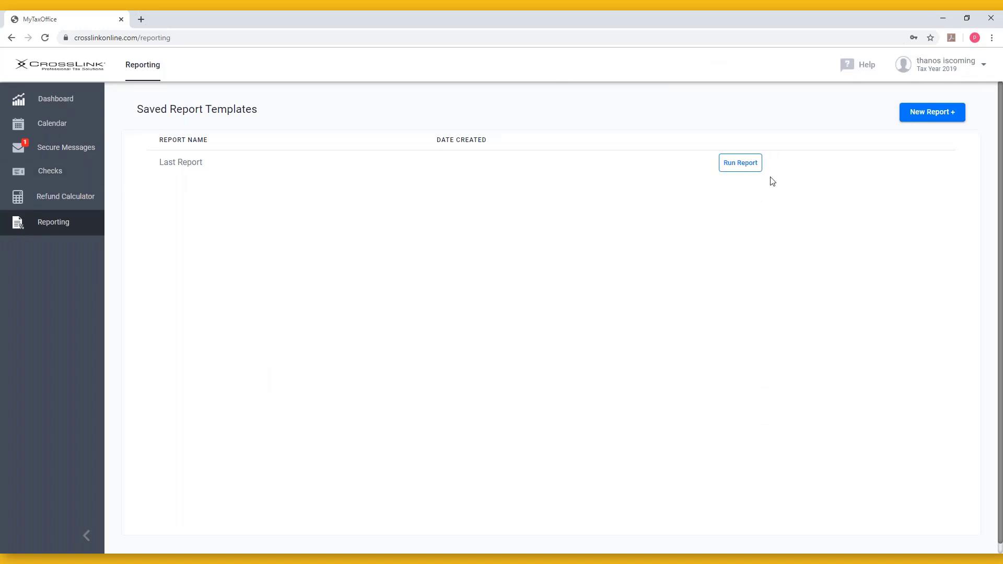
pyautogui.click(71, 103)
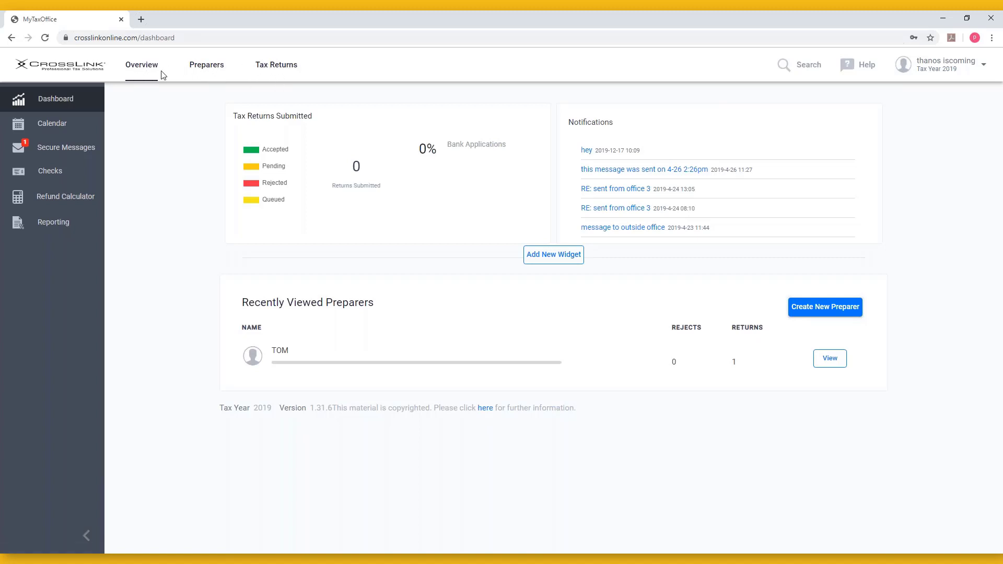
# - Go to the Preparers list and view the single preparer's dashboard
pyautogui.click(202, 67)
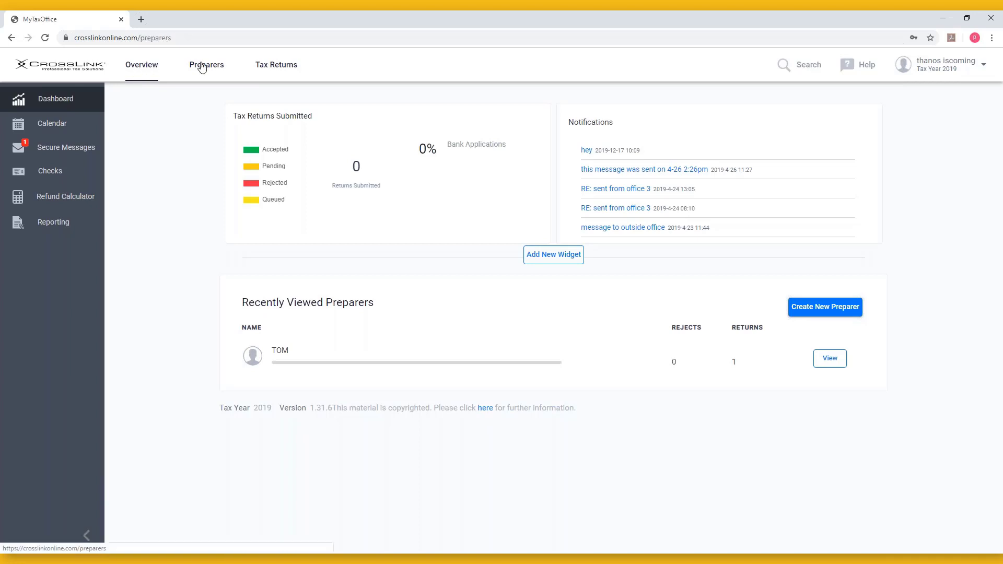
pyautogui.click(142, 73)
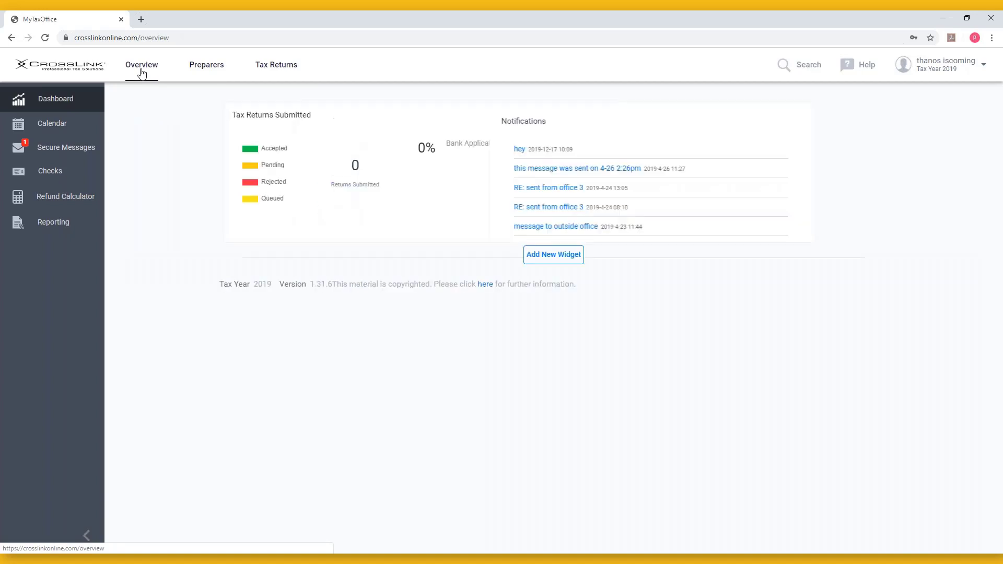
pyautogui.click(211, 68)
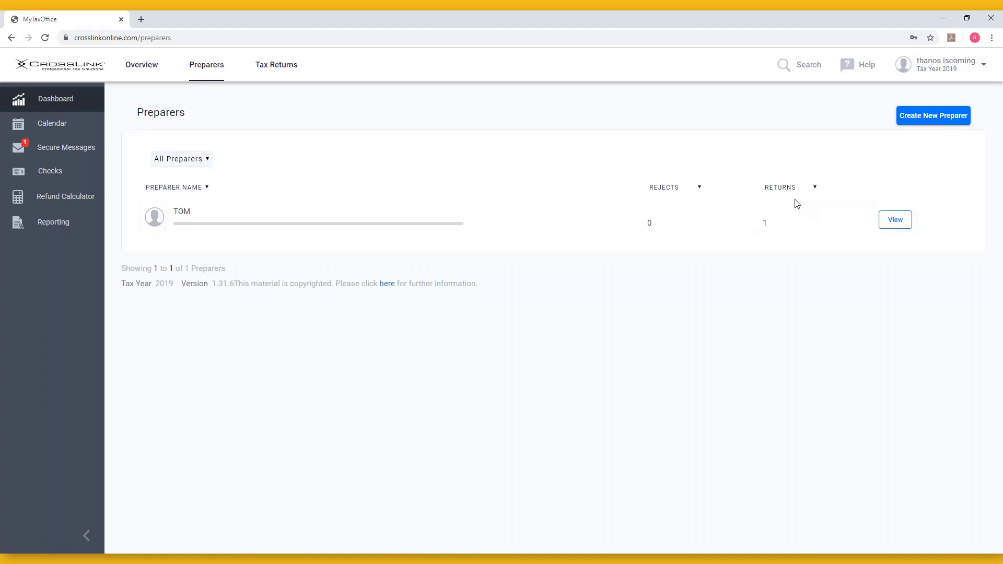
pyautogui.click(893, 222)
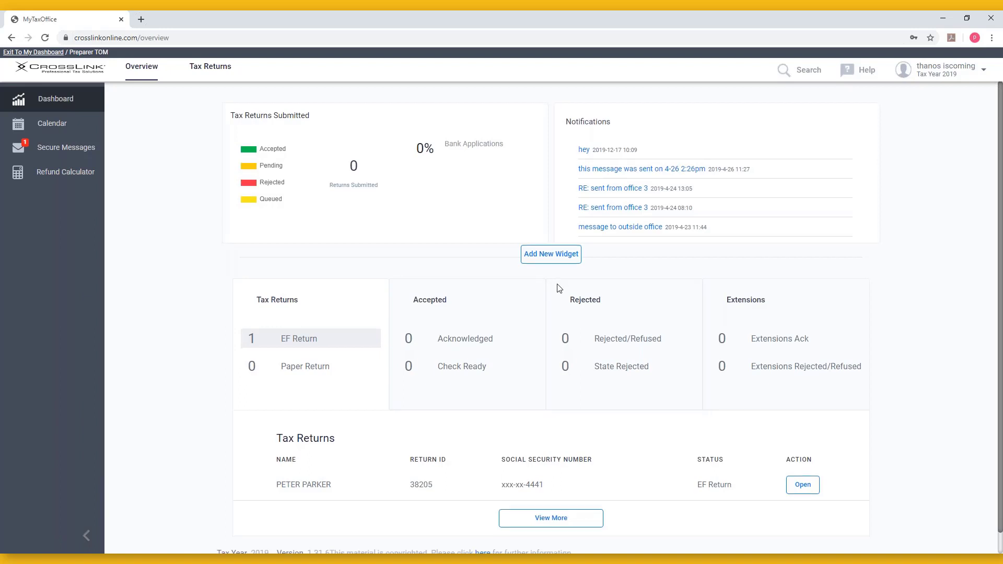
# - Scroll through the preparer's dashboard, then exit to the office dashboard
pyautogui.scroll(-1, 556, 293)
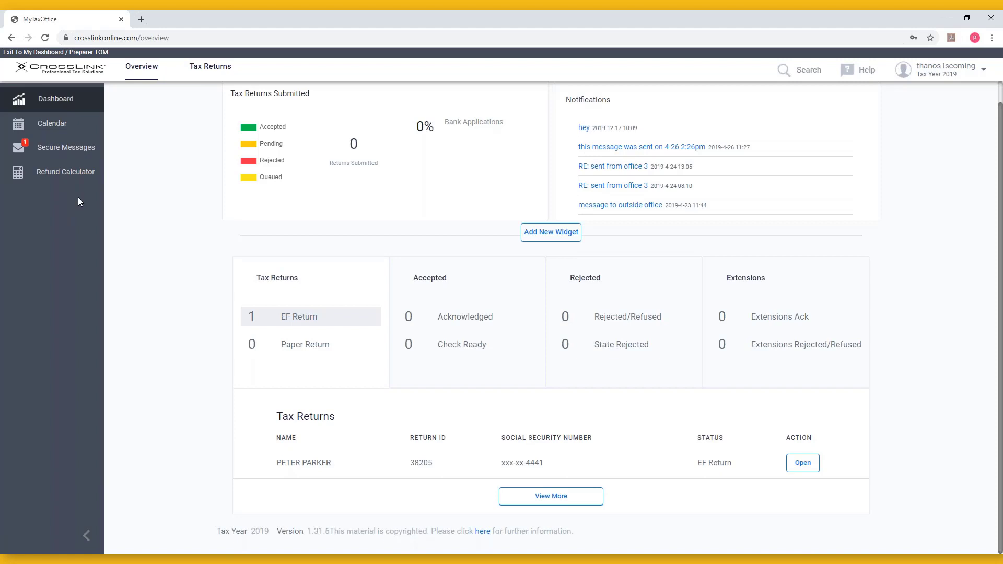
pyautogui.click(43, 53)
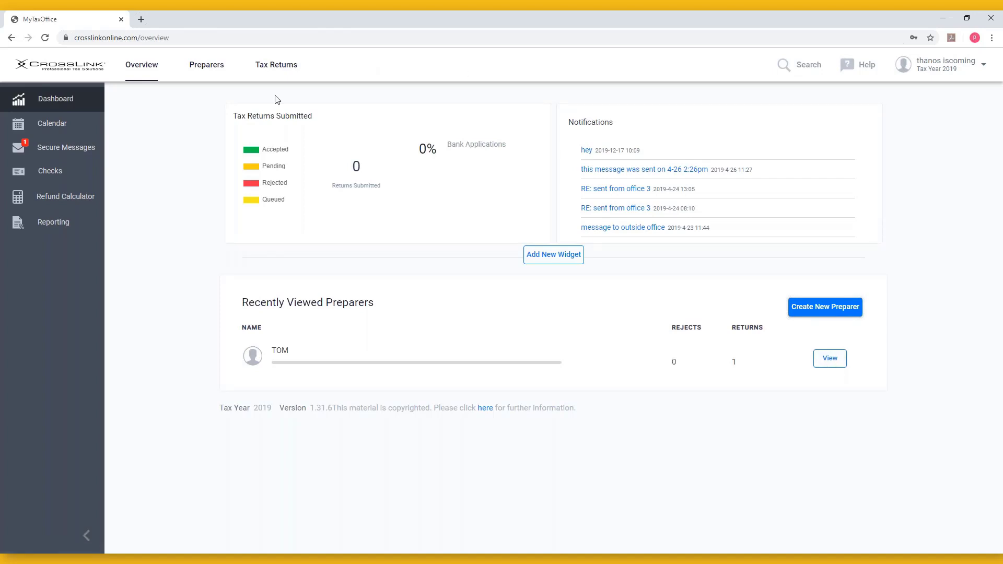
# - Add Filing Status and Refund columns to the Tax Returns list via Customize
pyautogui.click(276, 70)
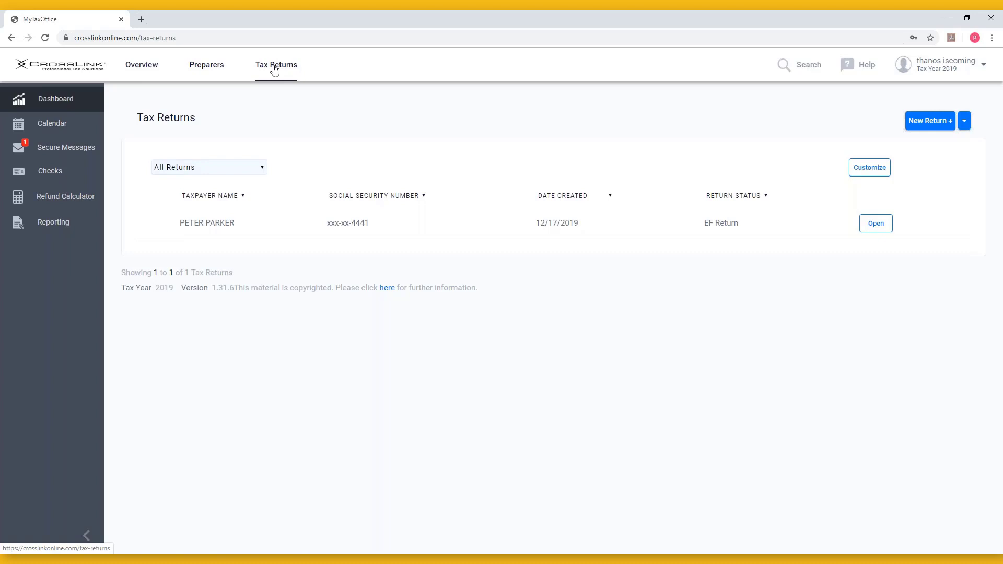
pyautogui.click(868, 179)
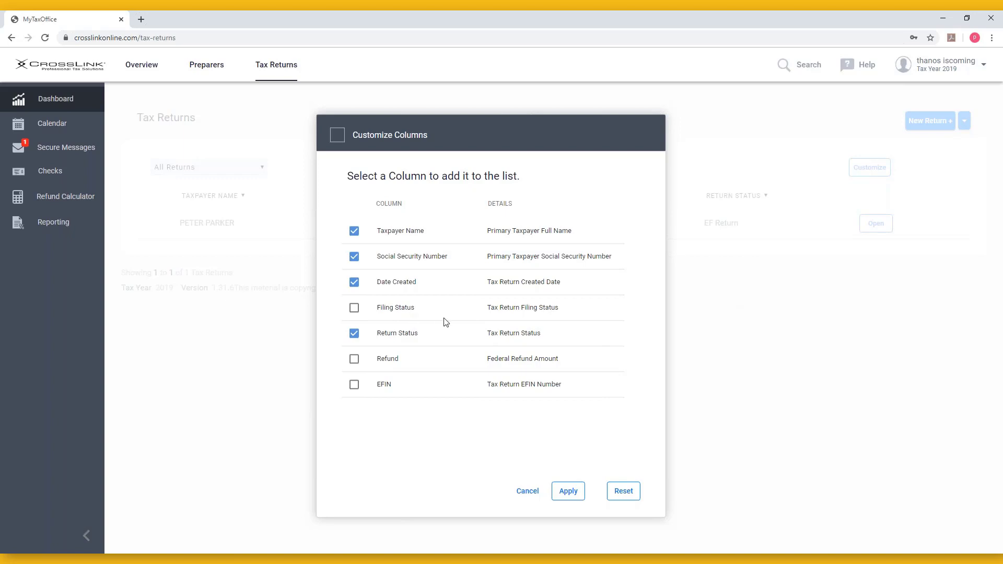
pyautogui.click(354, 307)
pyautogui.click(357, 360)
pyautogui.click(574, 500)
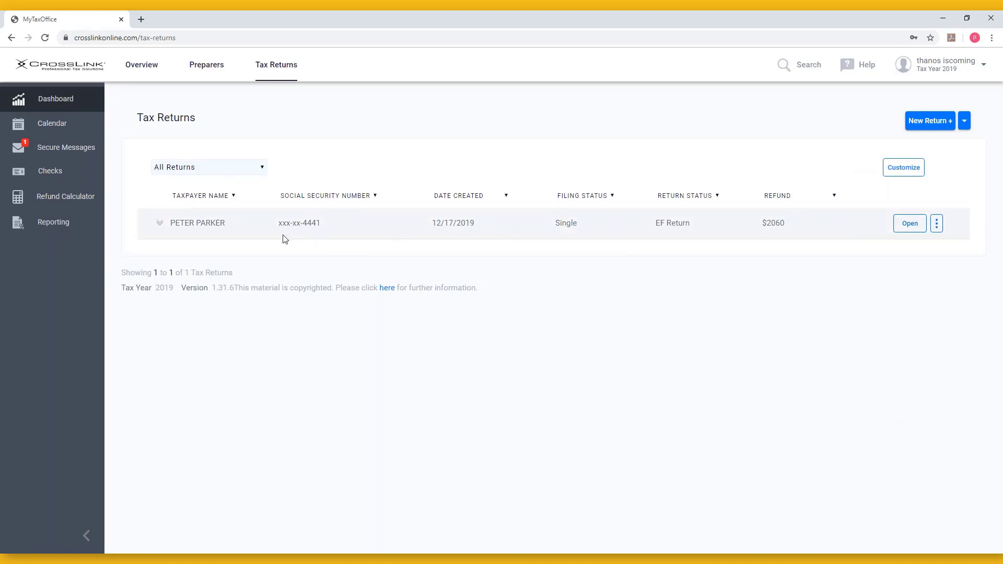
# - Keep the All Returns filter and set the search to look among preparers
pyautogui.click(262, 167)
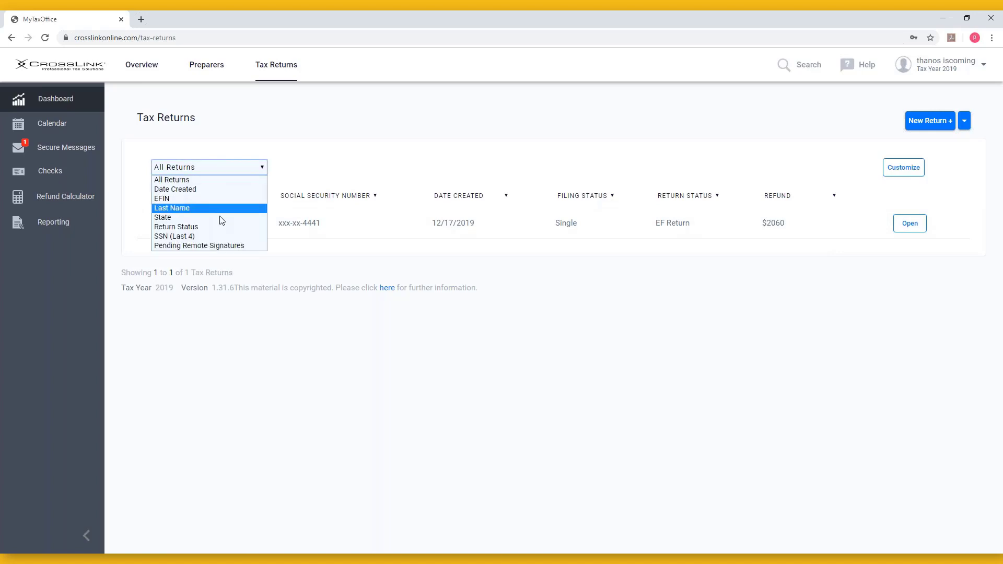
pyautogui.click(210, 184)
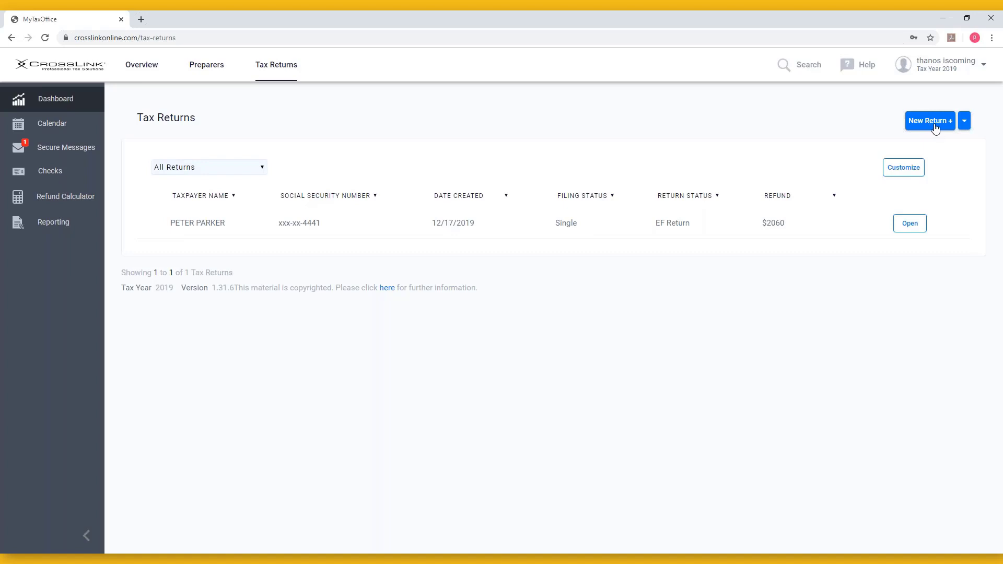
pyautogui.click(789, 68)
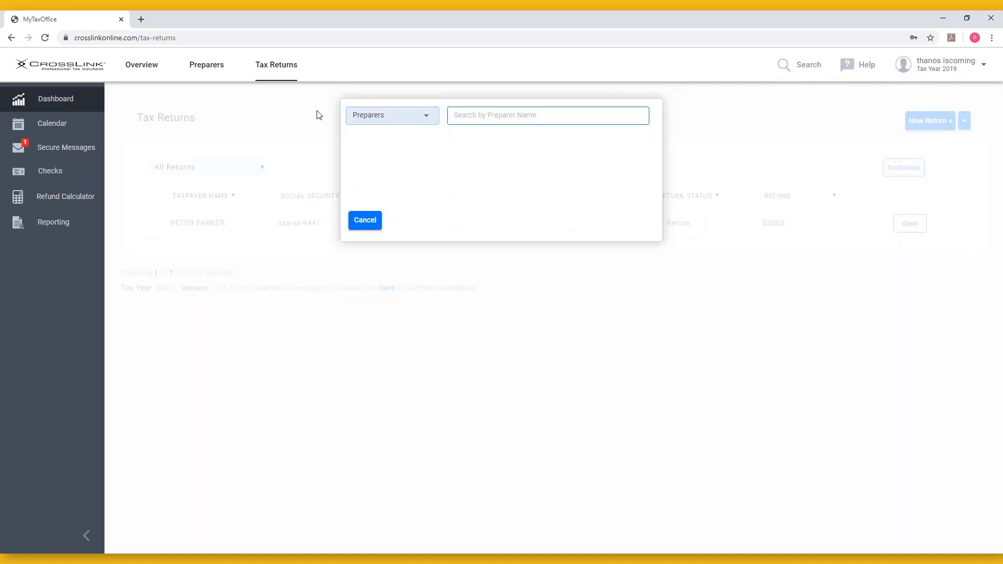
pyautogui.click(434, 117)
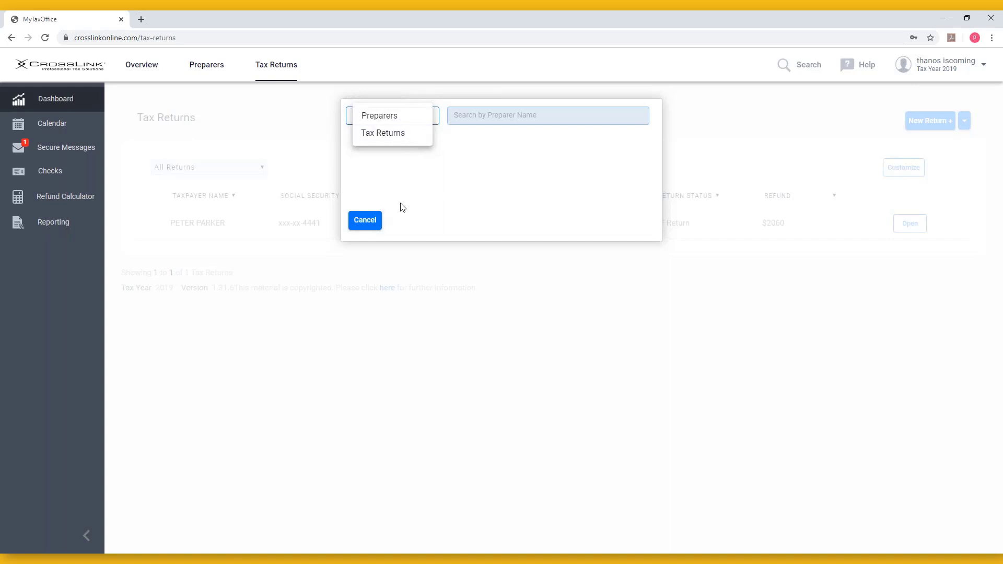
pyautogui.click(439, 121)
# - Search preparers for 'TOM', dismiss the search, and bring up the Help options
pyautogui.click(465, 116)
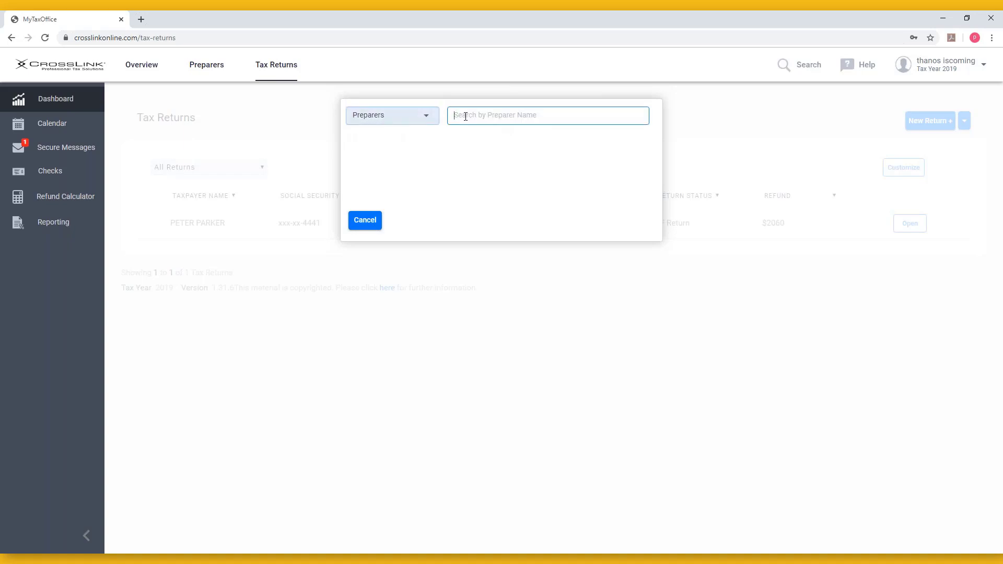
pyautogui.write('TOM')
pyautogui.click(365, 220)
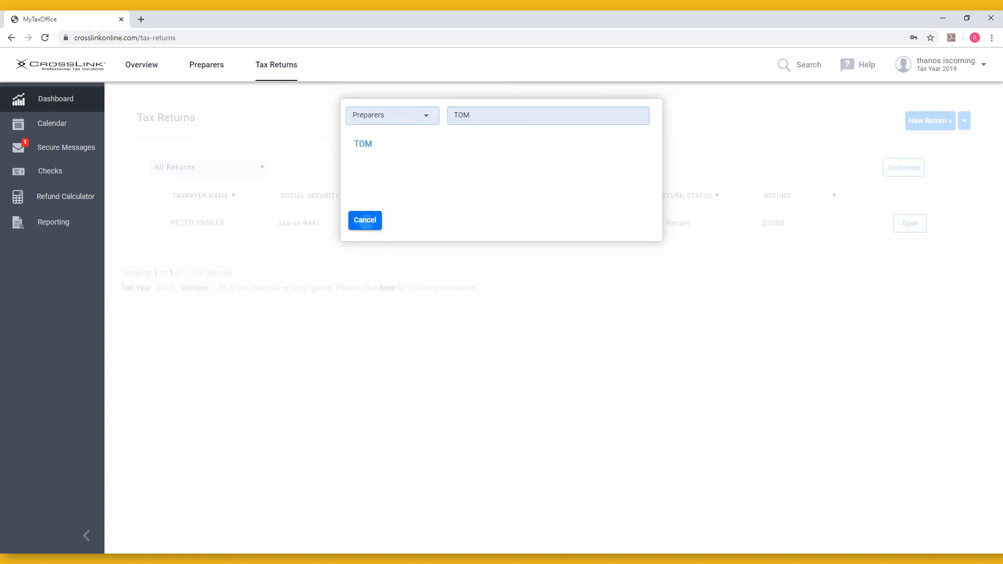
pyautogui.click(865, 71)
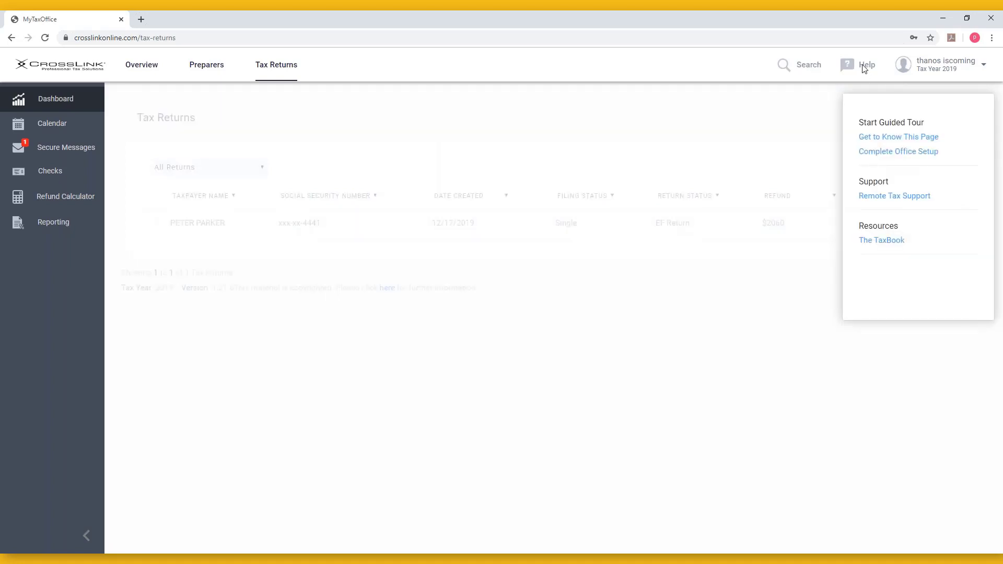
# - Close the Help panel and open the account menu under the user name
pyautogui.click(864, 69)
pyautogui.click(864, 69)
pyautogui.click(865, 71)
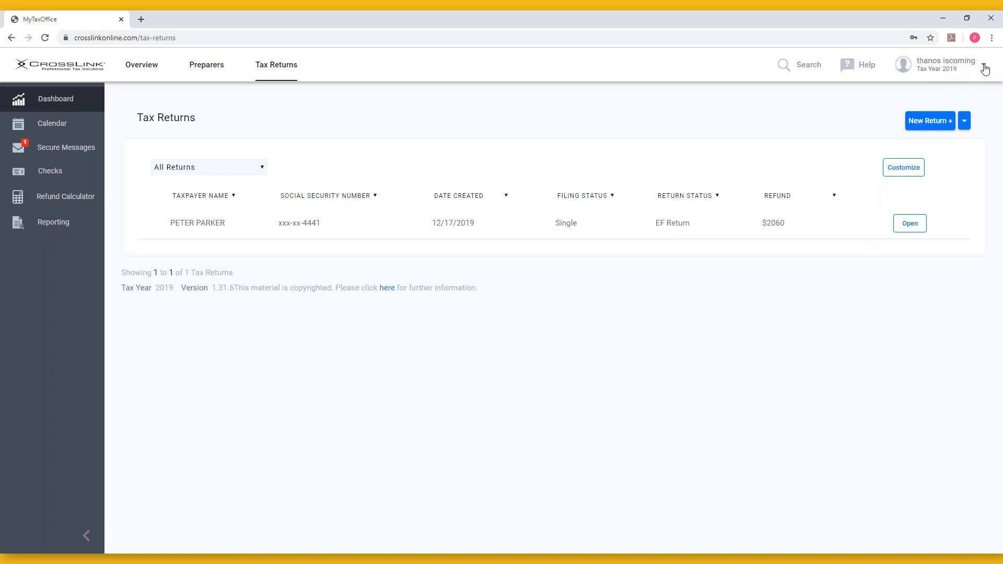
pyautogui.click(984, 70)
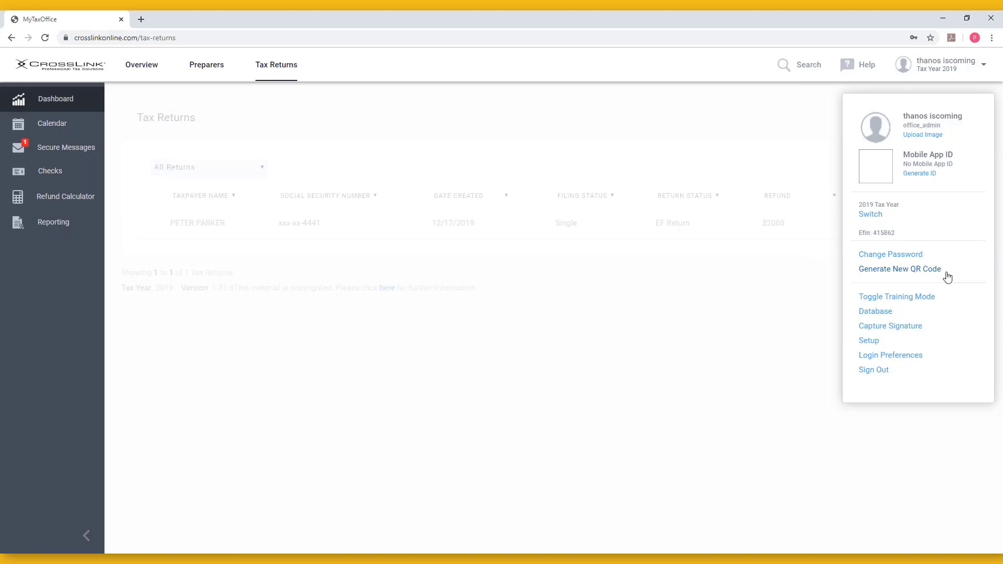
# - Sketch a new signature in Capture Signature, then cancel to keep the stored one
pyautogui.click(896, 327)
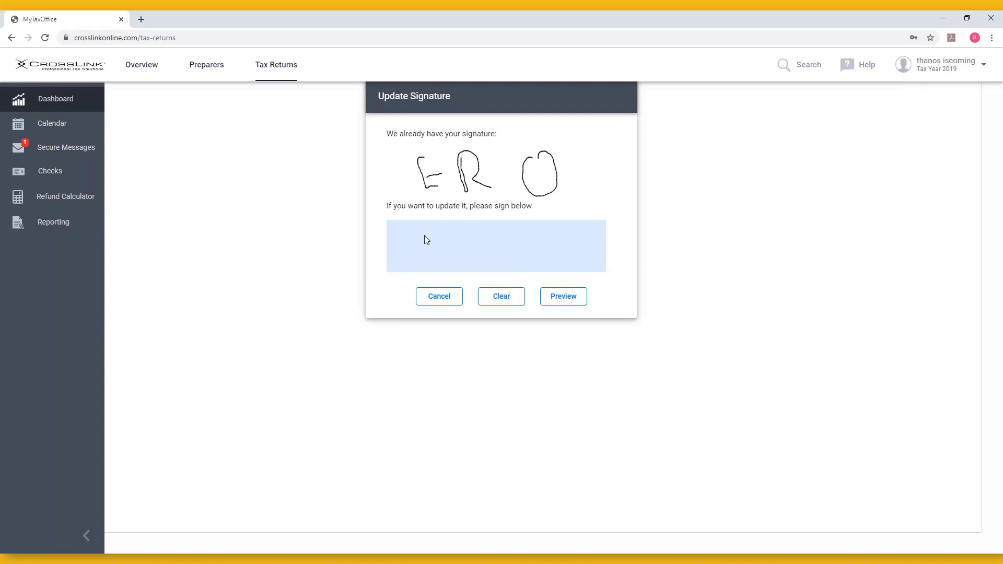
pyautogui.moveTo(533, 244)
pyautogui.mouseDown()
pyautogui.moveTo(454, 262)
pyautogui.moveTo(591, 249)
pyautogui.mouseUp()
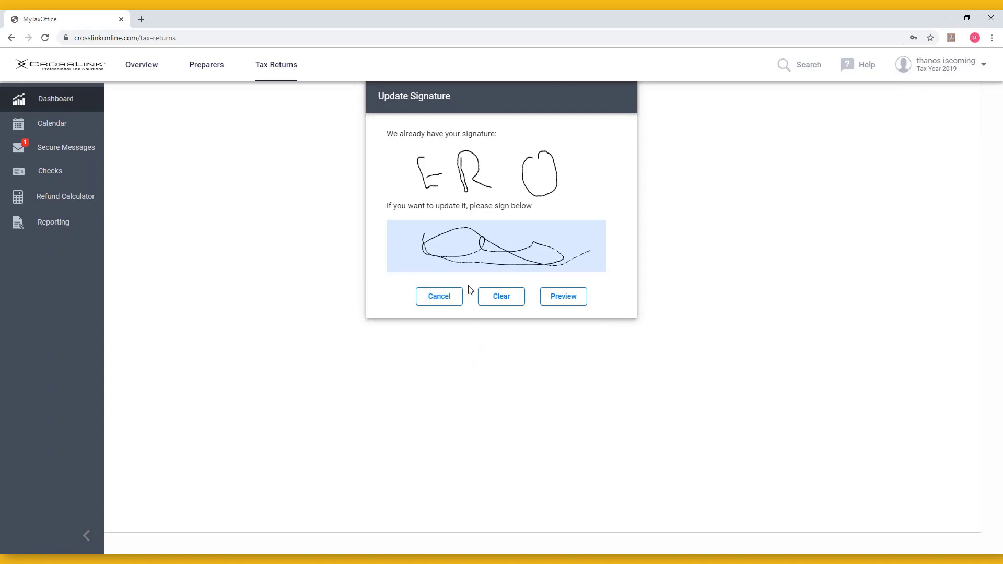
pyautogui.click(445, 297)
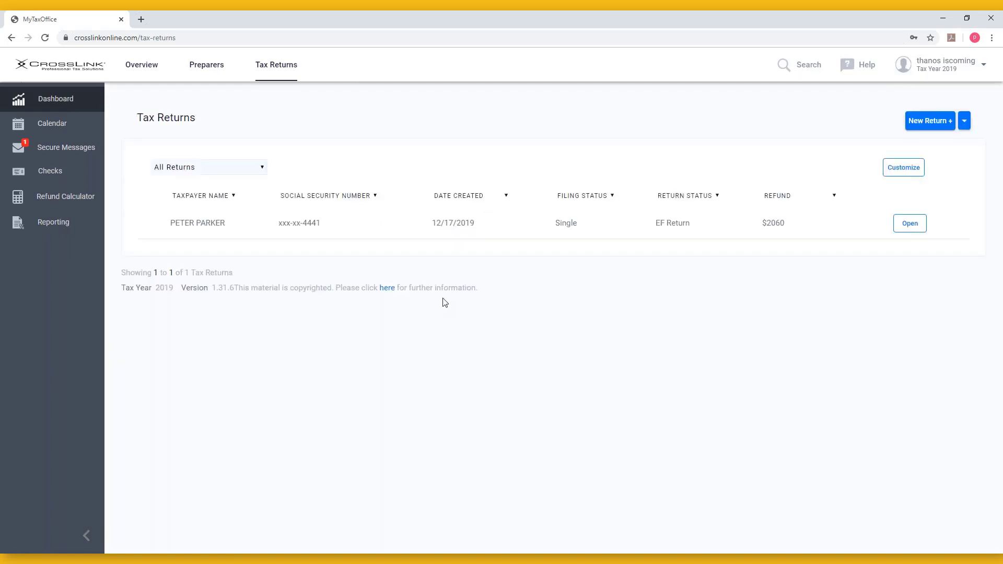
# - Tick 'Start new returns in interview mode' in Login Preferences from the account menu
pyautogui.click(983, 68)
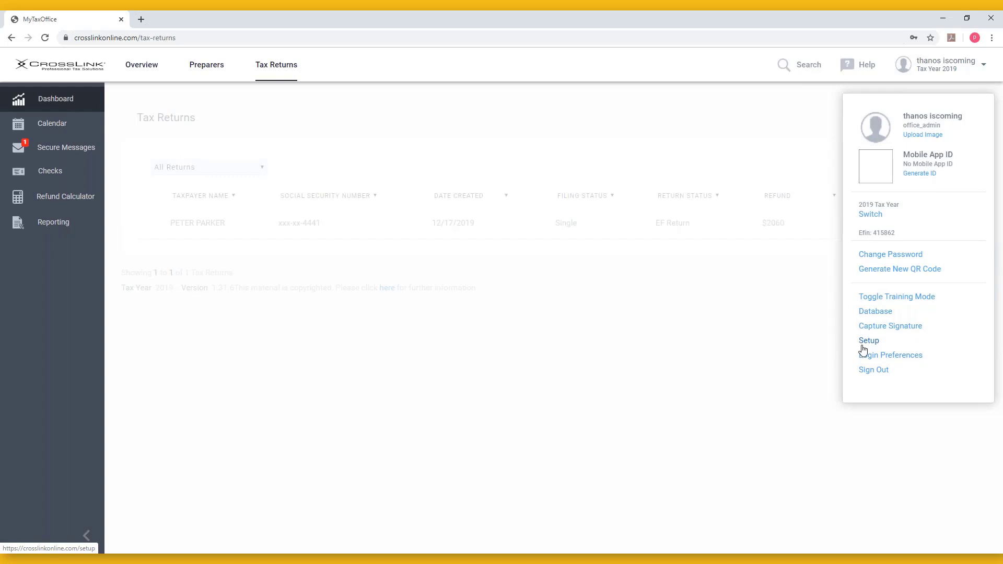
pyautogui.click(896, 357)
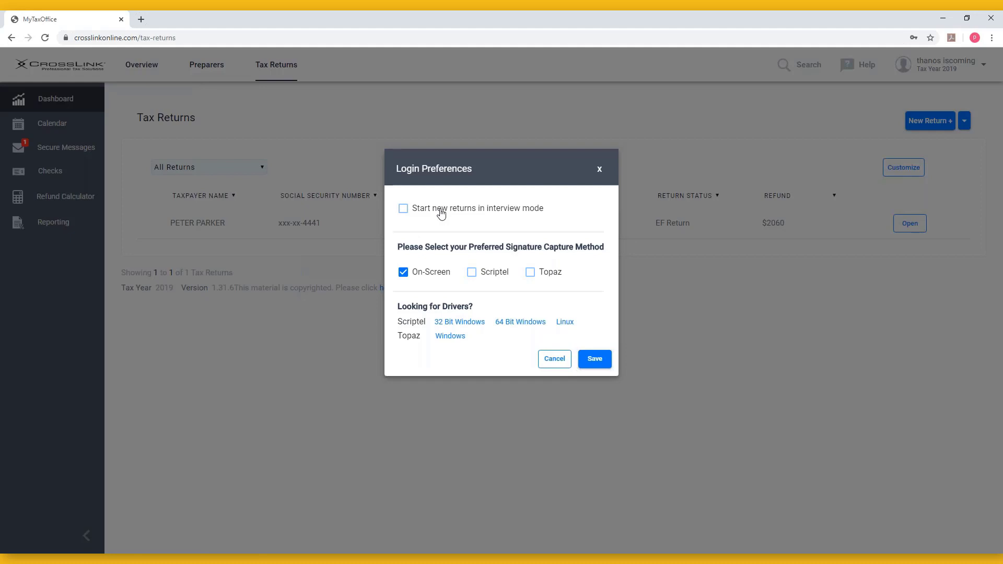
pyautogui.click(440, 211)
# - Untick interview mode, save Login Preferences, and go back to the Overview dashboard
pyautogui.click(441, 213)
pyautogui.click(594, 360)
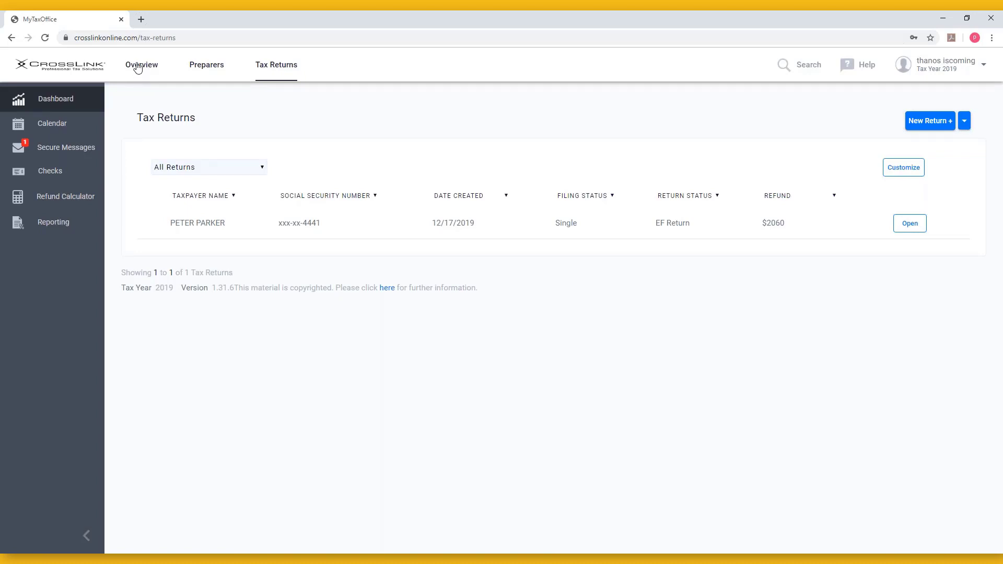
pyautogui.click(138, 68)
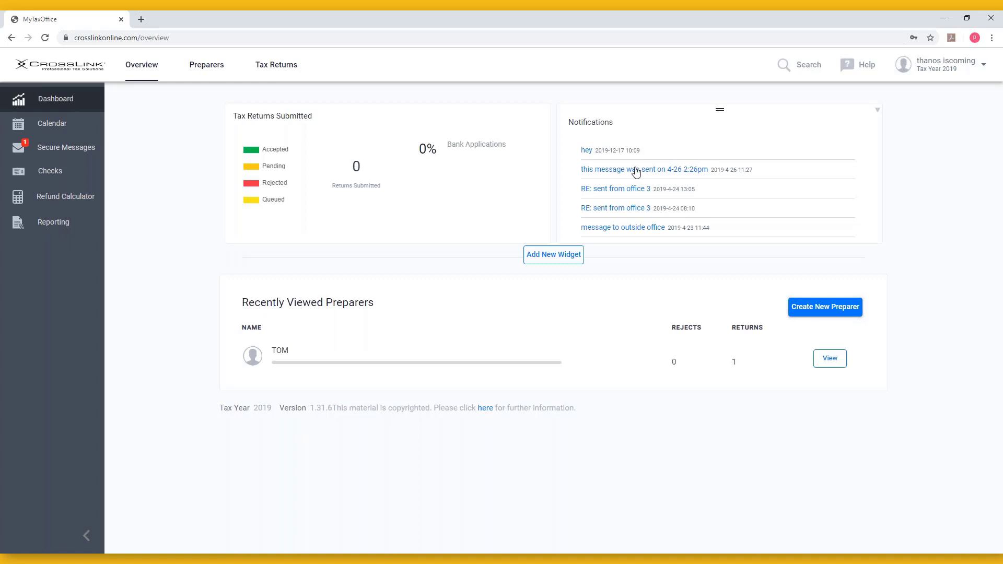
# - Read the four Notifications messages, then open the Add New Widget catalogue
pyautogui.click(636, 171)
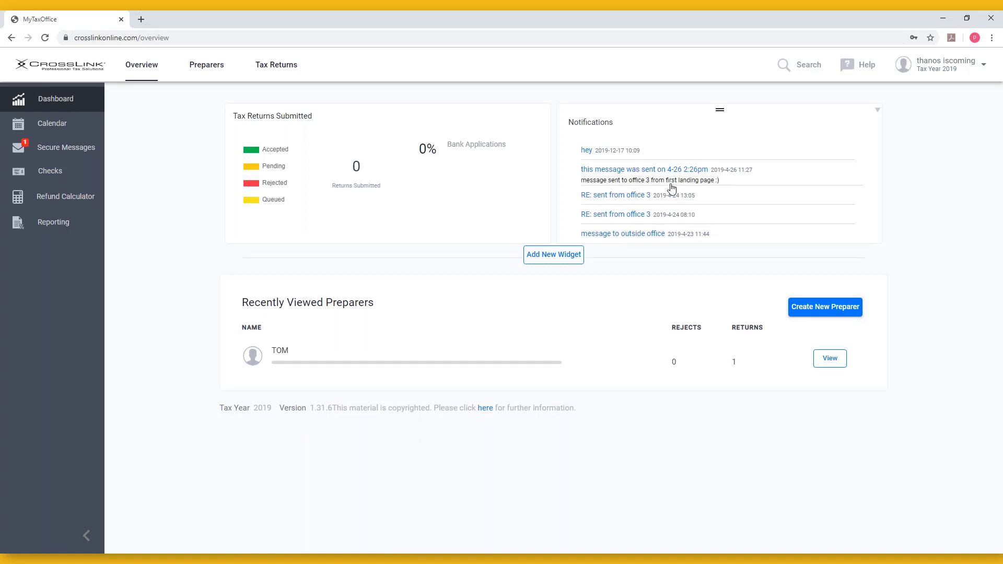
pyautogui.click(609, 197)
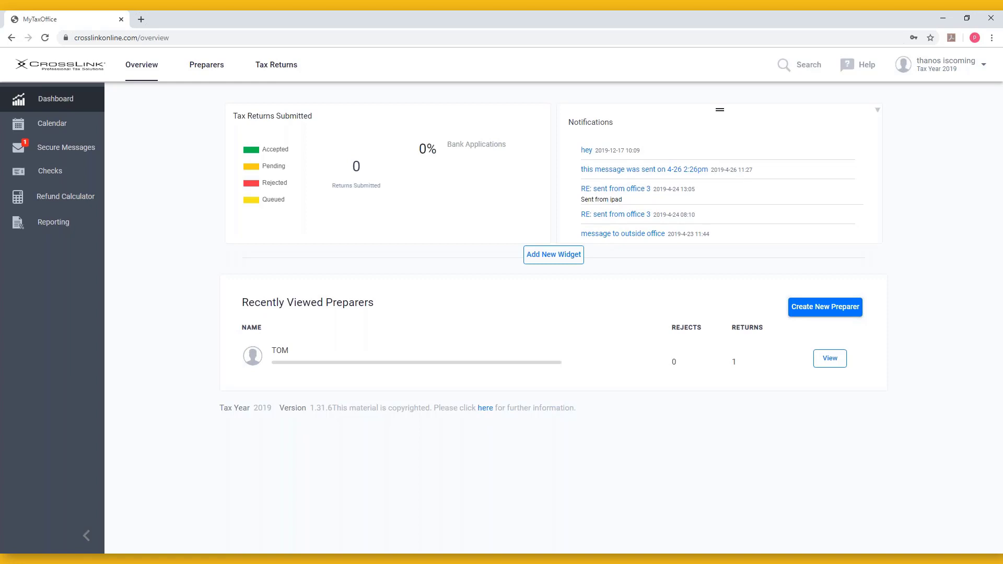
pyautogui.click(609, 215)
pyautogui.click(587, 151)
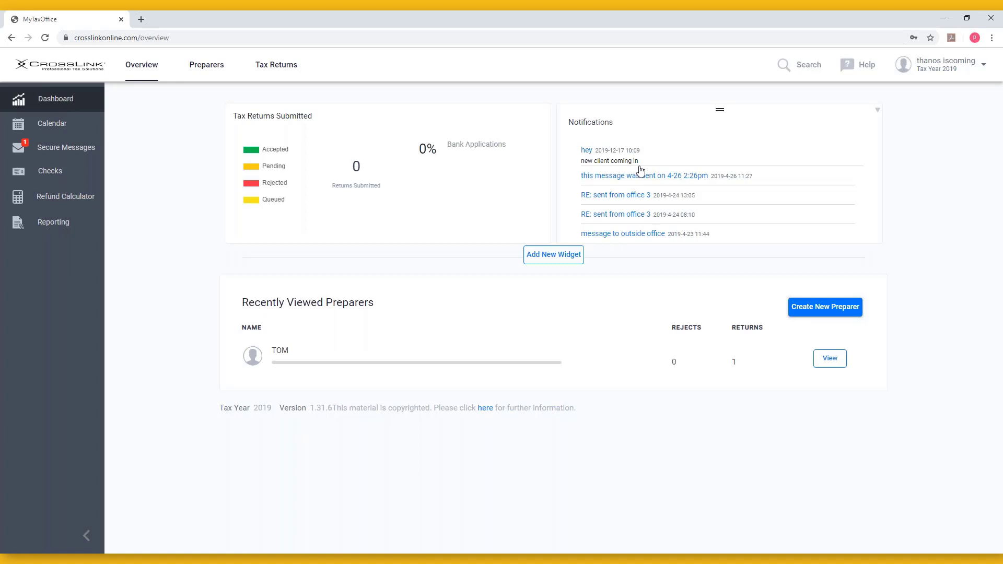
pyautogui.click(565, 256)
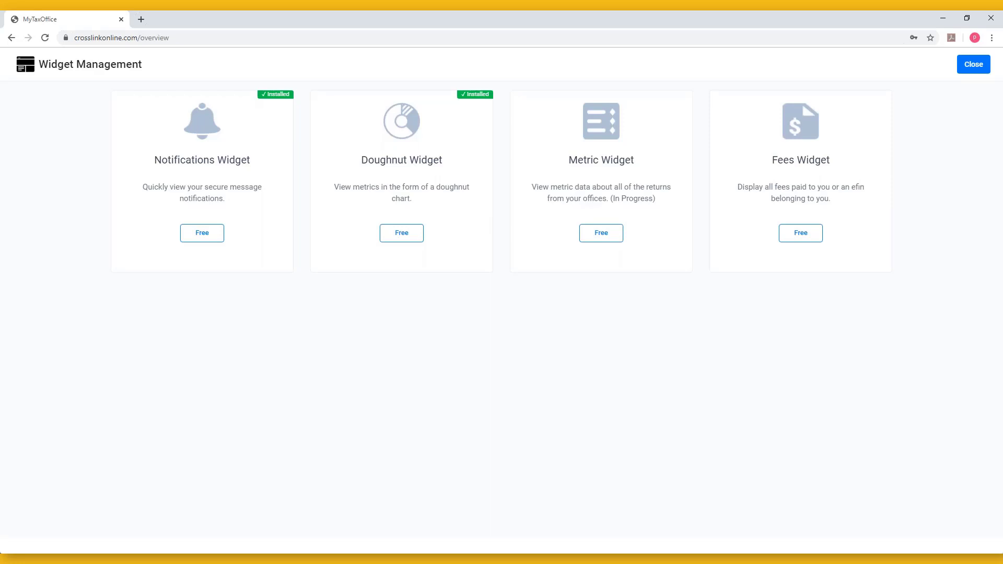
# - Install the free Fees Widget and go back to the dashboard showing Collected Fees
pyautogui.click(803, 236)
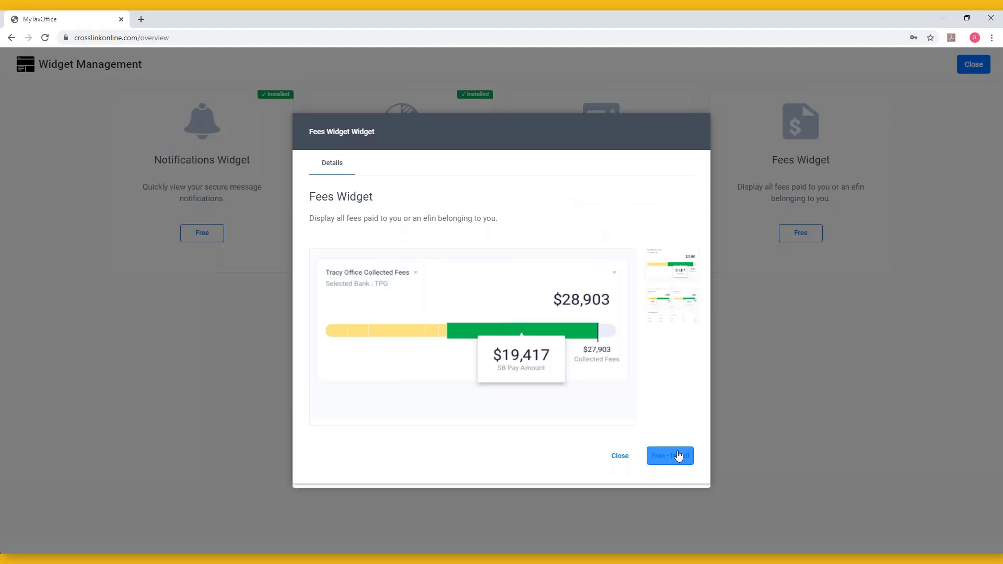
pyautogui.click(678, 455)
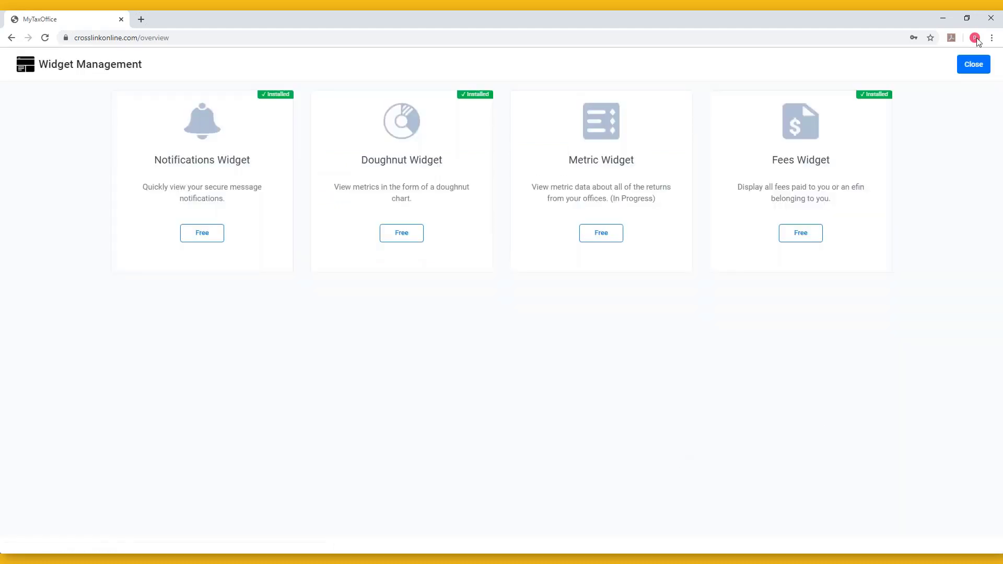
pyautogui.click(972, 70)
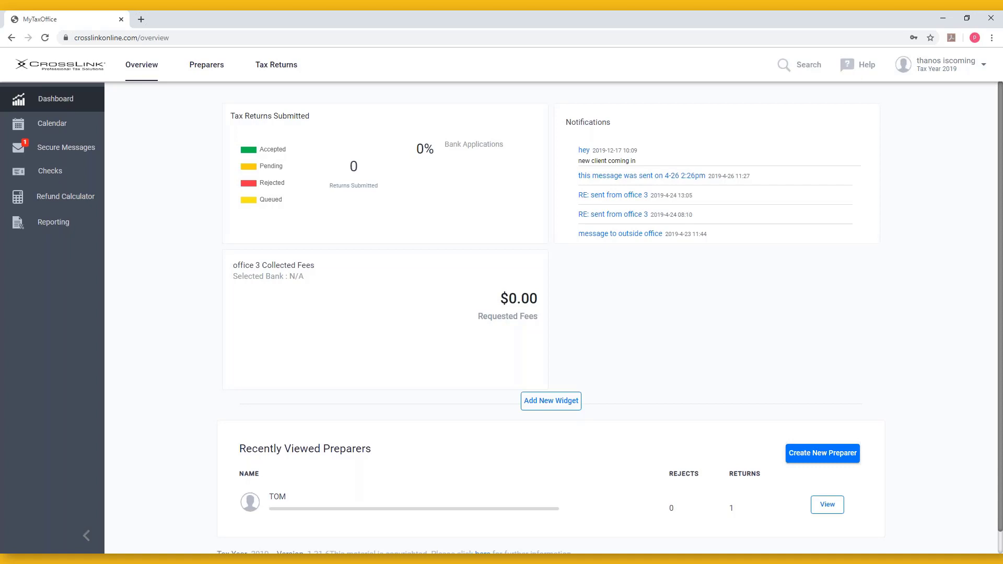
# - Drag the Collected Fees widget under Notifications and dismiss the Delete Widget popup
pyautogui.moveTo(541, 262)
pyautogui.moveTo(544, 260); pyautogui.dragTo(878, 246)
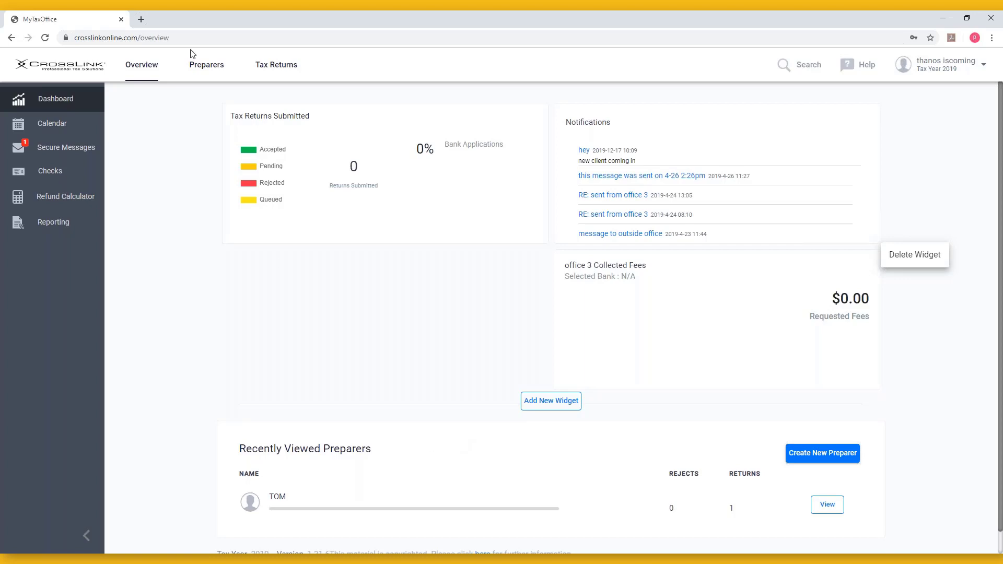
pyautogui.click(295, 94)
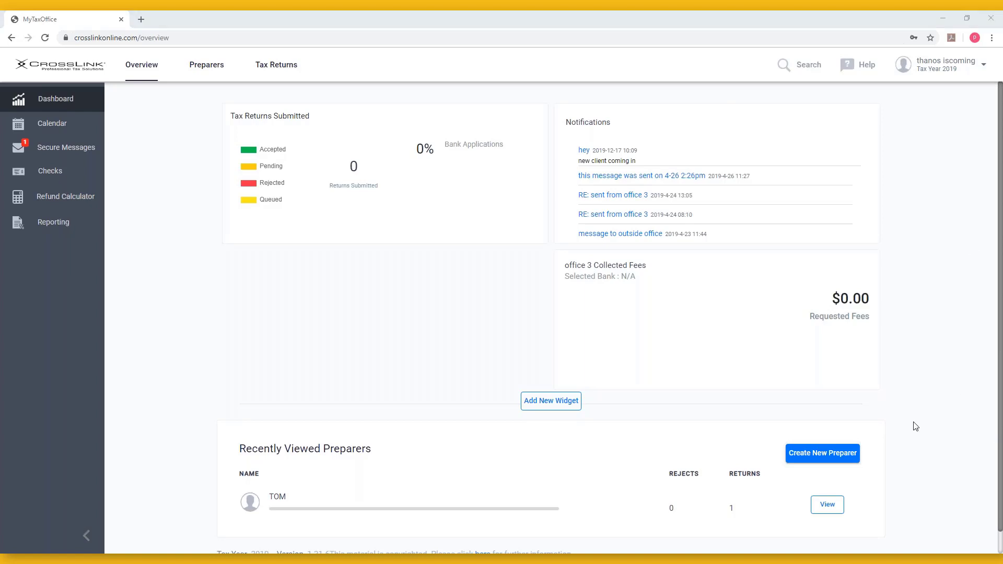
# - Open the preparer's dashboard, show their Tax Returns list, and check the New Return options
pyautogui.click(827, 505)
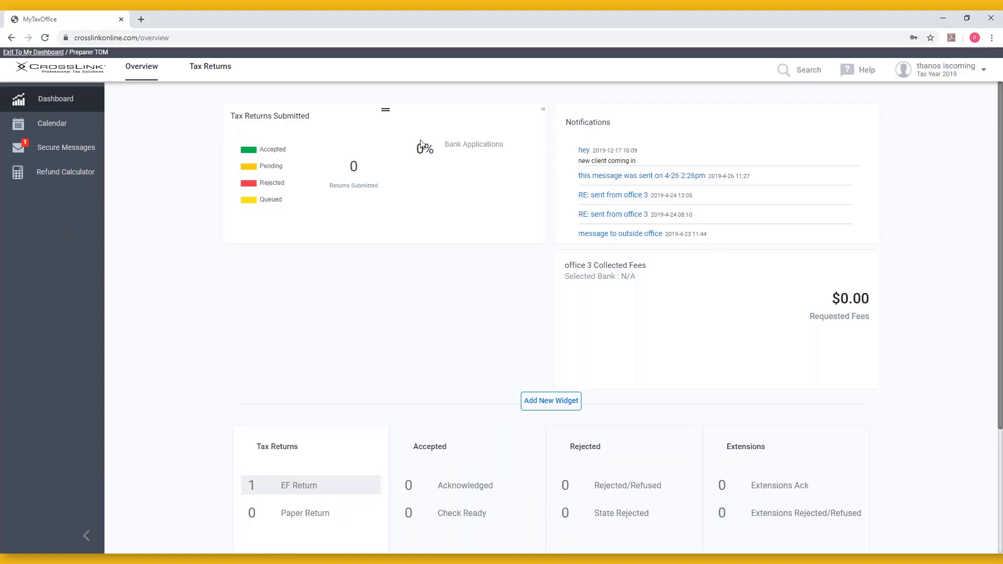
pyautogui.click(223, 70)
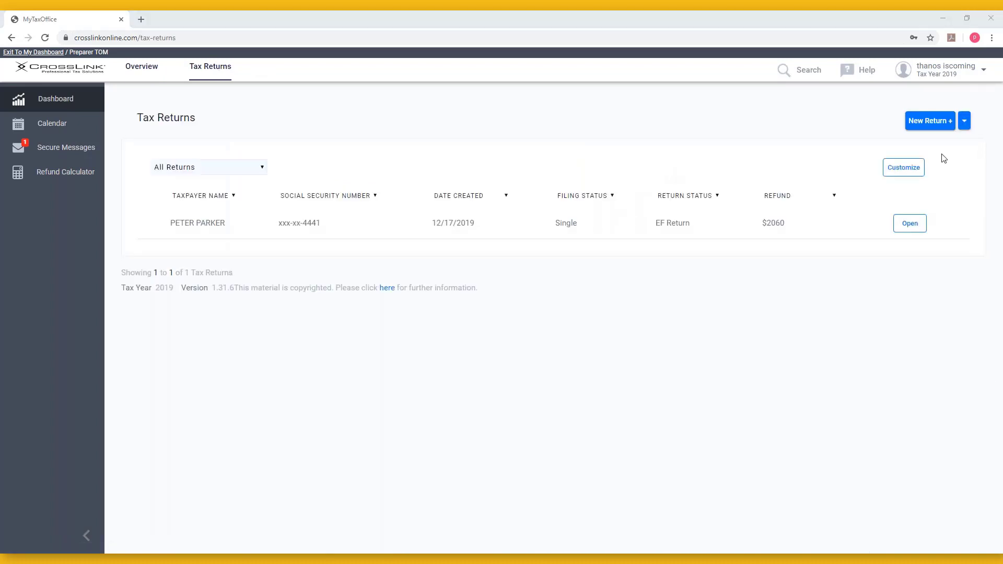
pyautogui.click(966, 127)
pyautogui.click(965, 125)
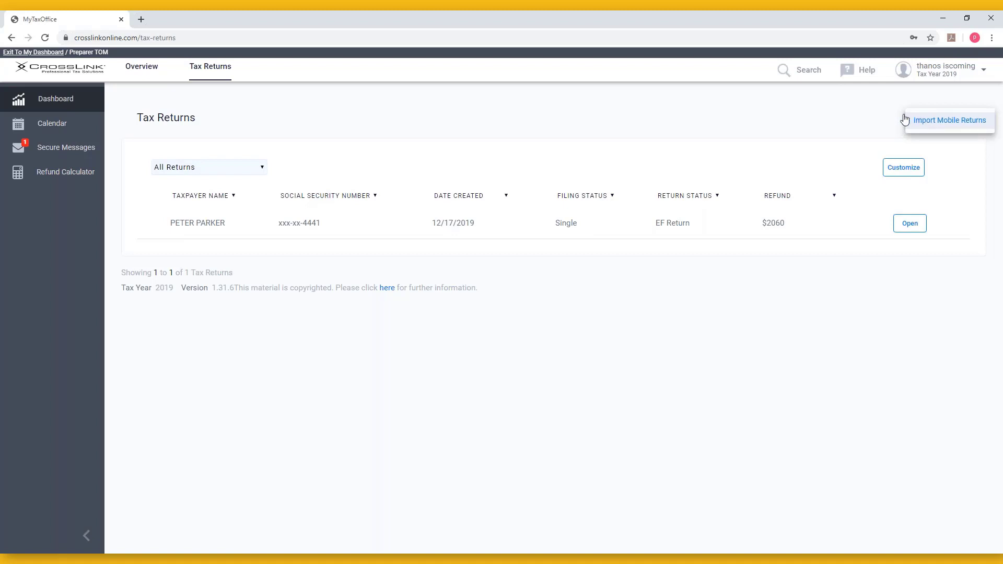
pyautogui.click(866, 132)
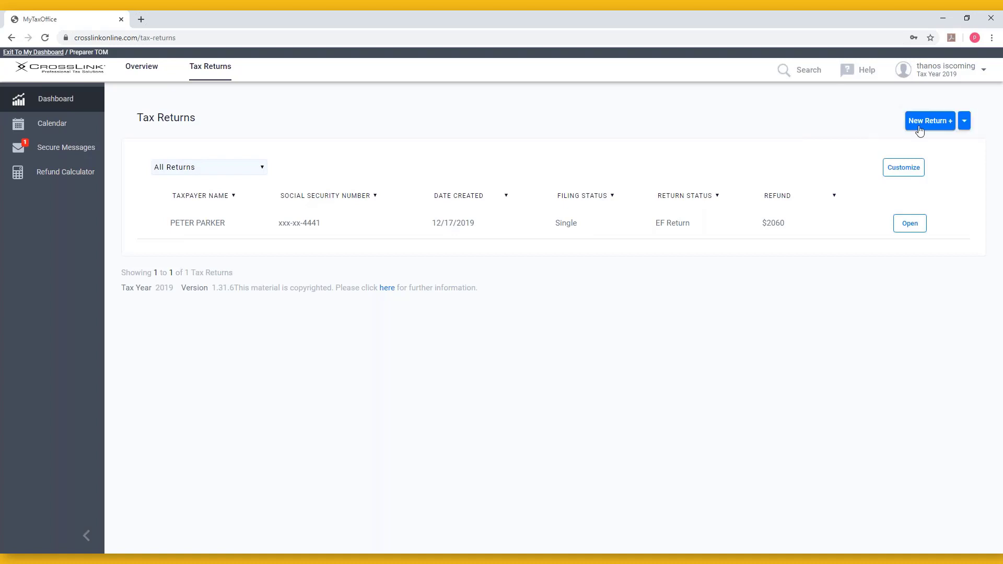
# - Start a new return, entering and confirming the client's corrected Social Security Number, then add it
pyautogui.click(919, 130)
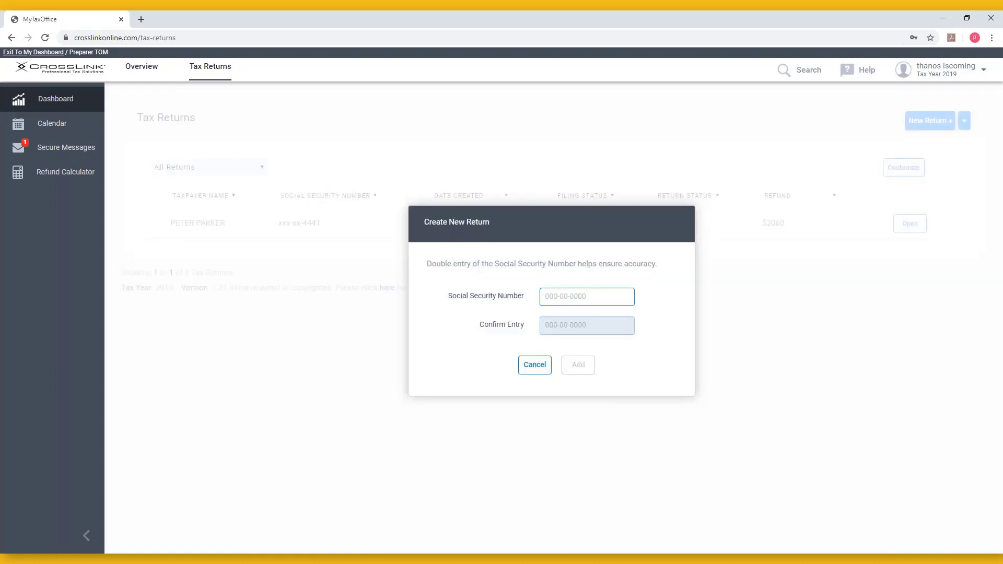
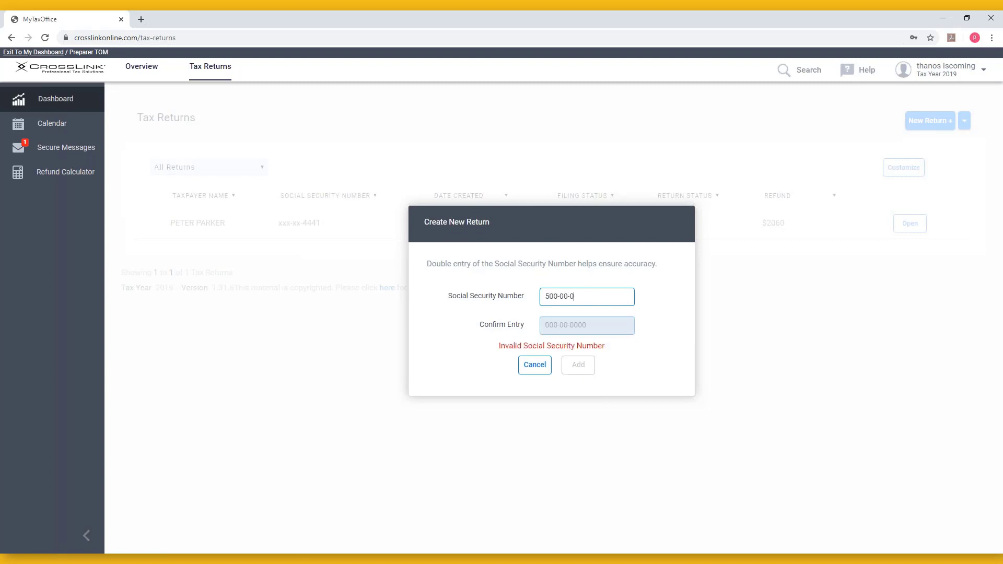
pyautogui.press('Tab')
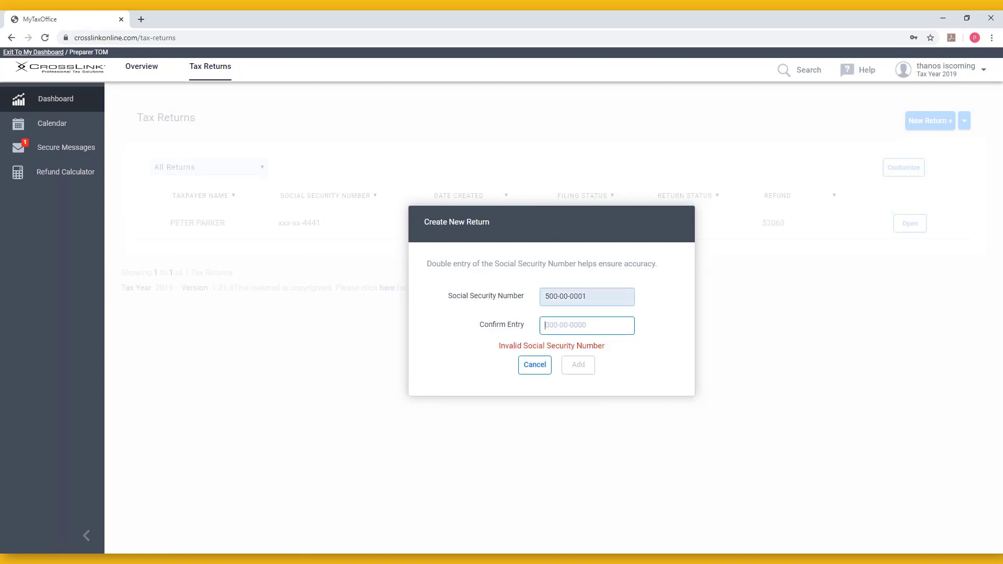
pyautogui.tripleClick(555, 296)
pyautogui.press('BackSpace')
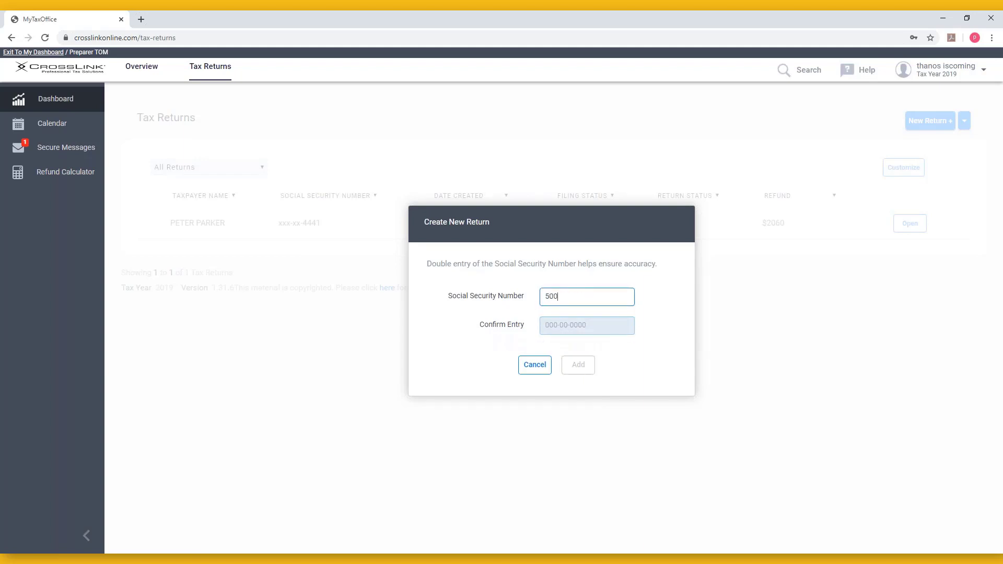
pyautogui.press('Tab')
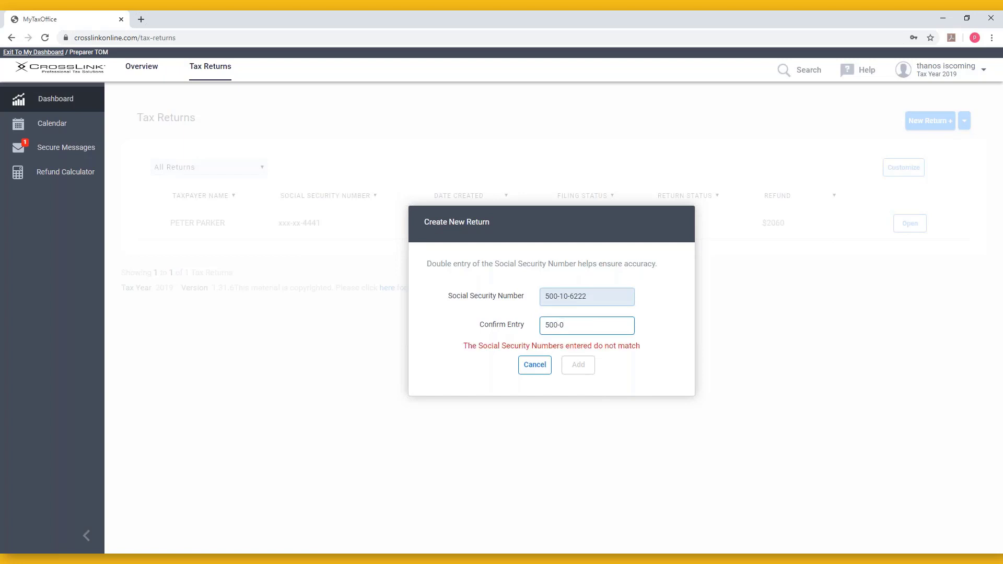
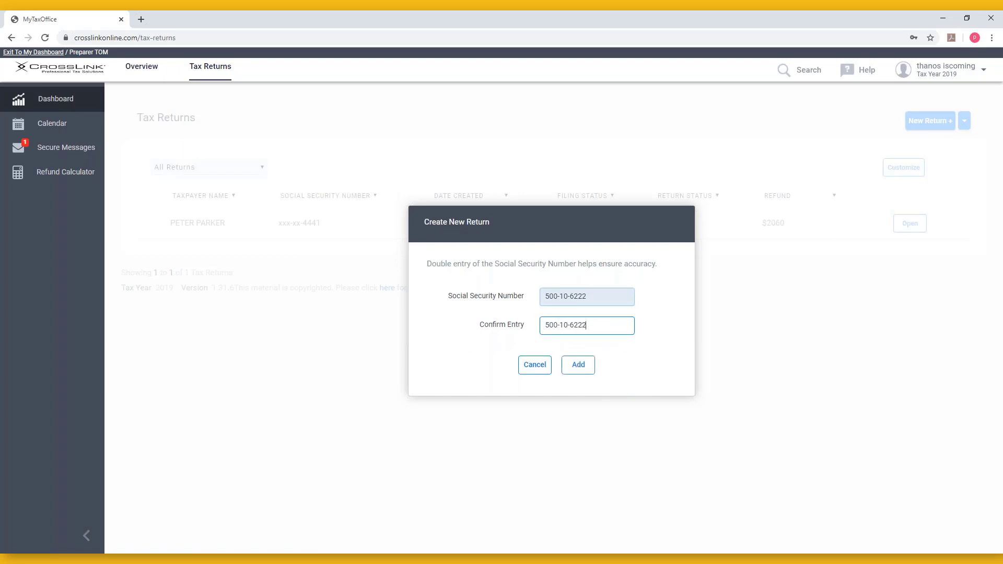
pyautogui.click(577, 367)
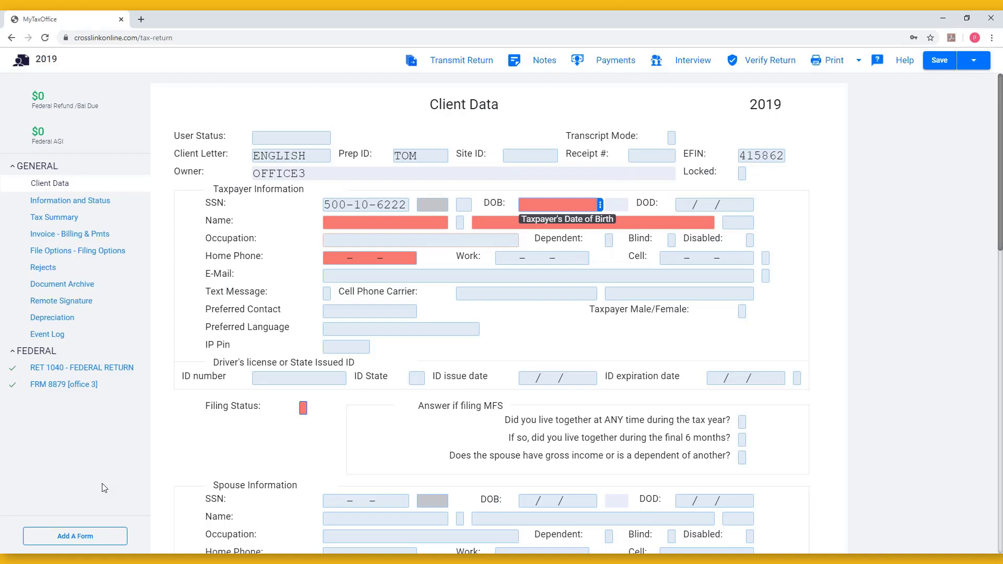
# - Enter the taxpayer's date of birth, first name and last name on Client Data
pyautogui.write('0')
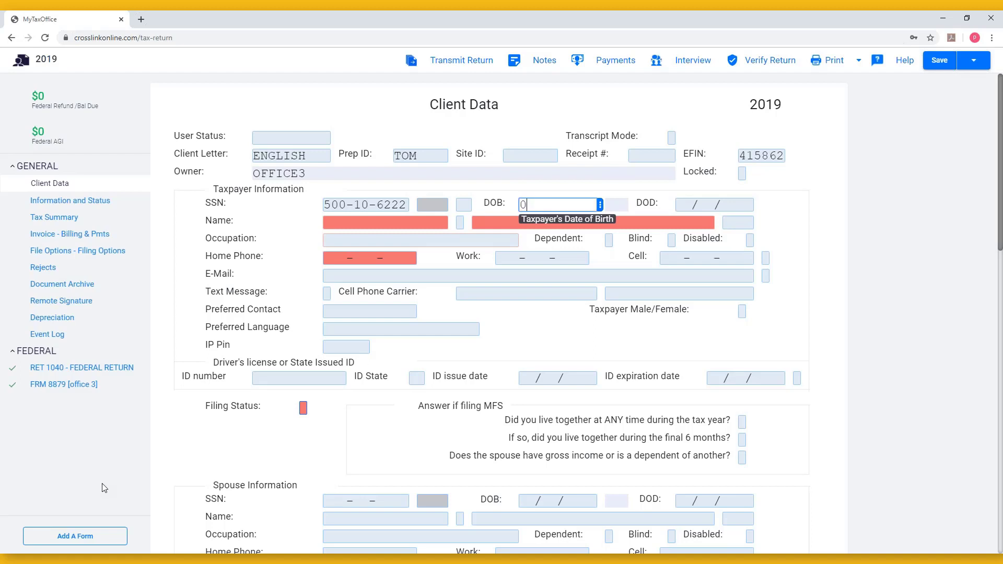
pyautogui.write('4011990')
pyautogui.press('Tab')
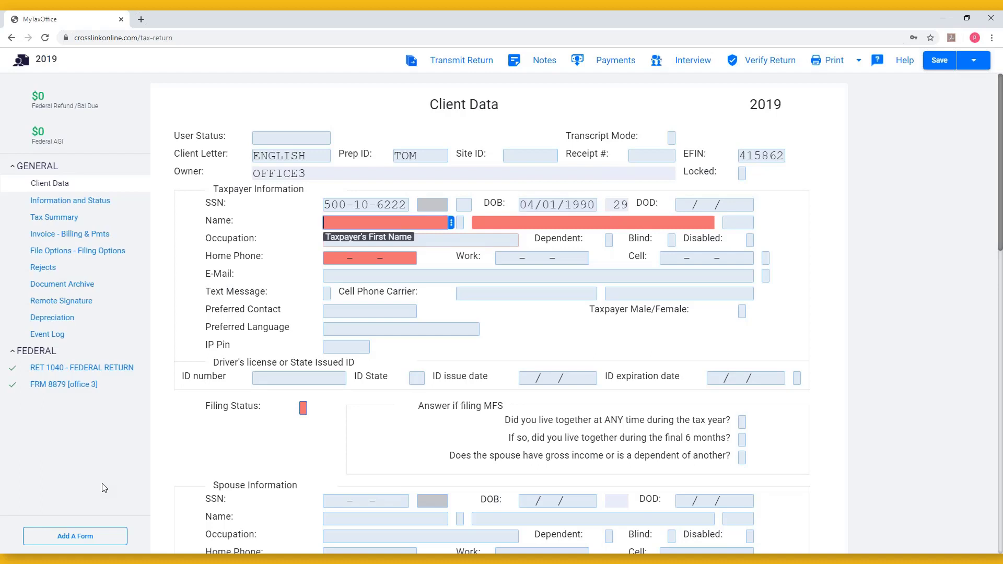
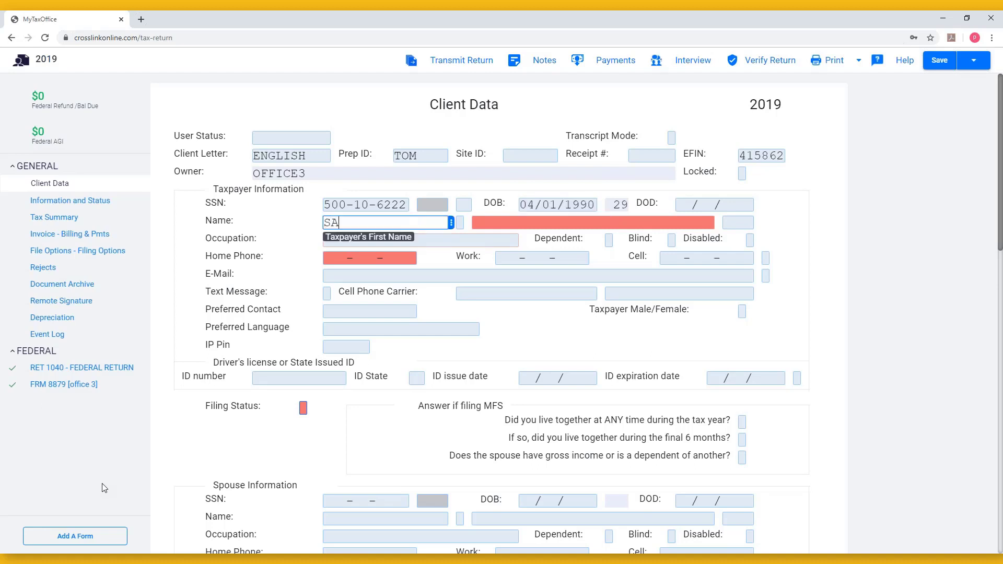
pyautogui.press('Tab')
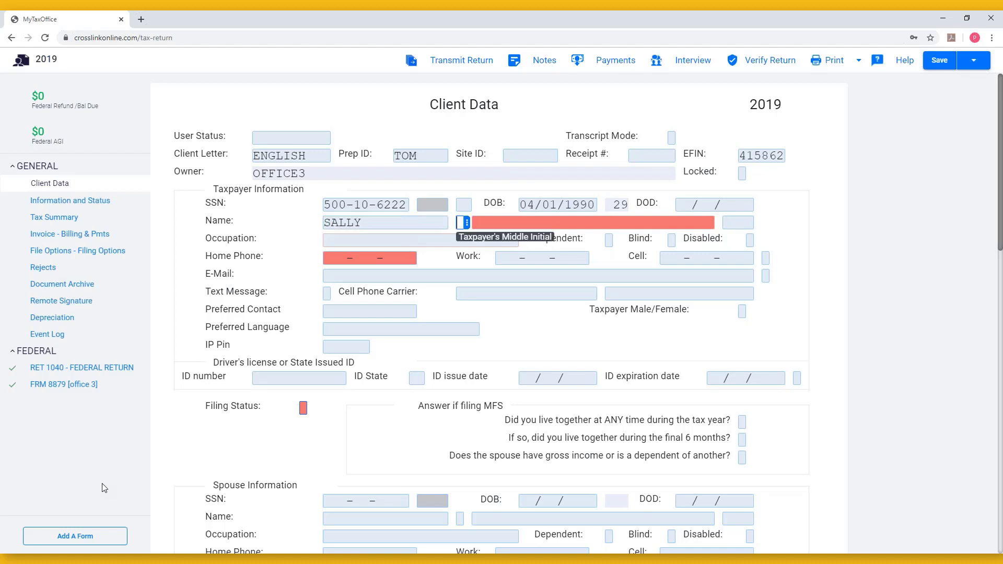
pyautogui.press('Tab')
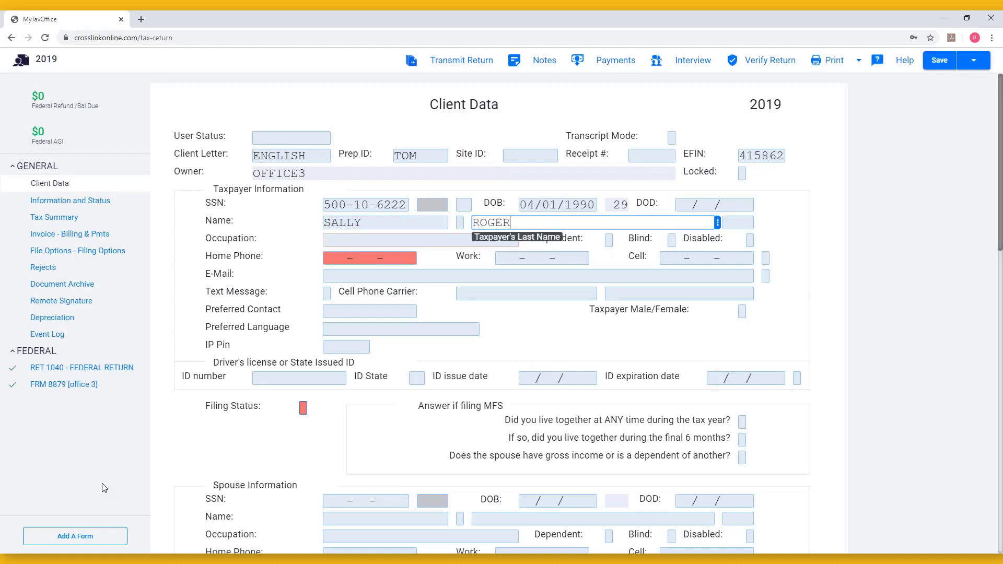
pyautogui.press('Tab')
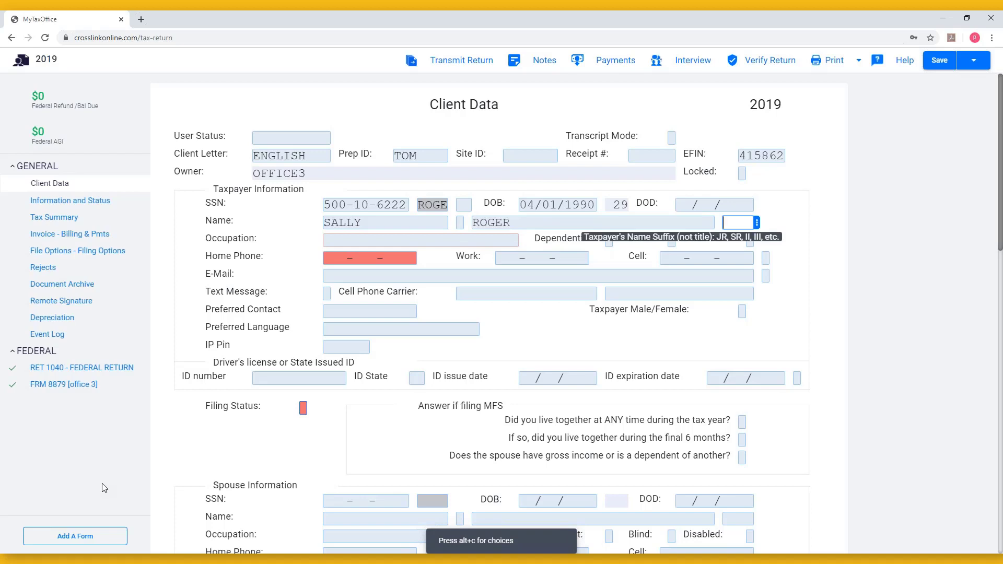
# - Set the occupation to SALES and enter the taxpayer's home phone number
pyautogui.press('Tab')
pyautogui.write('SA')
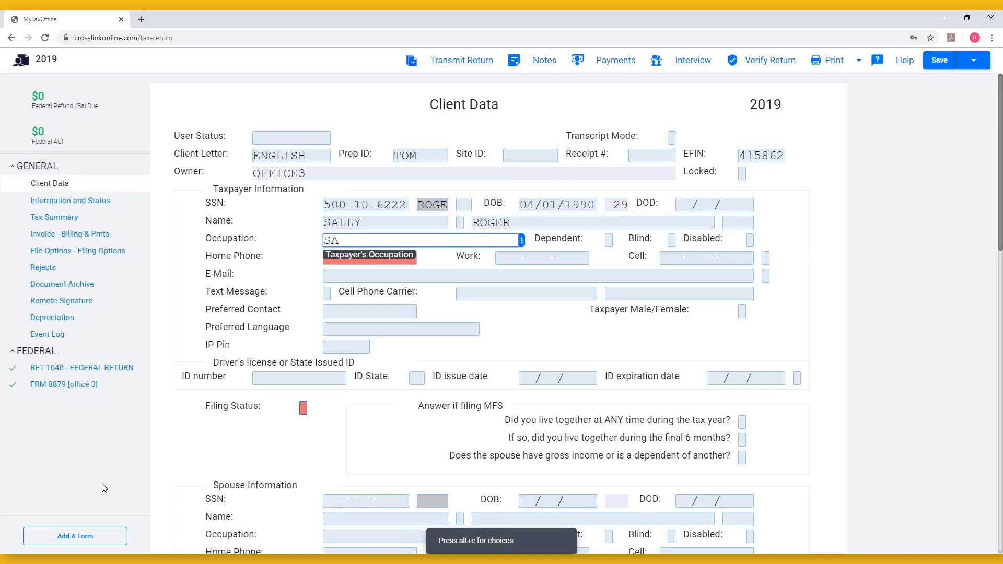
pyautogui.write('LES')
pyautogui.press('Tab')
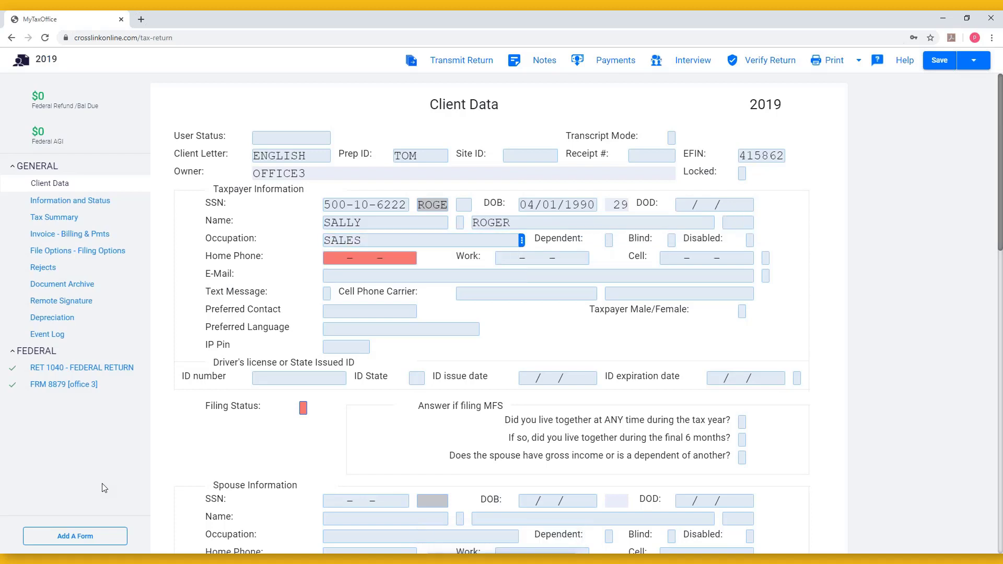
pyautogui.press('Tab')
pyautogui.press('Tab')
pyautogui.press('Tab')
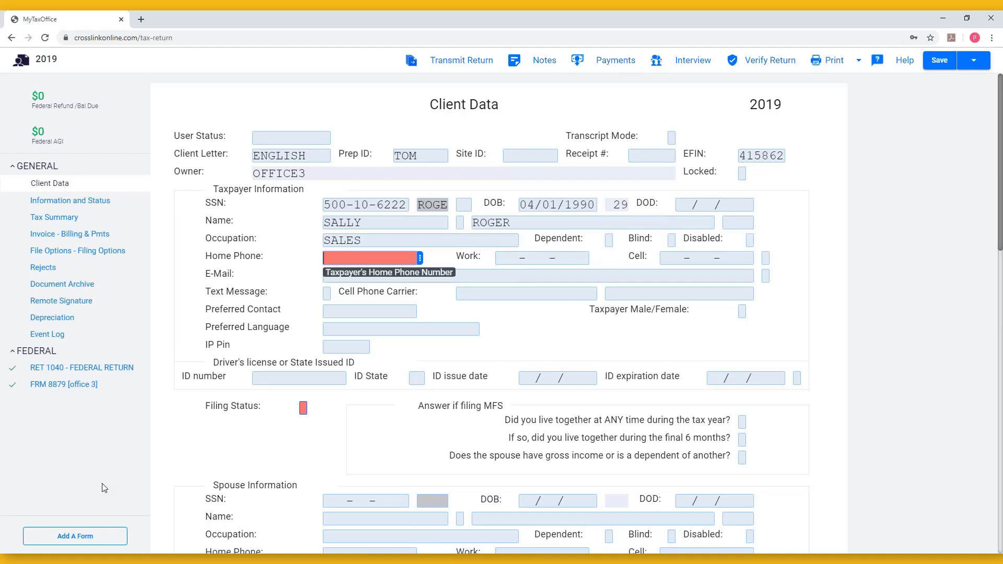
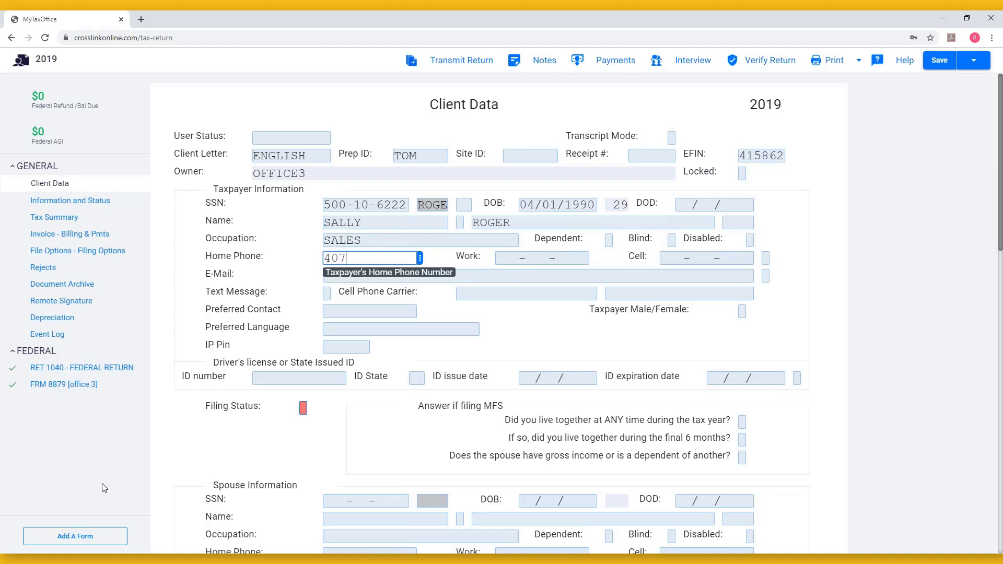
pyautogui.press('Tab')
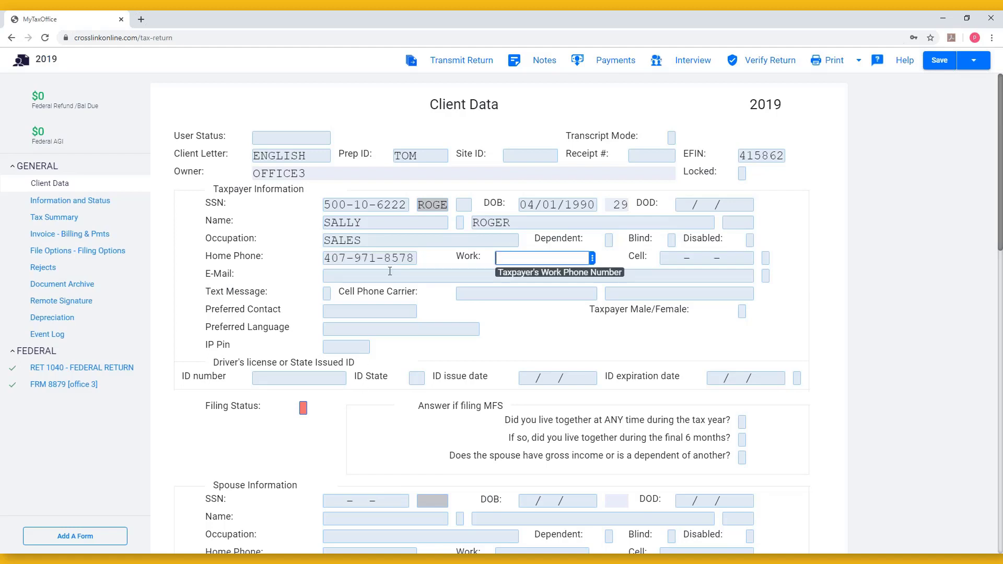
# - Enter the taxpayer's e-mail address and check the Text Message consent box
pyautogui.click(387, 276)
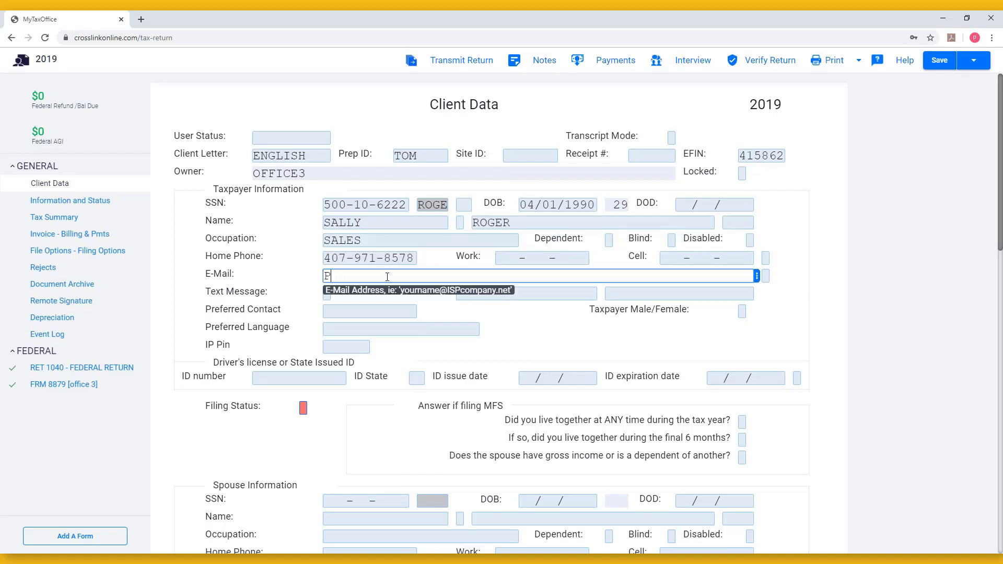
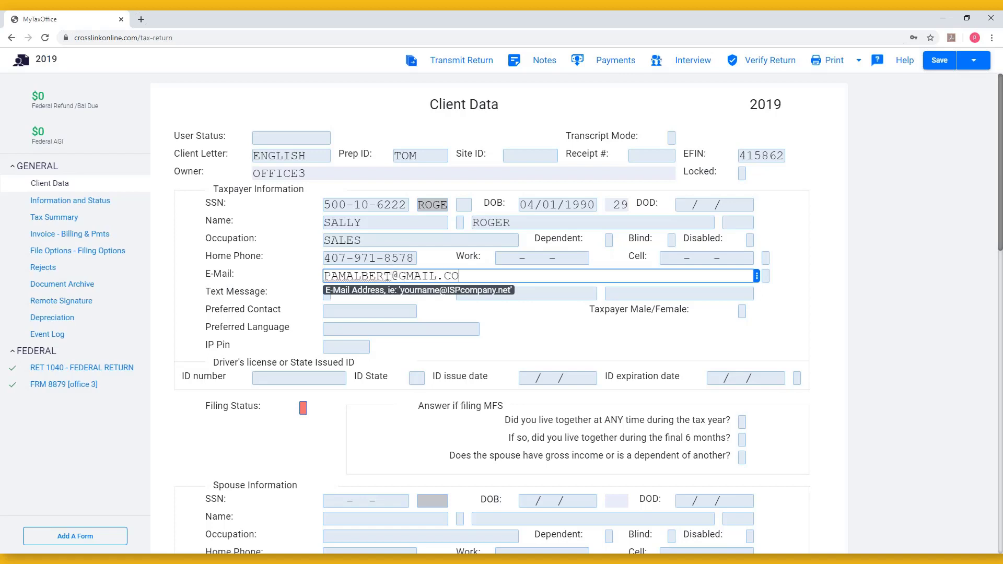
pyautogui.press('Tab')
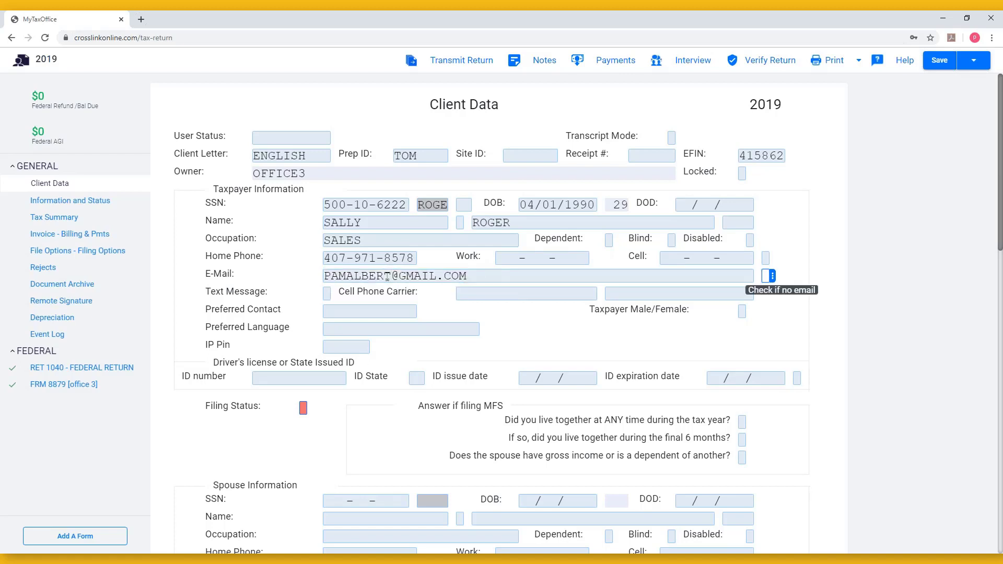
pyautogui.click(327, 293)
pyautogui.click(327, 292)
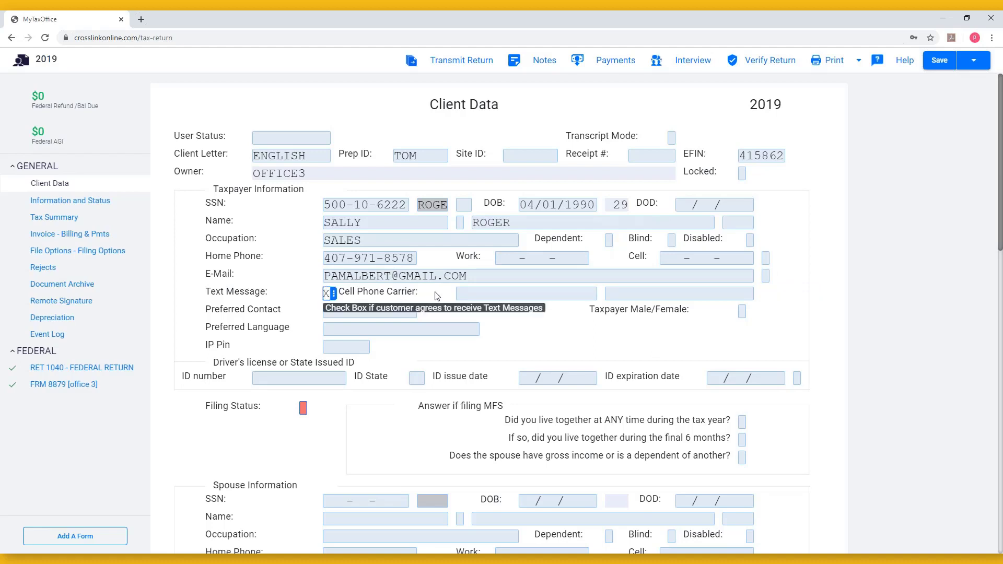
pyautogui.click(479, 294)
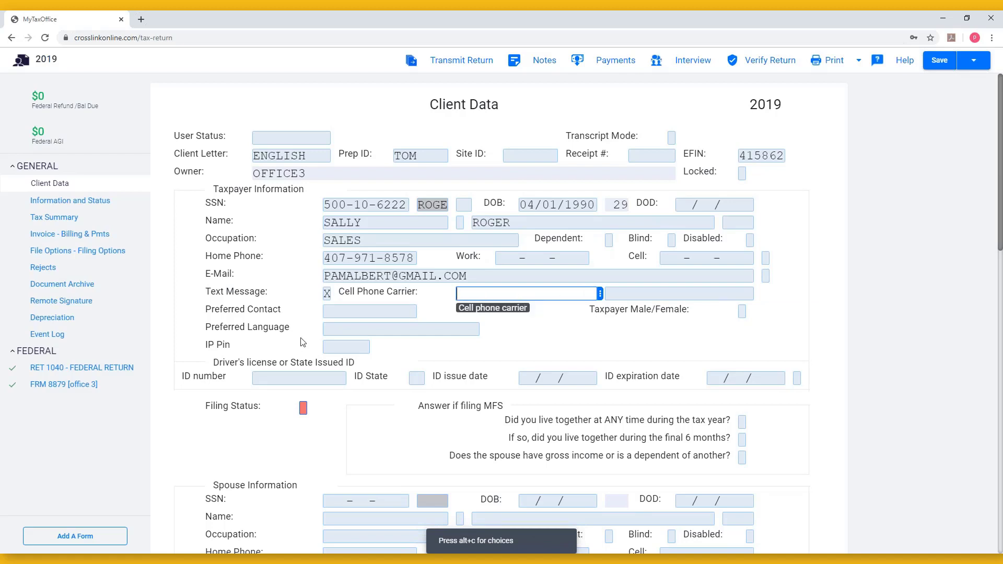
# - Set the filing status to 1 (Single)
pyautogui.click(303, 408)
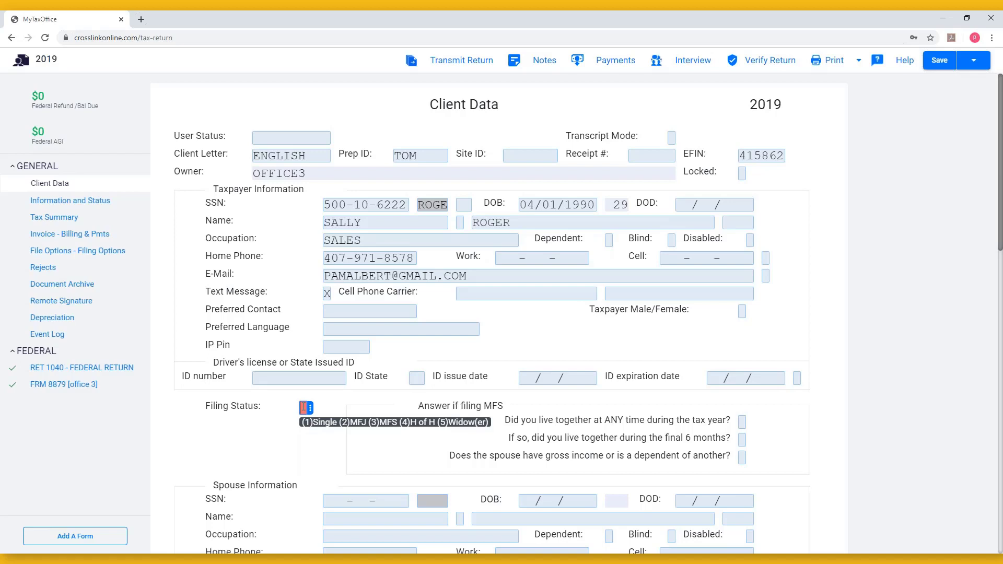
pyautogui.click(549, 205)
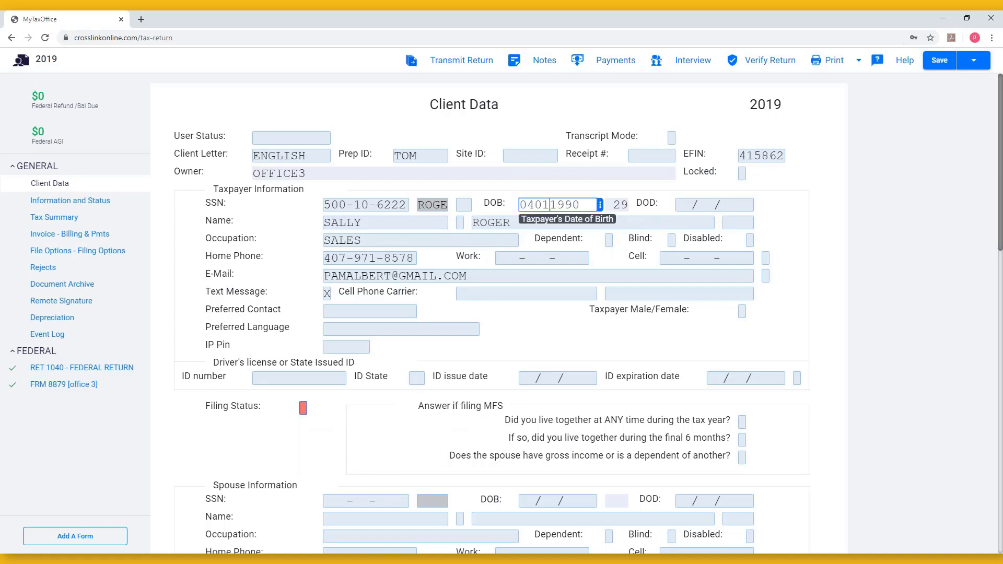
pyautogui.click(631, 224)
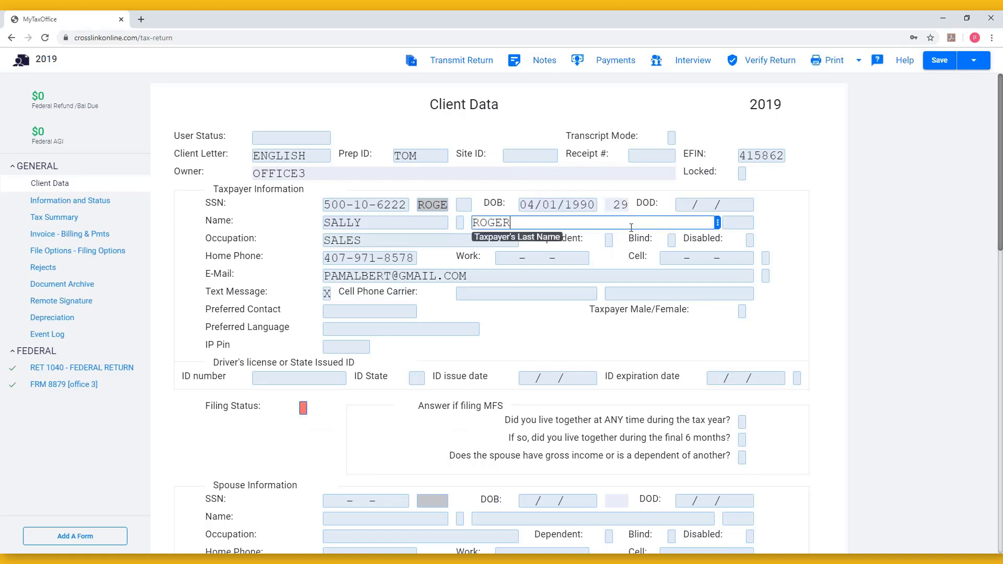
pyautogui.click(609, 298)
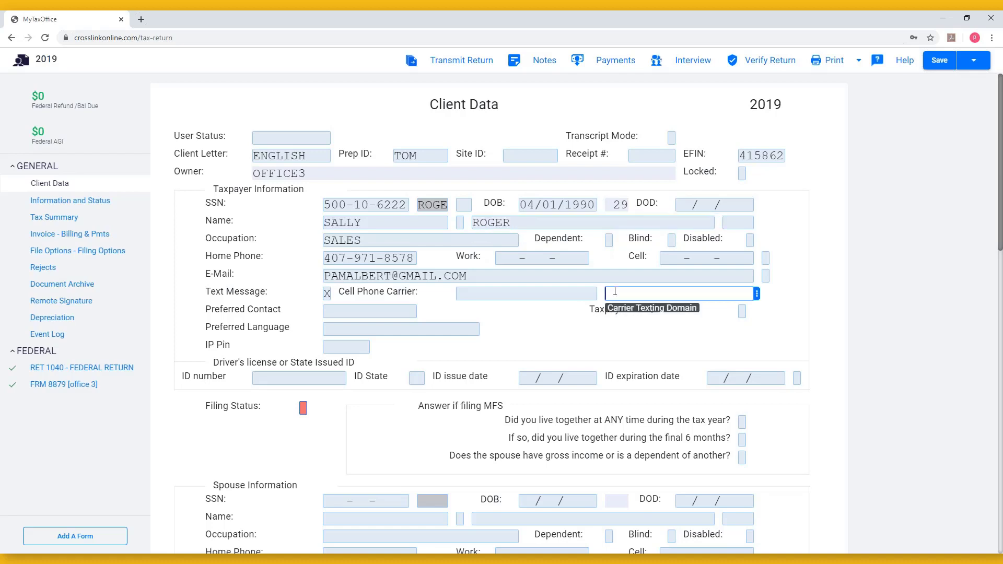
pyautogui.click(567, 377)
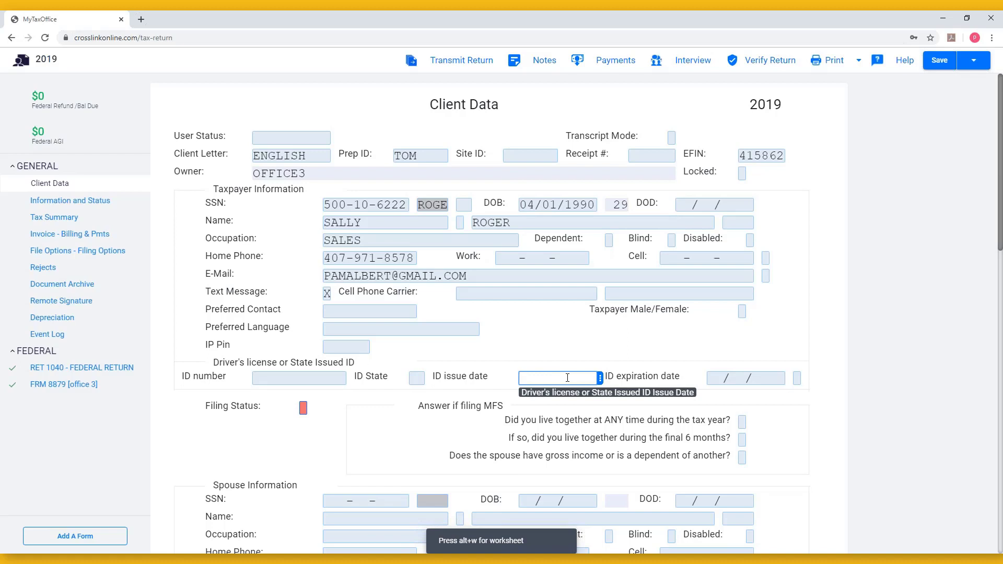
pyautogui.click(303, 408)
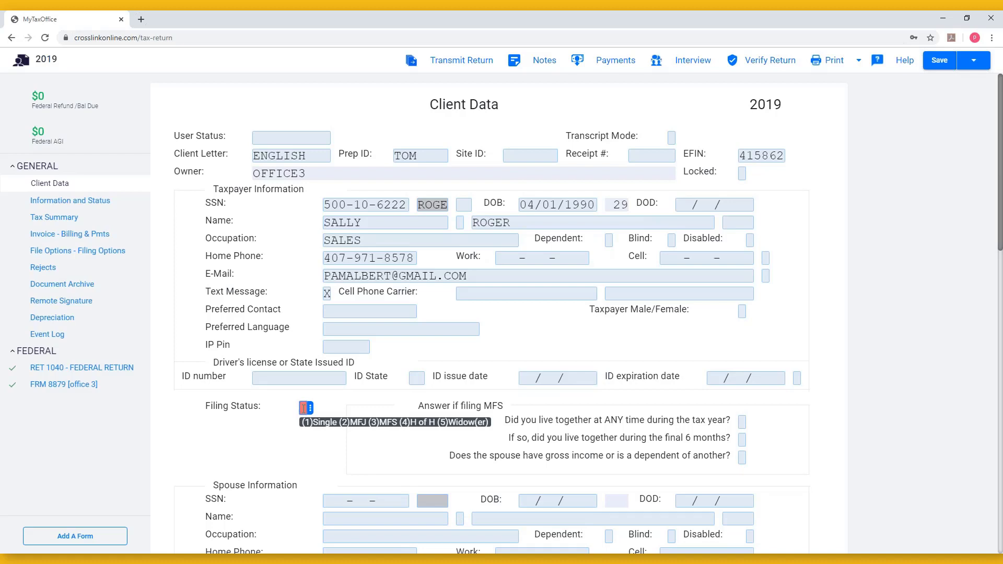
pyautogui.write('1')
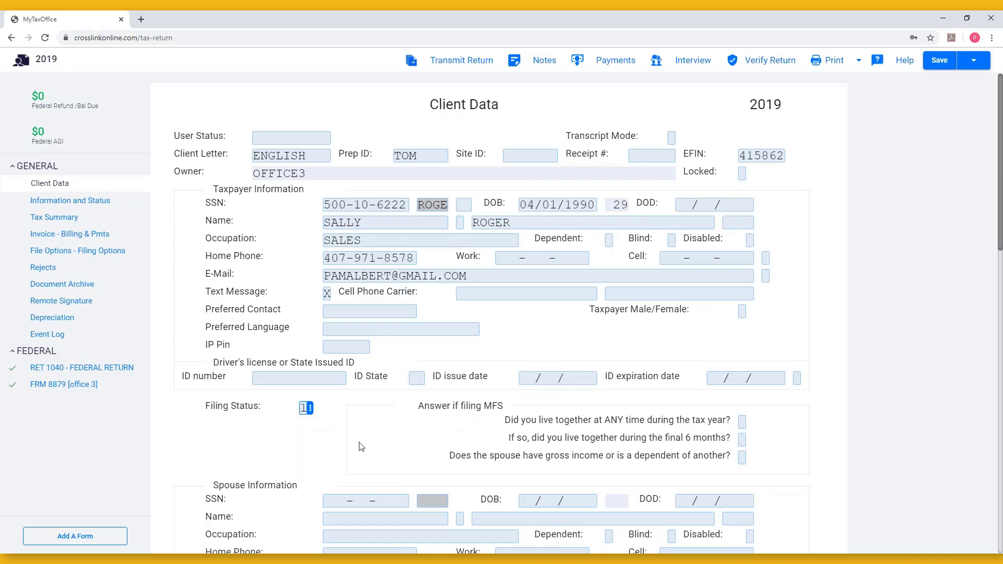
pyautogui.press('Return')
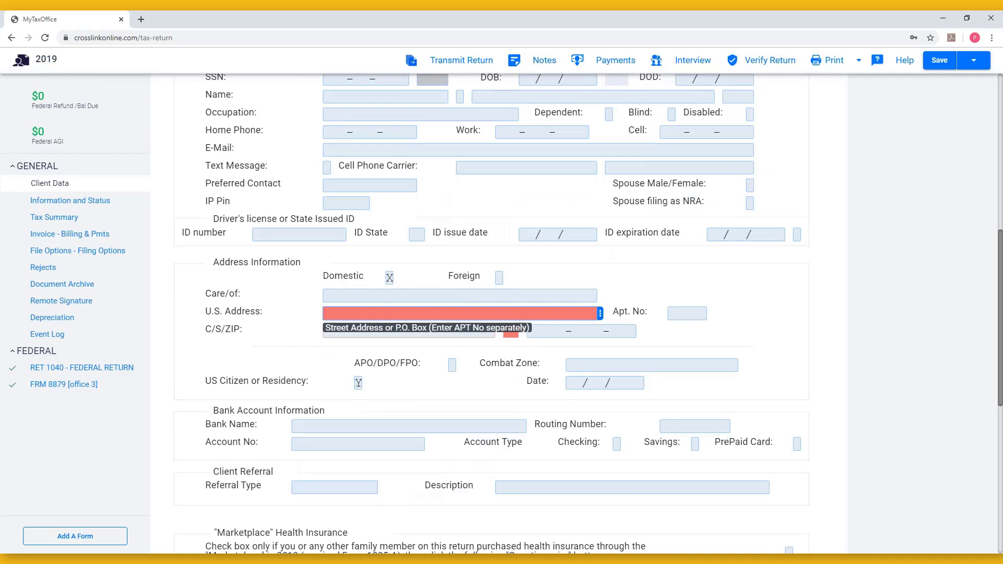
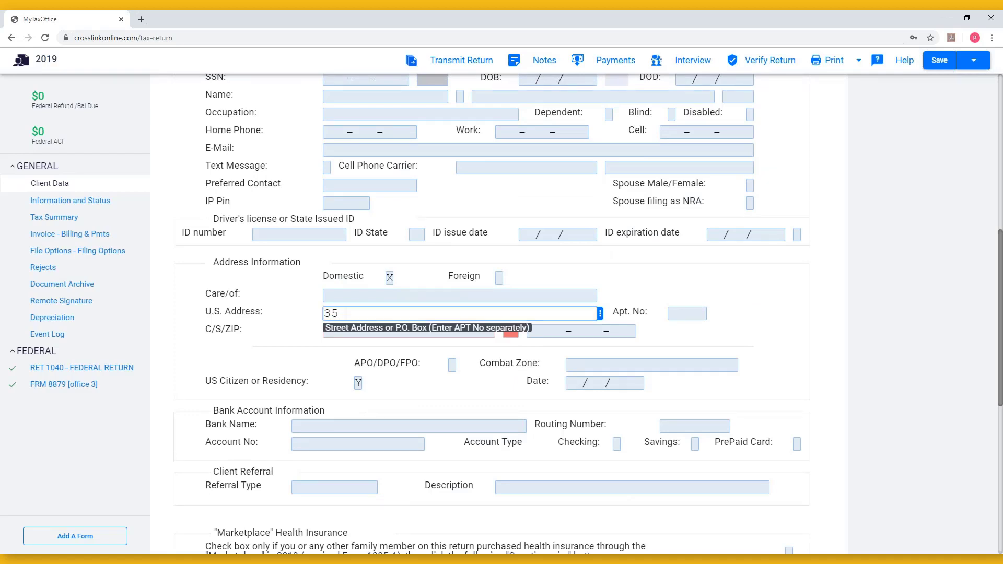
# - Enter the taxpayer's street address, city, state and ZIP, then scroll to Bank Account Information
pyautogui.press('Return')
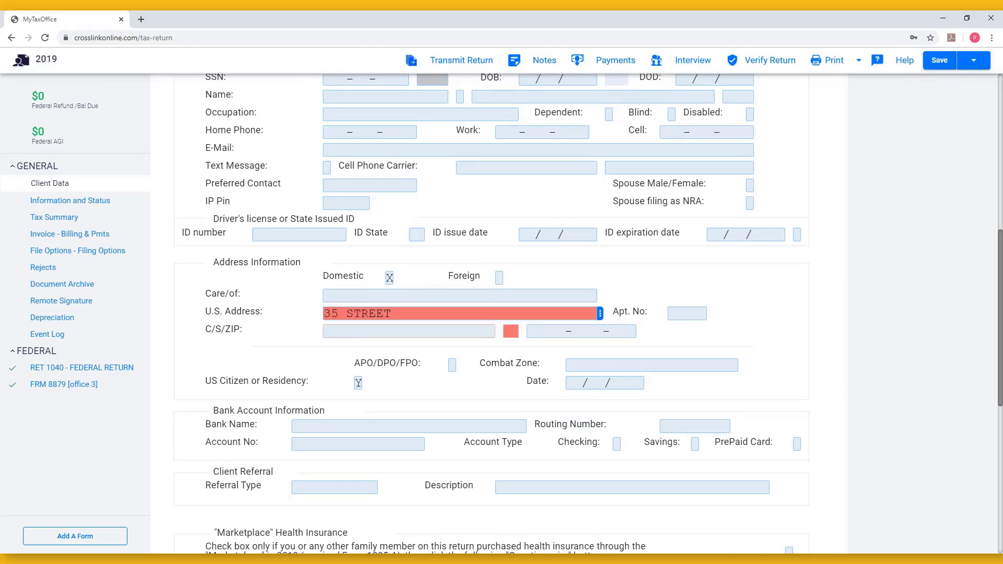
pyautogui.click(400, 329)
pyautogui.write('ORLANDO')
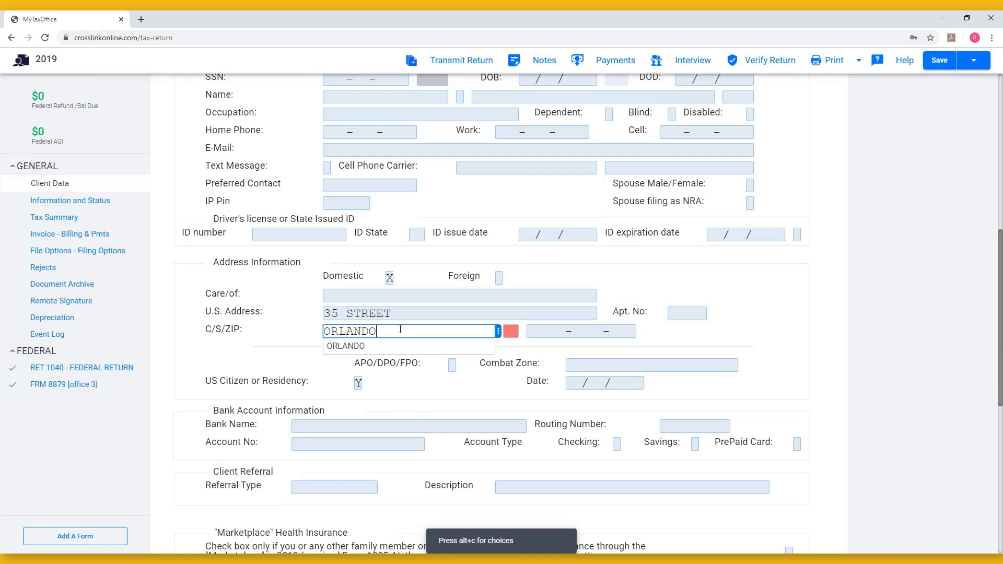
pyautogui.press('Return')
pyautogui.write('FL327650000000')
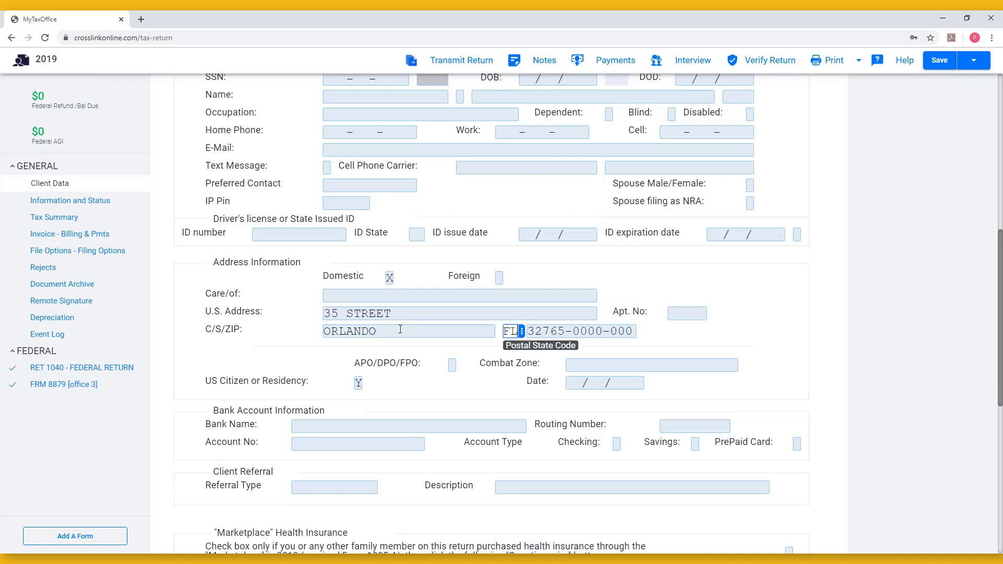
pyautogui.click(690, 342)
pyautogui.scroll(-4, 657, 344)
pyautogui.scroll(-1, 657, 344)
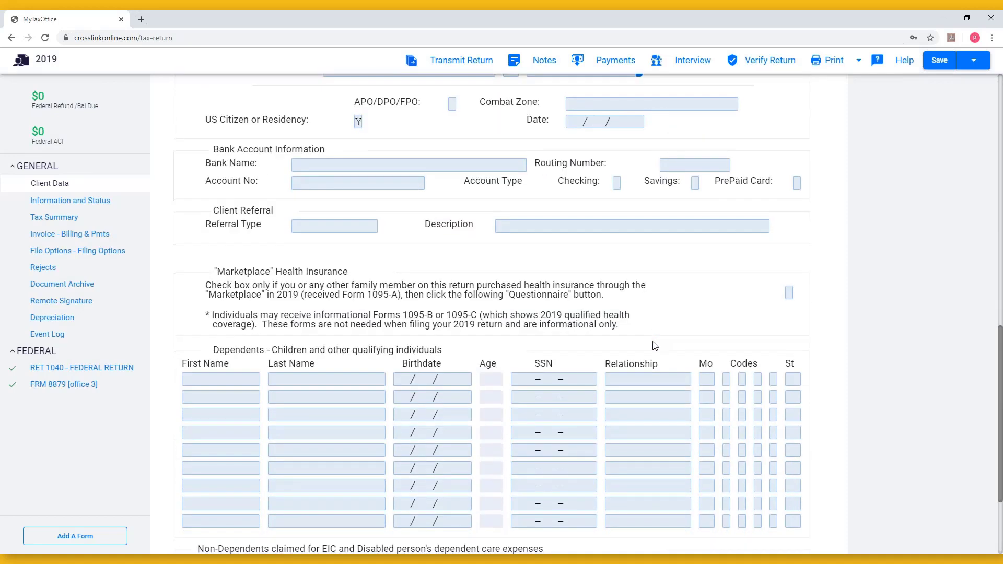
pyautogui.click(340, 166)
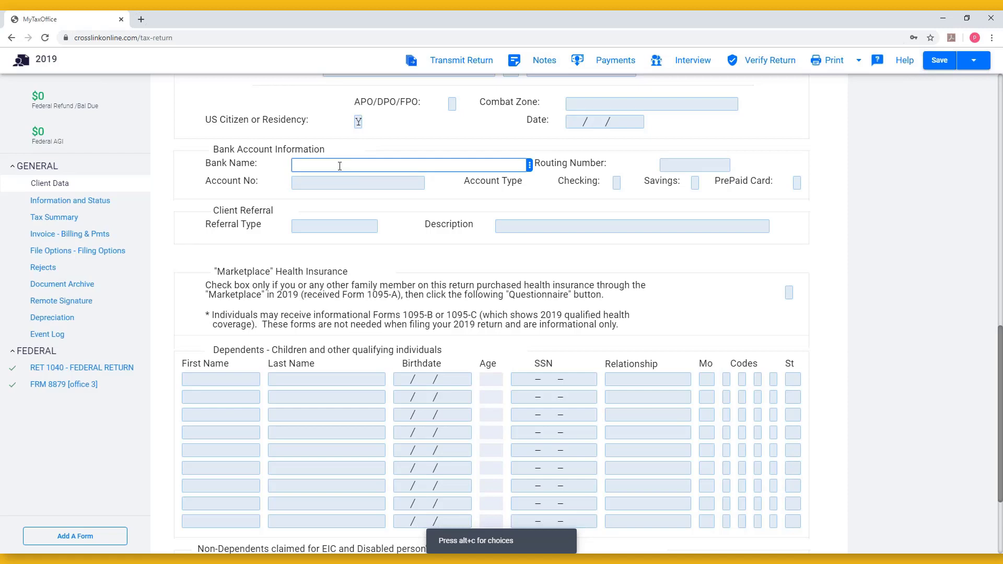
# - Choose saved bank CHASE (routing 026009593), enter the client's account number, and mark it Checking
pyautogui.hotkey('alt', 'c')
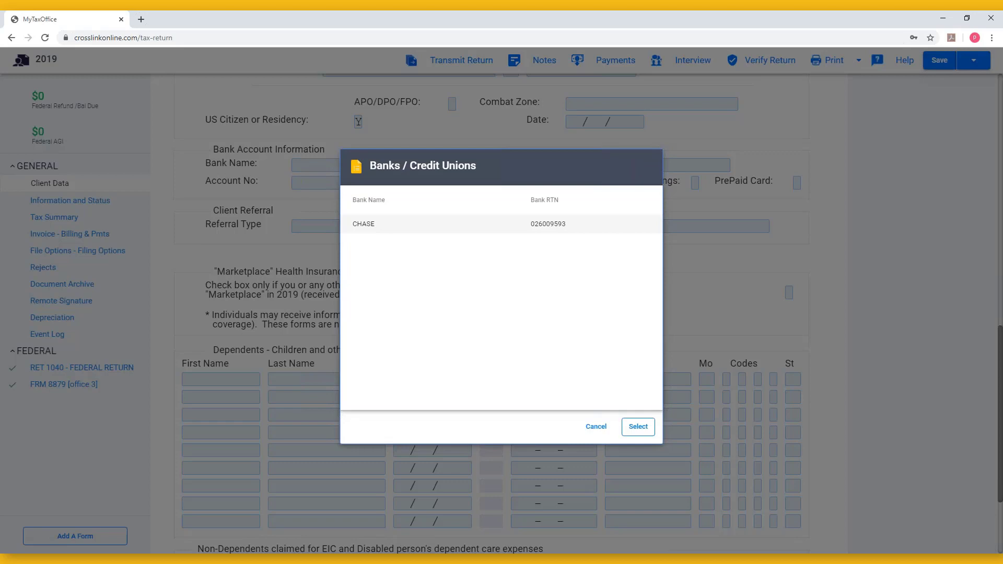
pyautogui.click(652, 433)
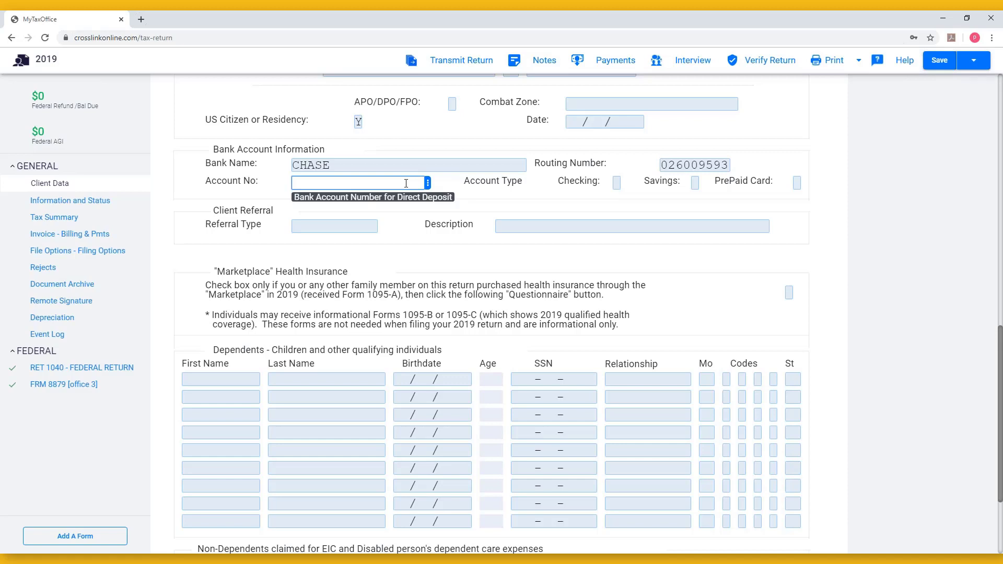
pyautogui.write('12222222222')
pyautogui.press('Tab')
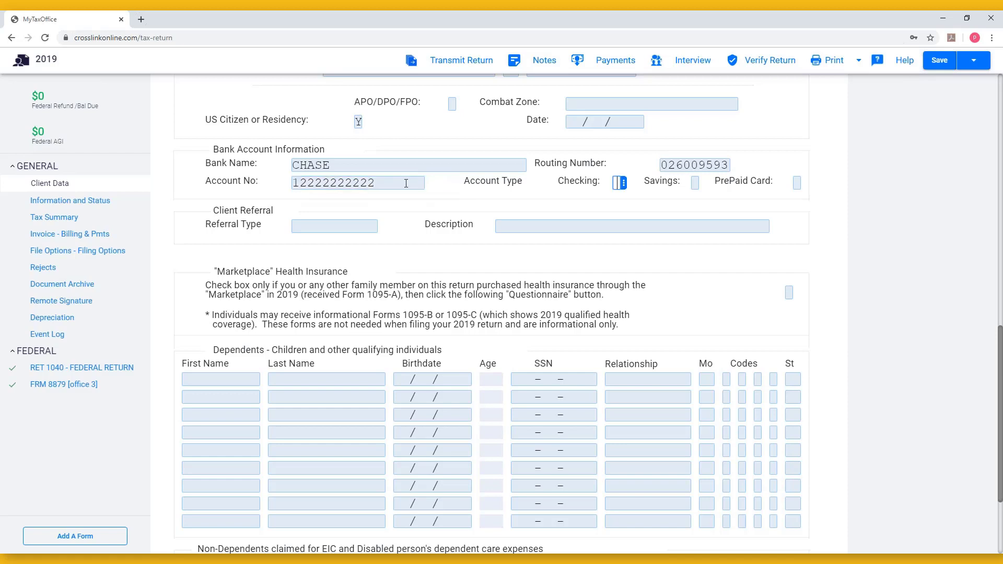
pyautogui.write('x')
pyautogui.press('Tab')
pyautogui.scroll(-3, 405, 182)
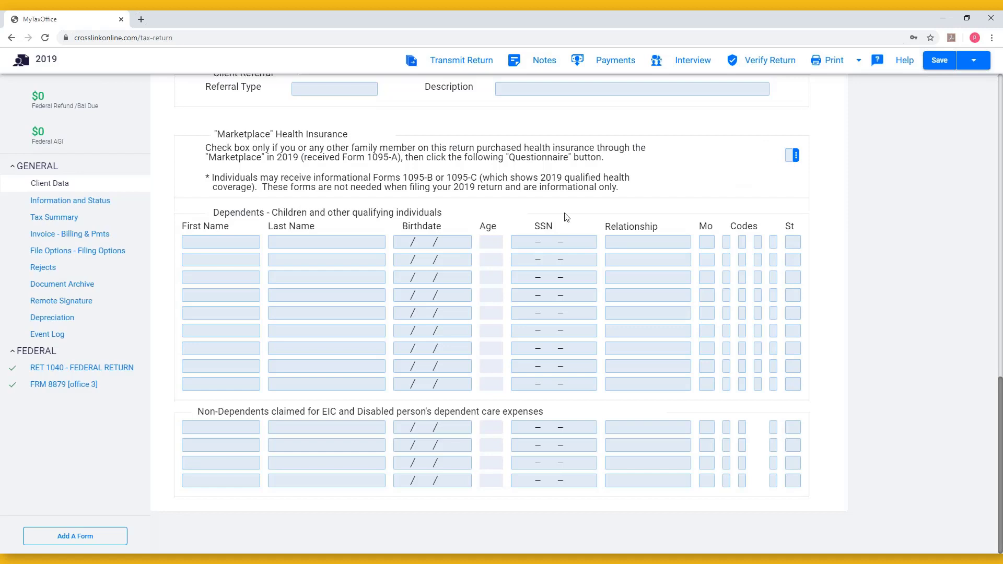
pyautogui.click(232, 245)
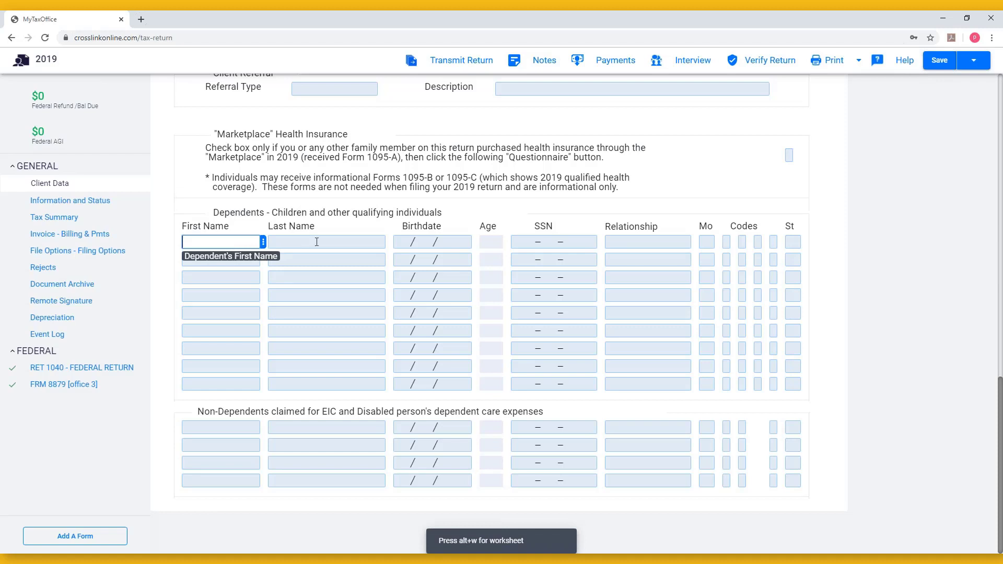
pyautogui.click(708, 242)
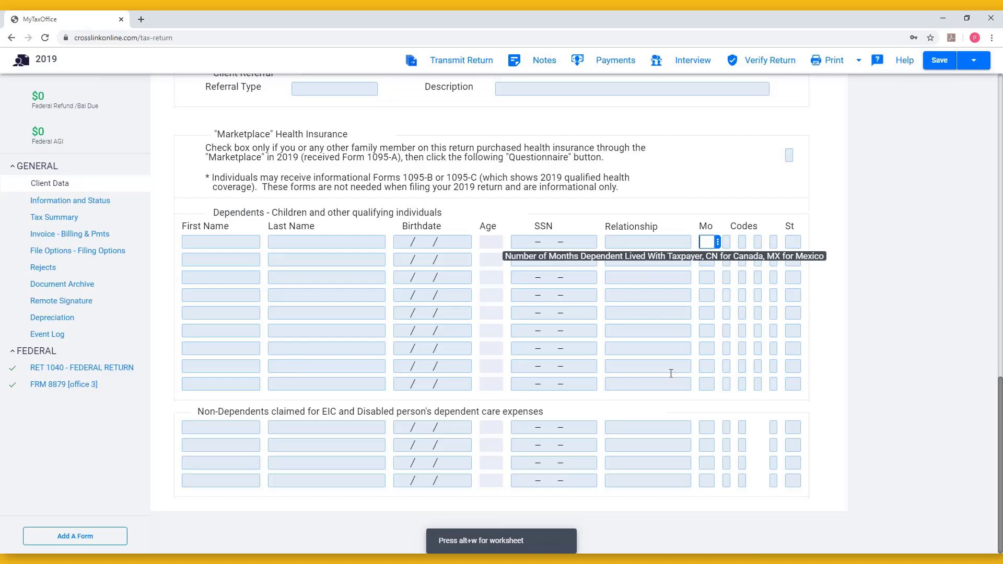
pyautogui.scroll(15, 690, 407)
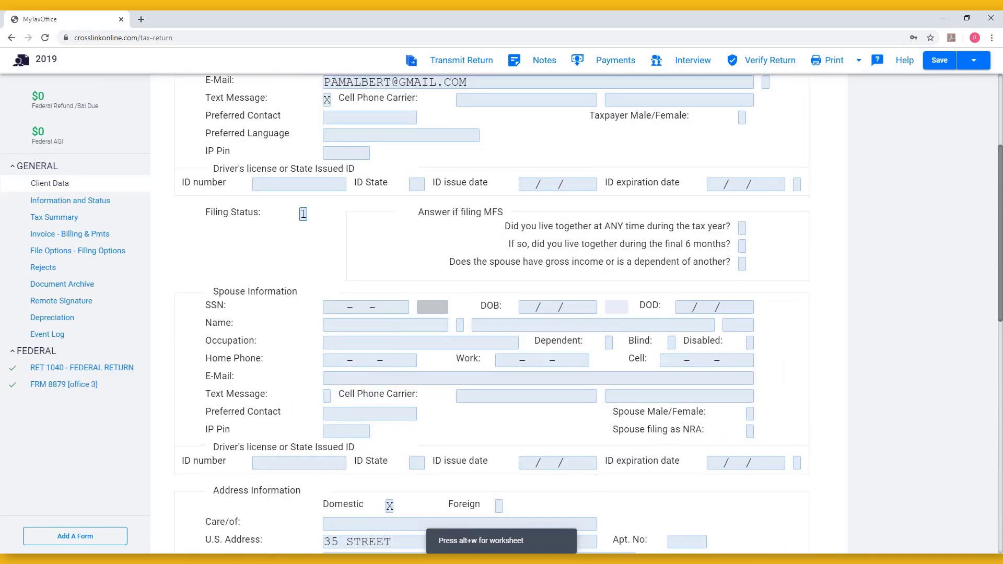
pyautogui.scroll(4, 695, 407)
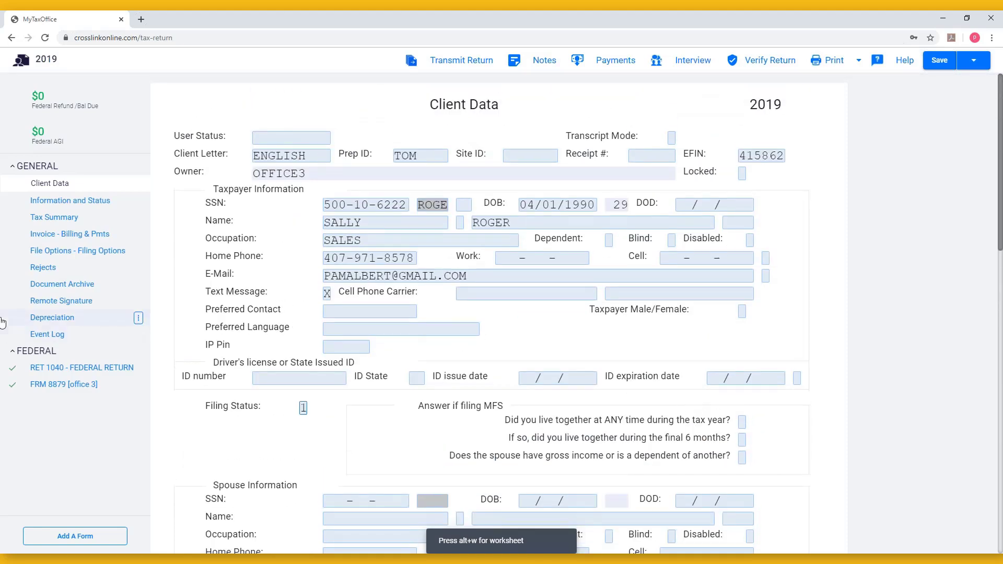
# - Add Federal form FRM W-2 from All Forms & Schedules to the return
pyautogui.click(103, 545)
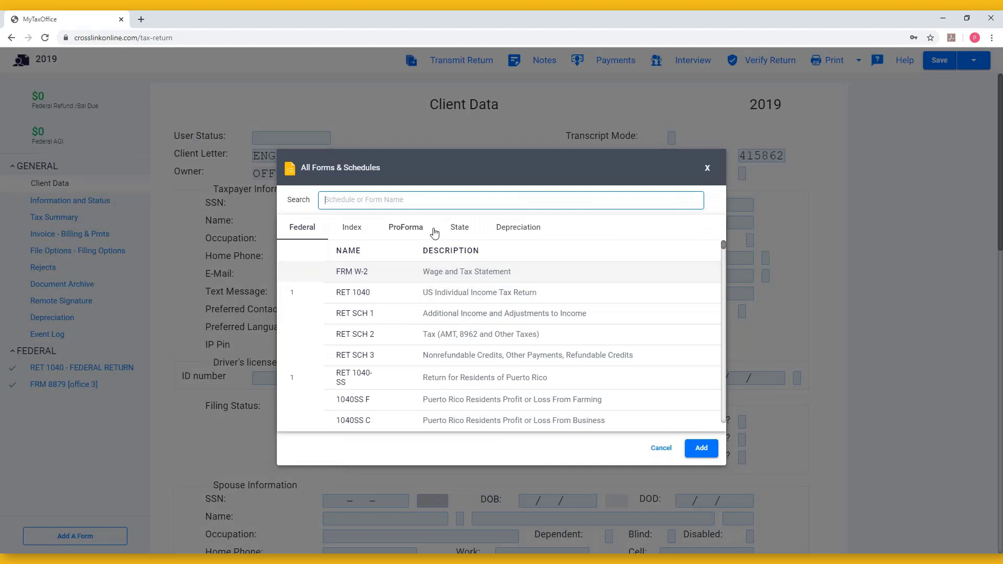
pyautogui.write('SC')
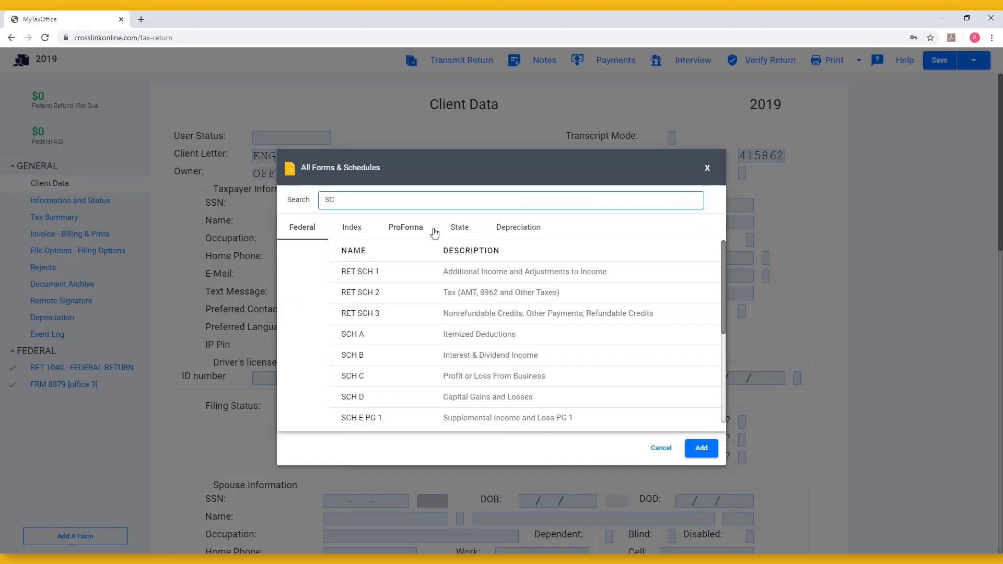
pyautogui.write('H')
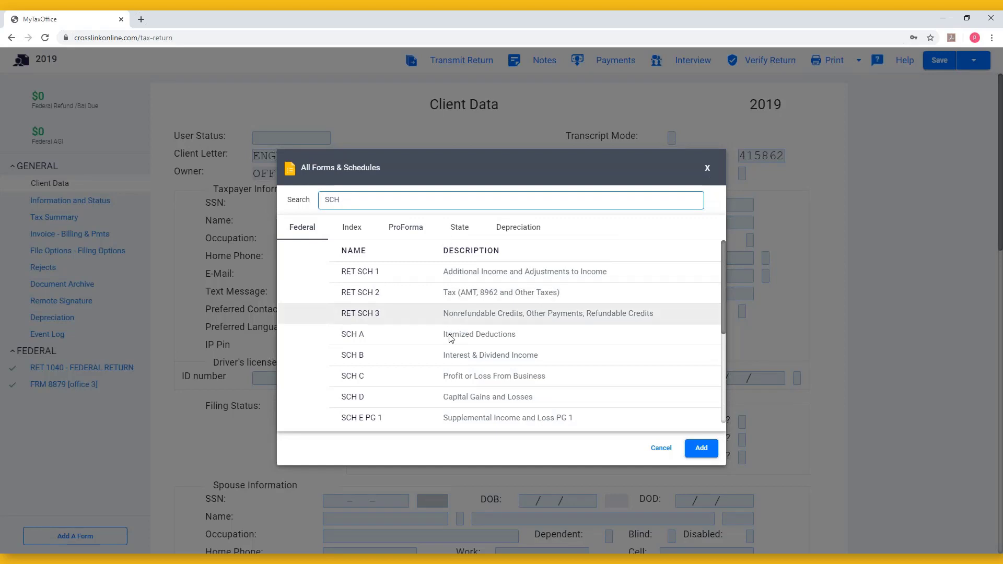
pyautogui.scroll(-5, 447, 308)
pyautogui.scroll(2, 442, 380)
pyautogui.press('BackSpace')
pyautogui.press('BackSpace')
pyautogui.press('BackSpace')
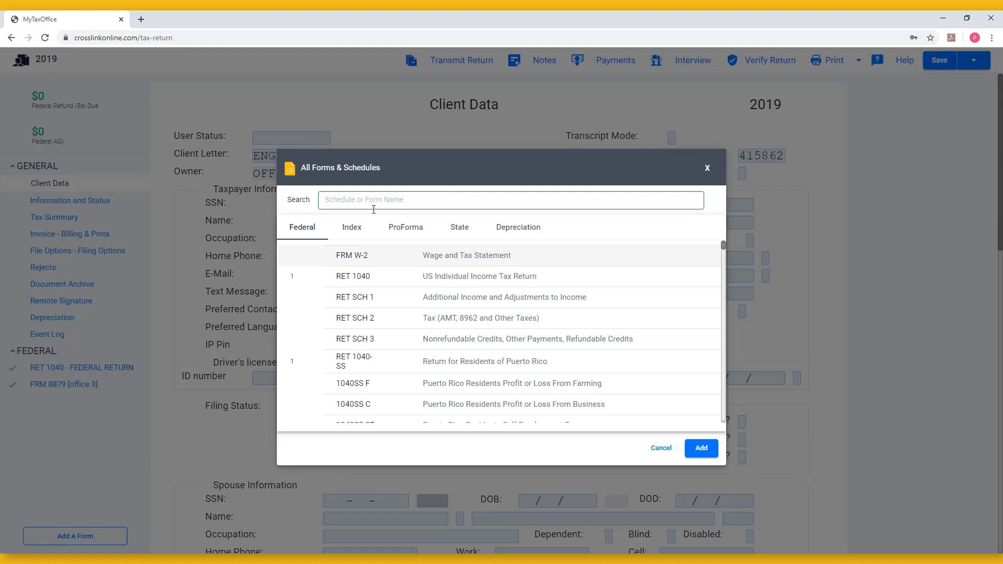
pyautogui.click(462, 255)
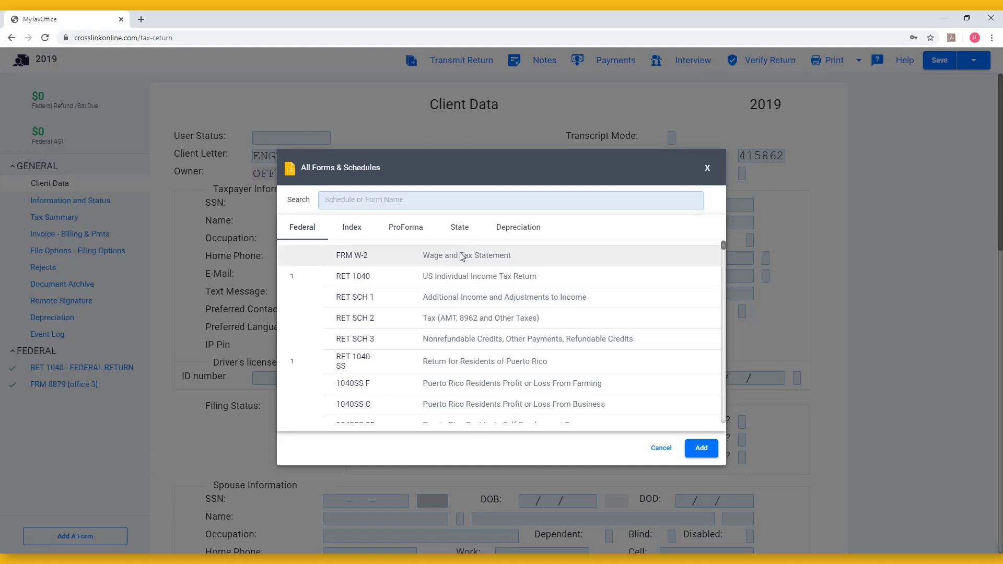
pyautogui.click(700, 448)
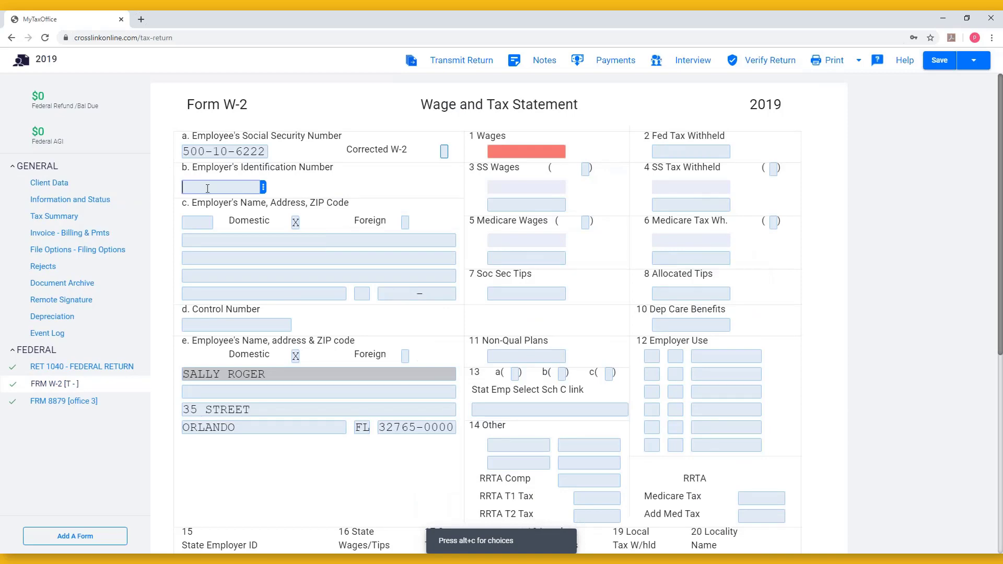
# - Fill the W-2 with employer MARVEL INC, wages 50000, federal withholding 6000, and the box 3 checkbox marked
pyautogui.hotkey('alt', 'c')
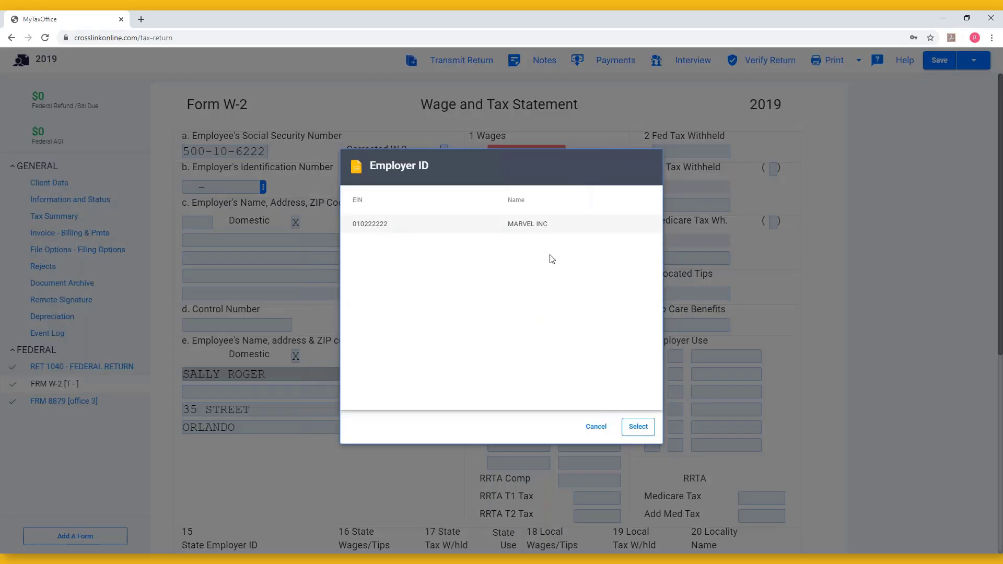
pyautogui.click(638, 427)
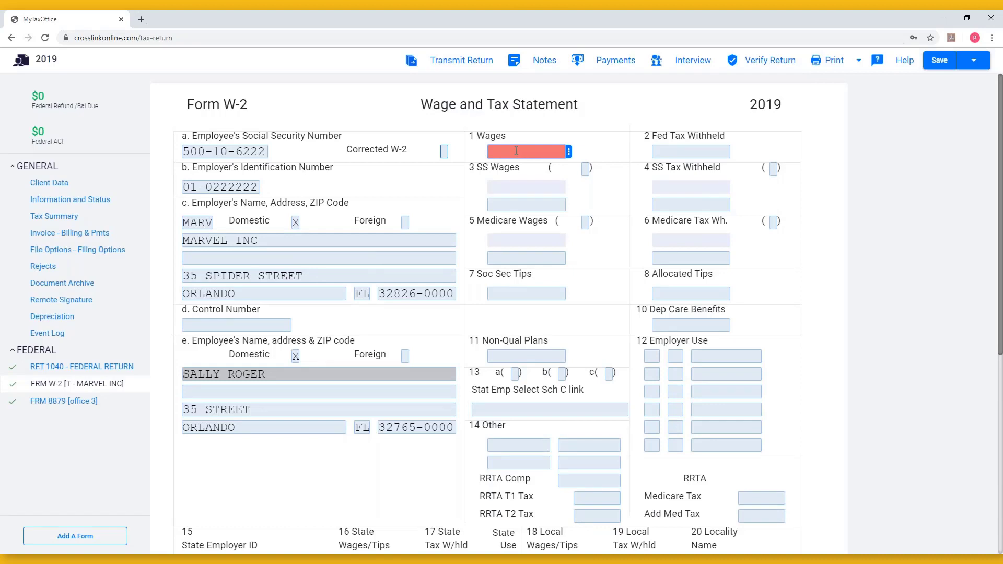
pyautogui.write('50000')
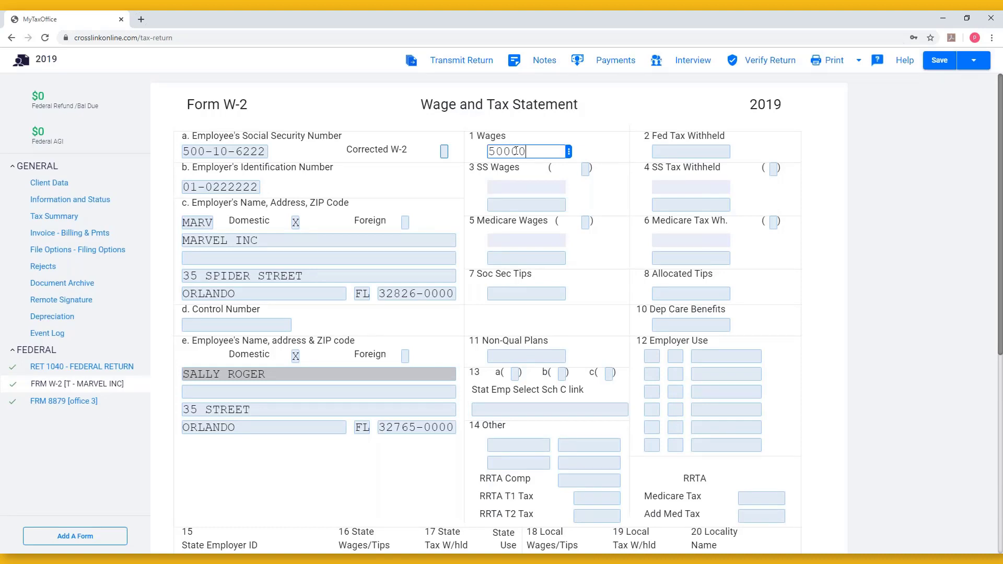
pyautogui.press('Tab')
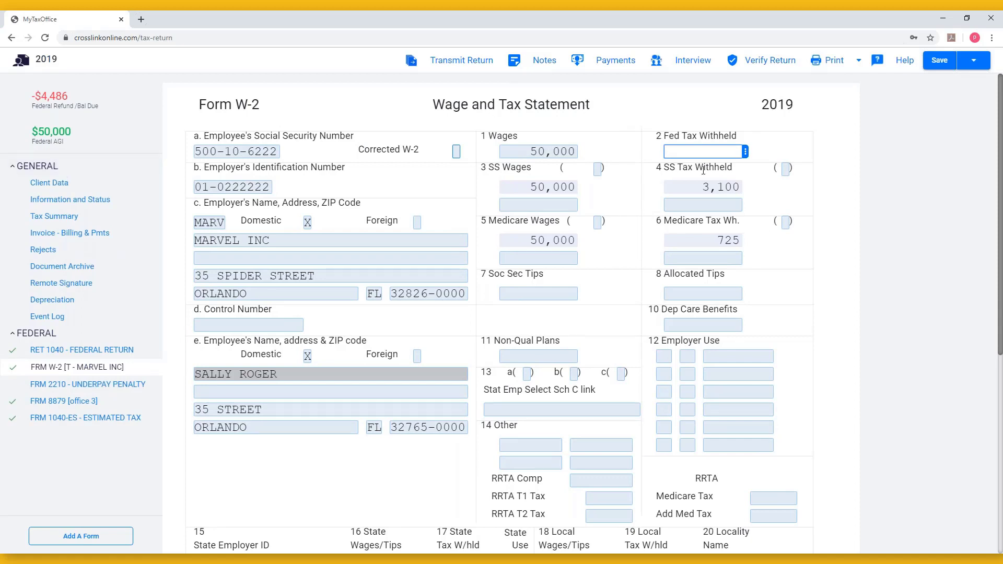
pyautogui.write('6000')
pyautogui.press('Tab')
pyautogui.press('Tab')
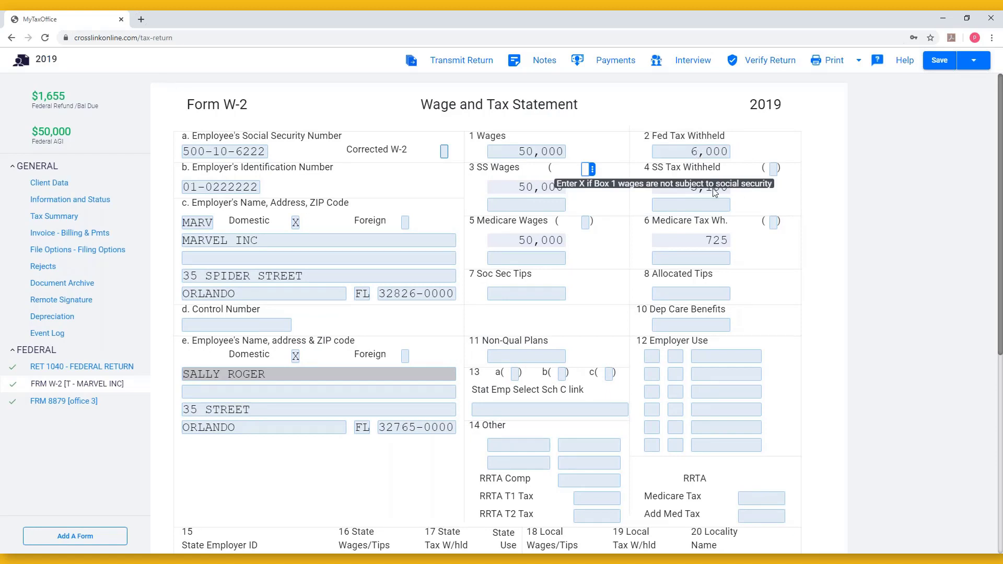
pyautogui.write('x')
pyautogui.click(692, 208)
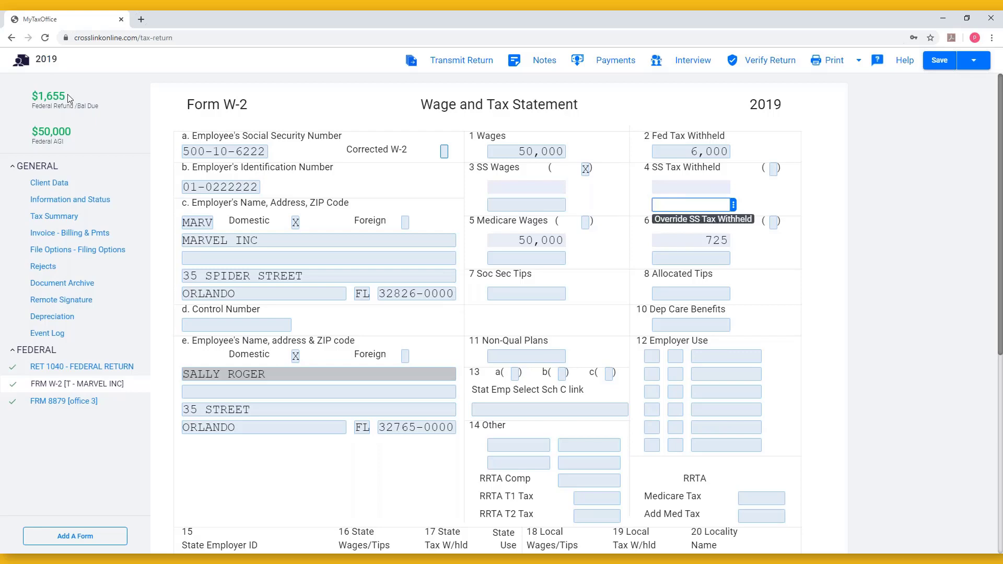
pyautogui.scroll(-2, 838, 374)
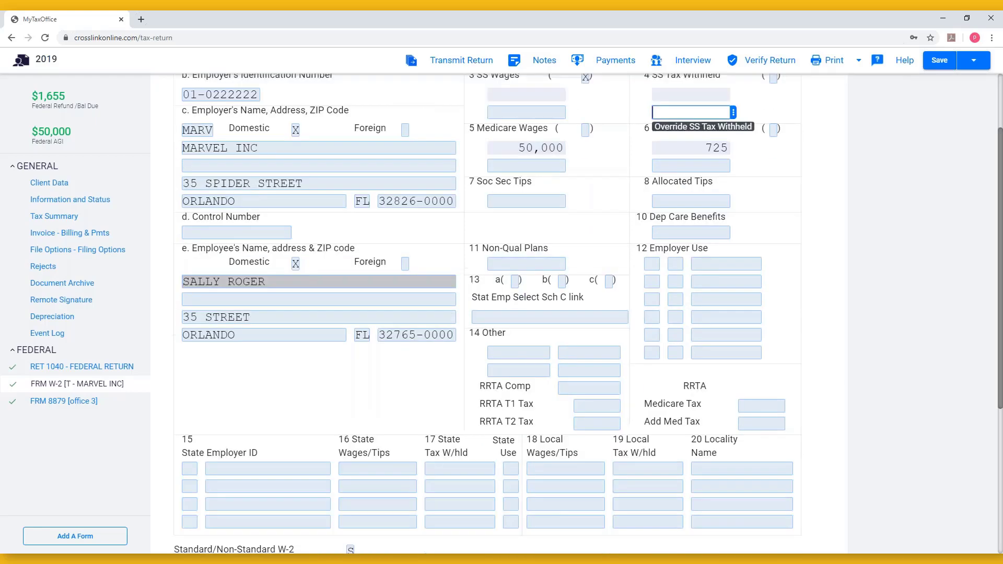
pyautogui.scroll(-5, 390, 368)
pyautogui.scroll(7, 390, 367)
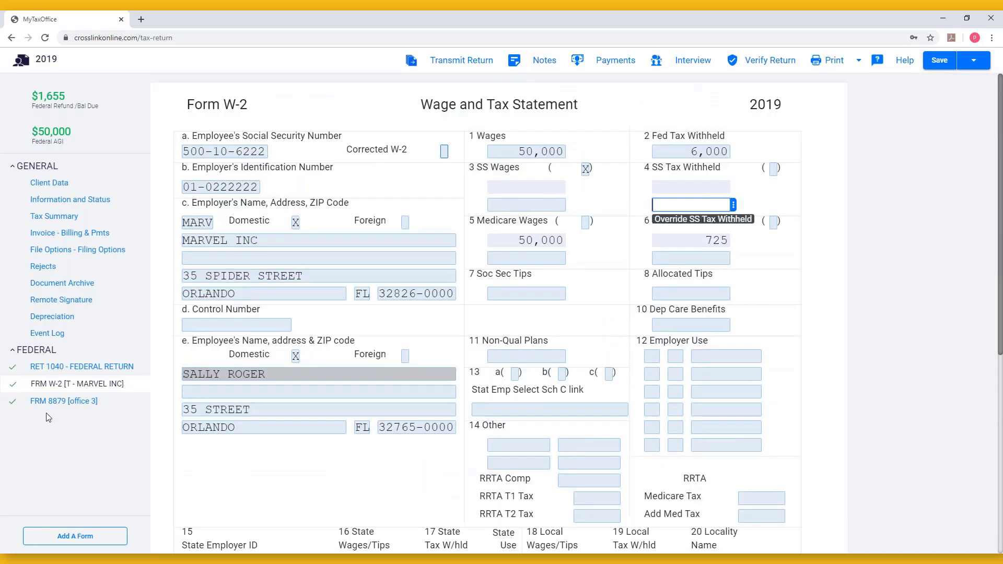
# - On Form 8879, set the refund type to 2 (direct deposit) and acknowledge the fee notice
pyautogui.click(53, 402)
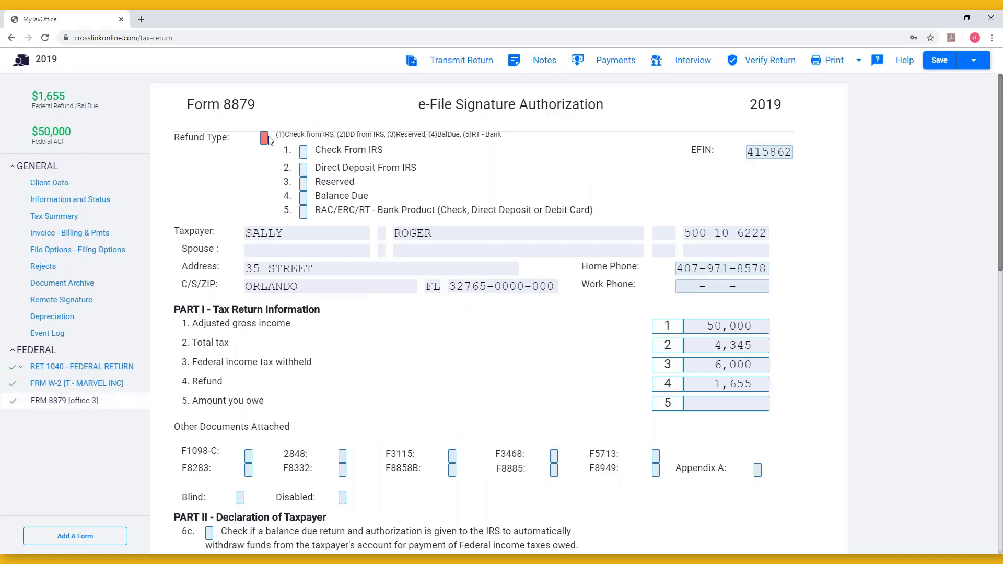
pyautogui.click(266, 138)
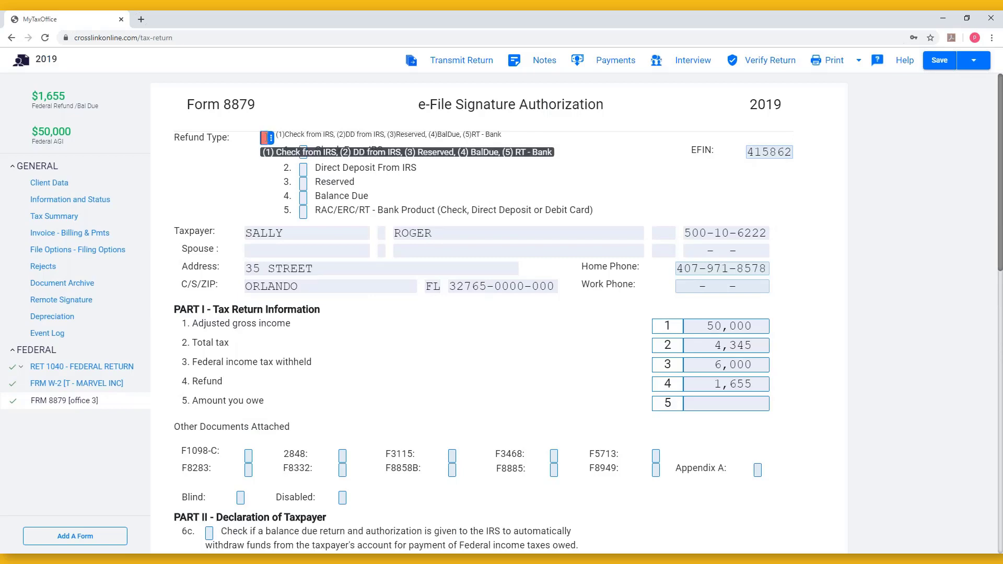
pyautogui.write('2')
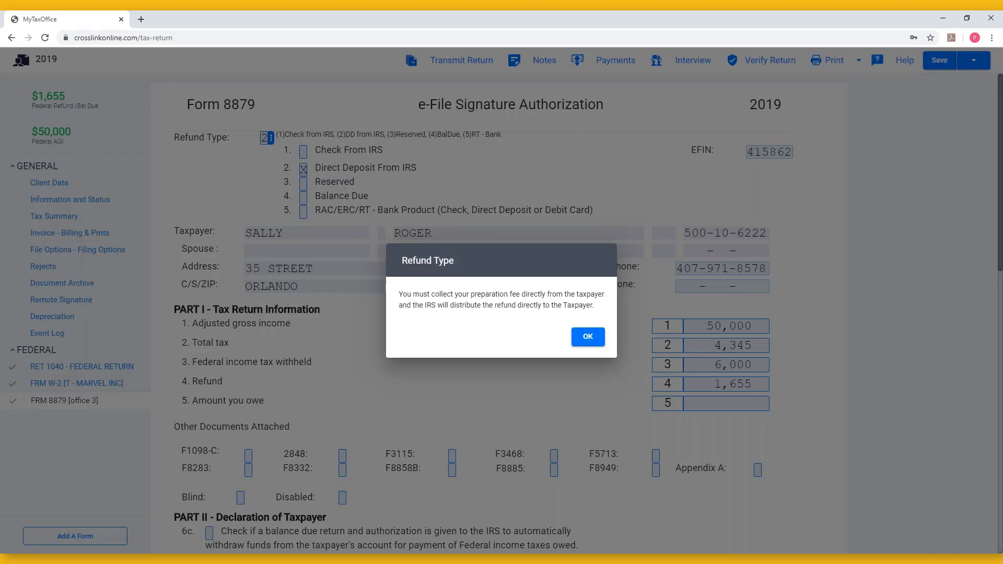
pyautogui.click(588, 339)
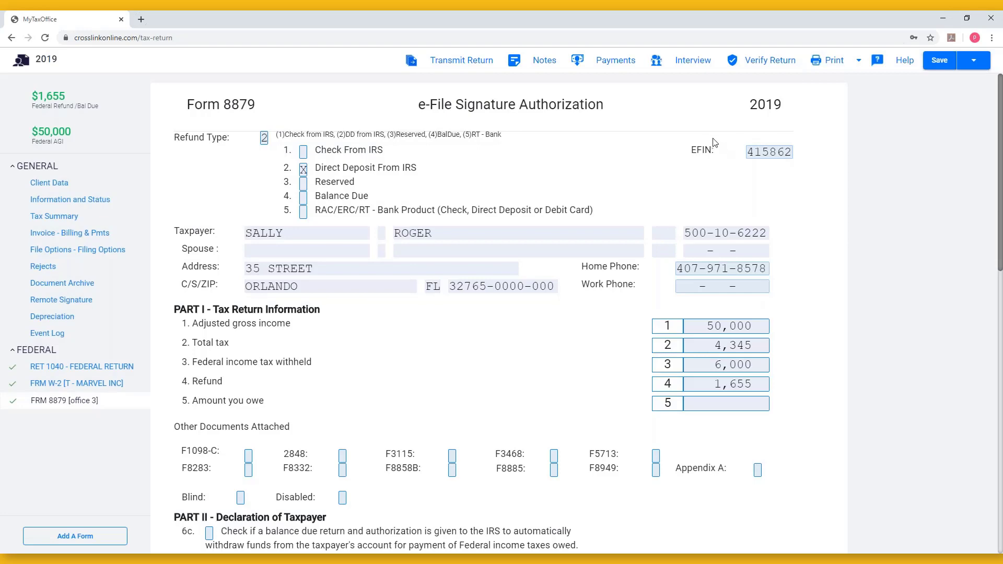
# - Enter the taxpayer's self-select PIN on Form 8879
pyautogui.moveTo(799, 137); pyautogui.dragTo(807, 166)
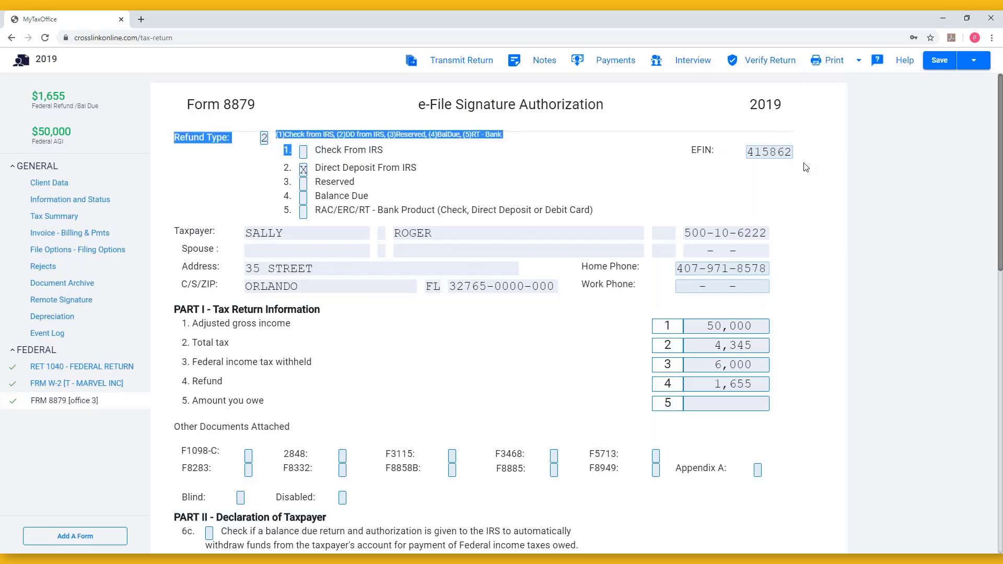
pyautogui.click(612, 392)
pyautogui.scroll(-9, 612, 392)
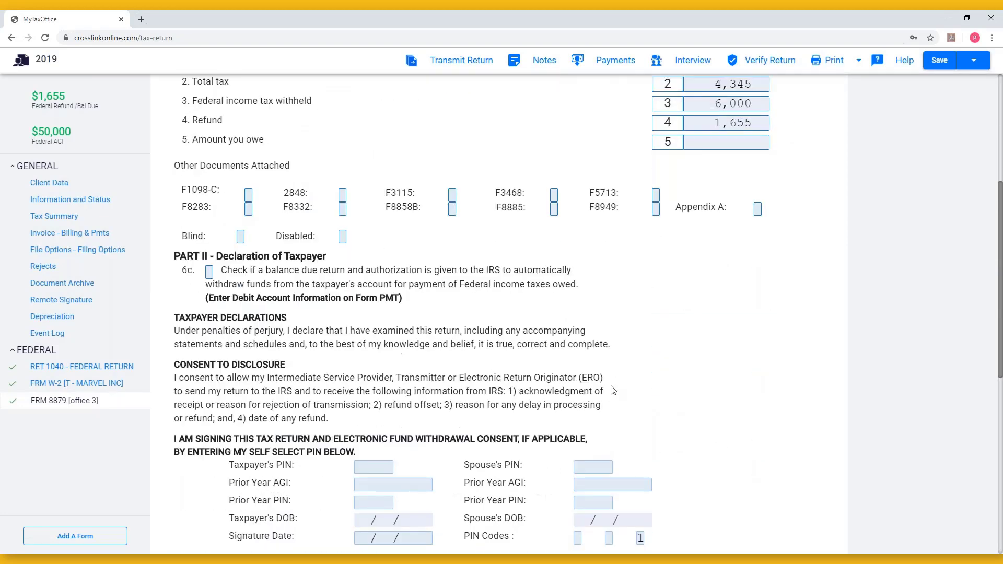
pyautogui.scroll(-3, 612, 394)
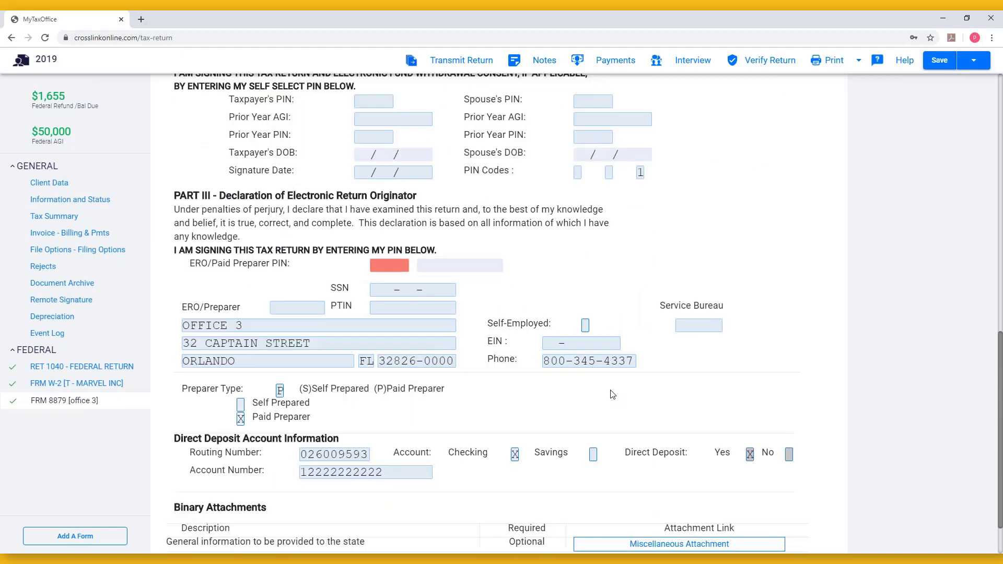
pyautogui.scroll(1, 394, 199)
pyautogui.click(376, 150)
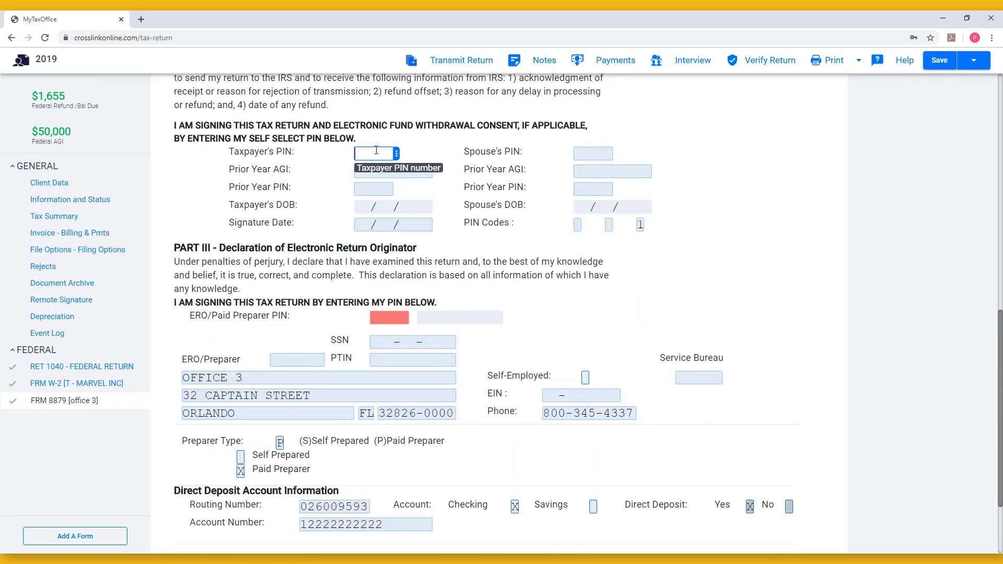
# - Fill in the ERO/paid preparer section from the saved preparer list
pyautogui.click(280, 359)
pyautogui.scroll(-2, 400, 355)
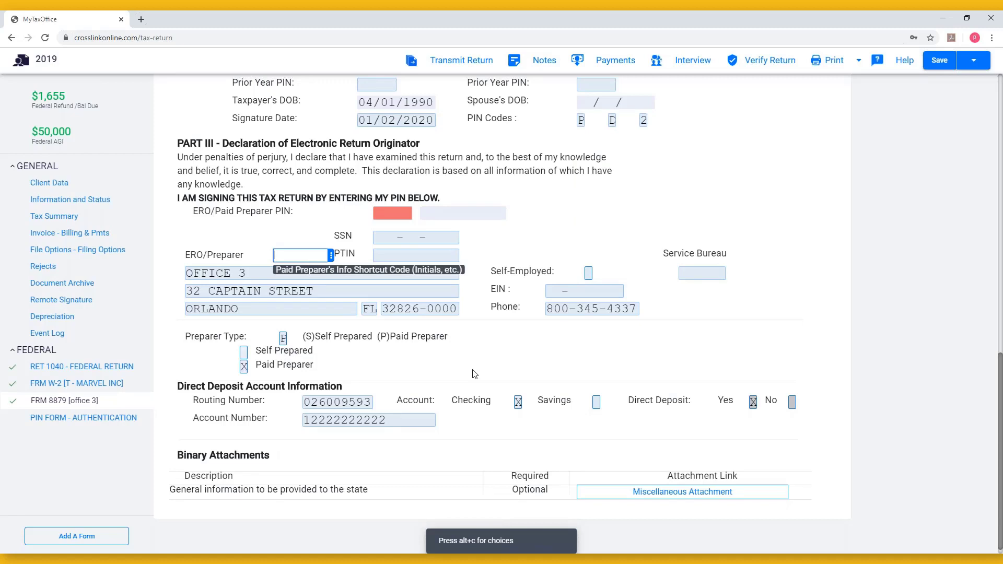
pyautogui.hotkey('alt', 'c')
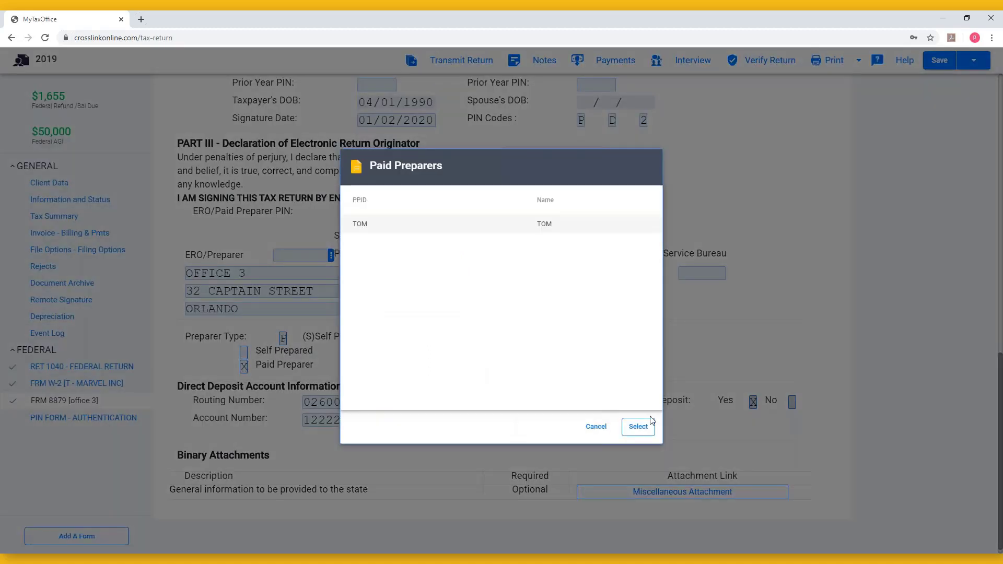
pyautogui.click(646, 427)
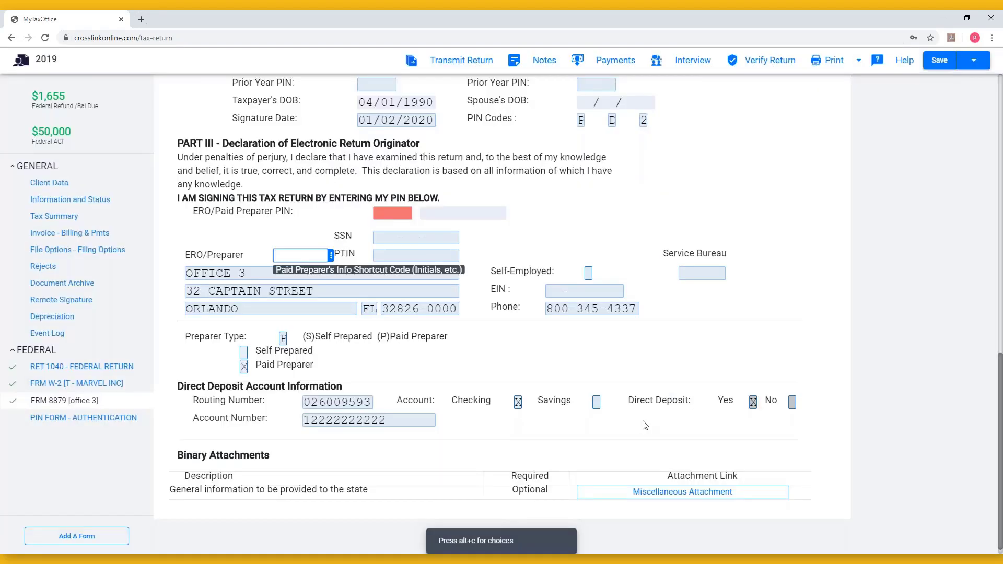
pyautogui.click(564, 241)
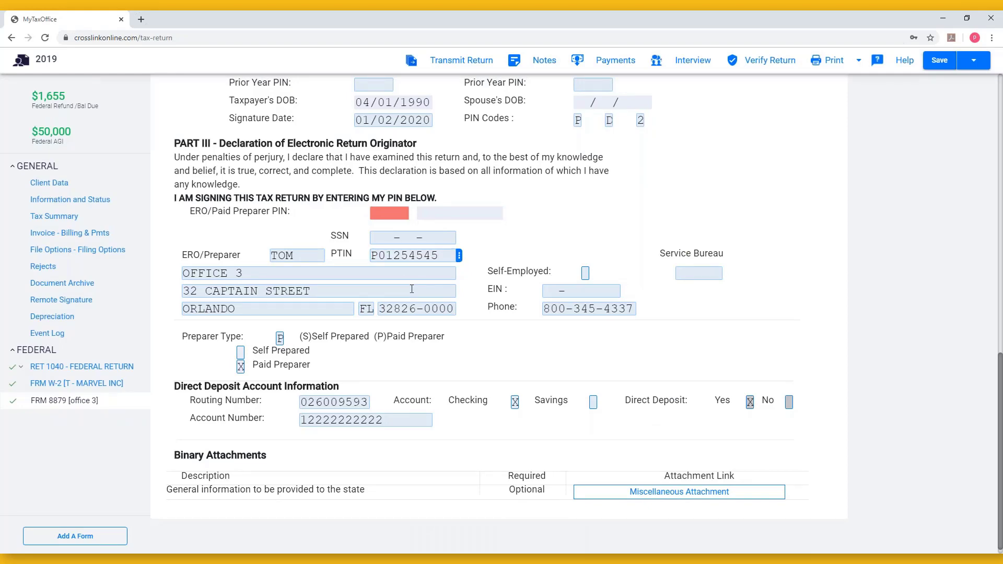
pyautogui.scroll(10, 411, 289)
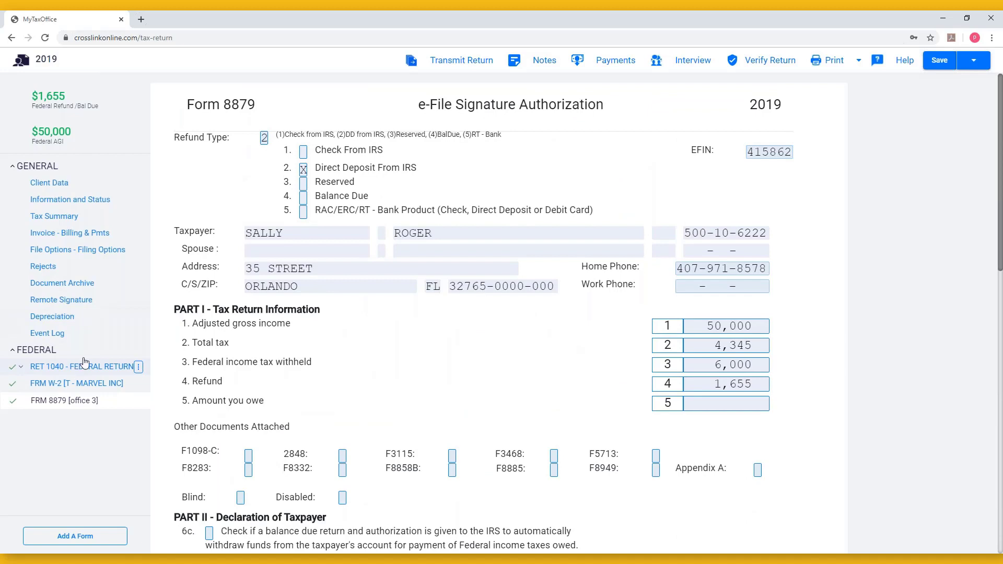
pyautogui.click(63, 232)
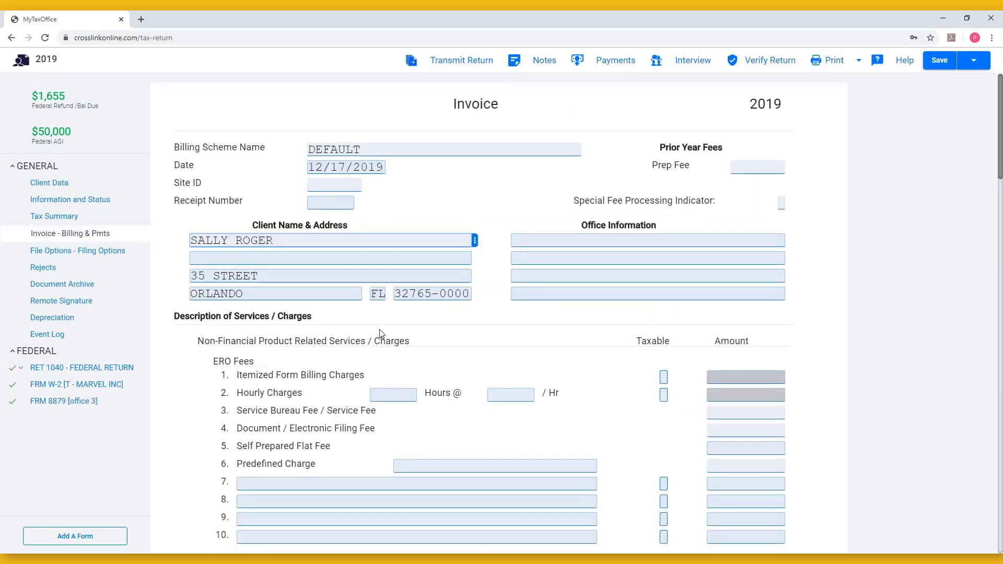
# - Add a 200.00 charge described as PREP FEE on invoice row 7
pyautogui.scroll(-2, 379, 333)
pyautogui.scroll(-1, 379, 333)
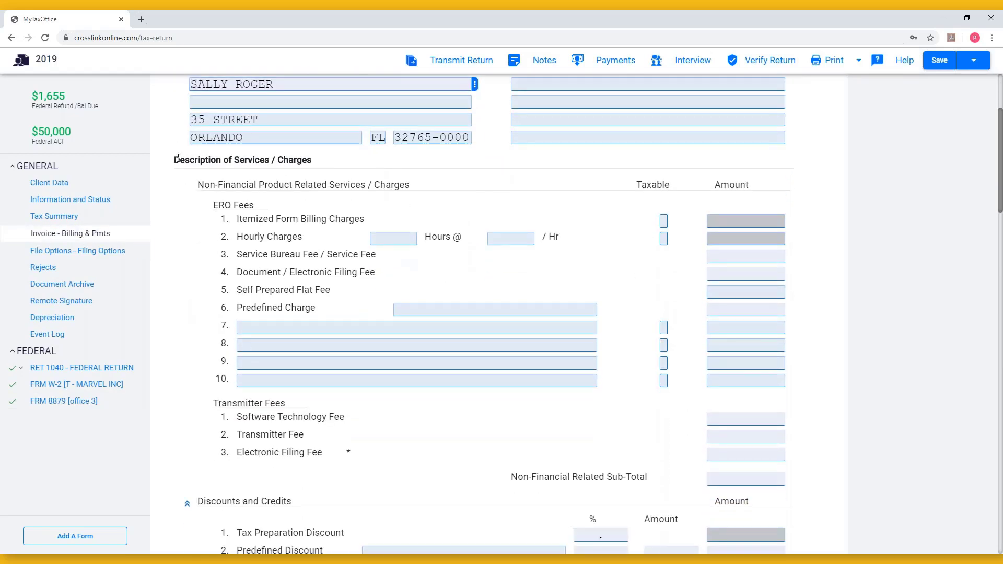
pyautogui.moveTo(175, 160); pyautogui.dragTo(336, 168)
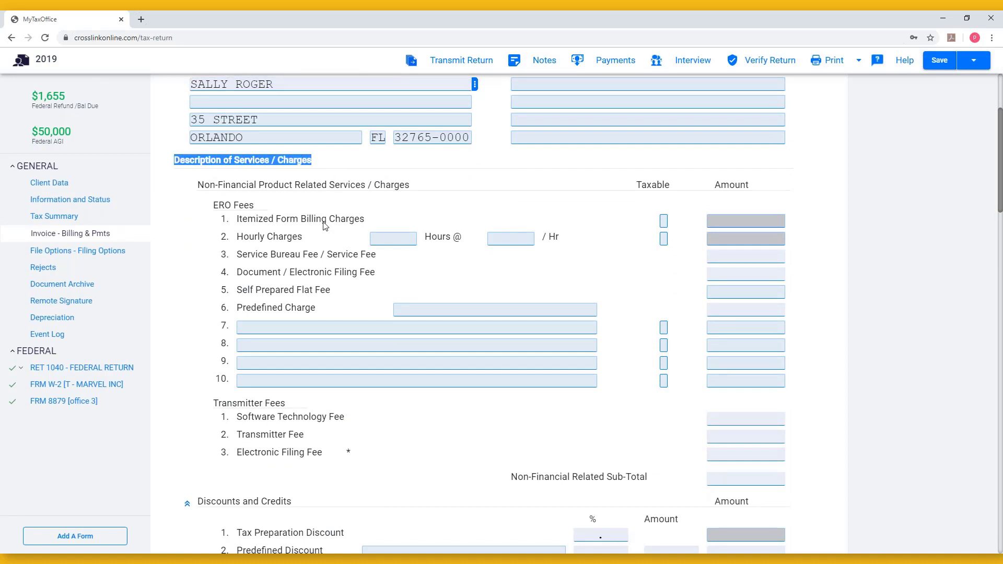
pyautogui.click(272, 330)
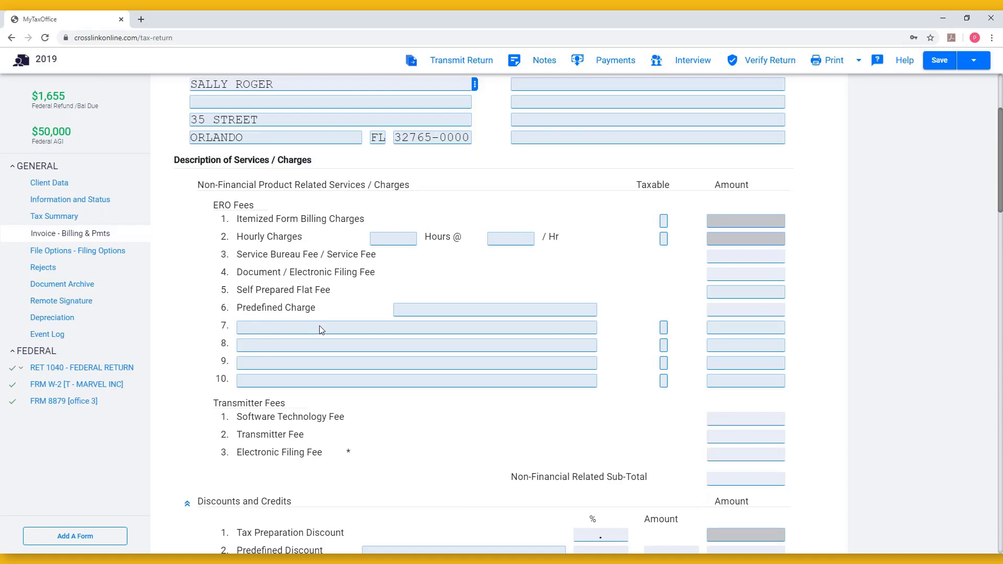
pyautogui.click(732, 327)
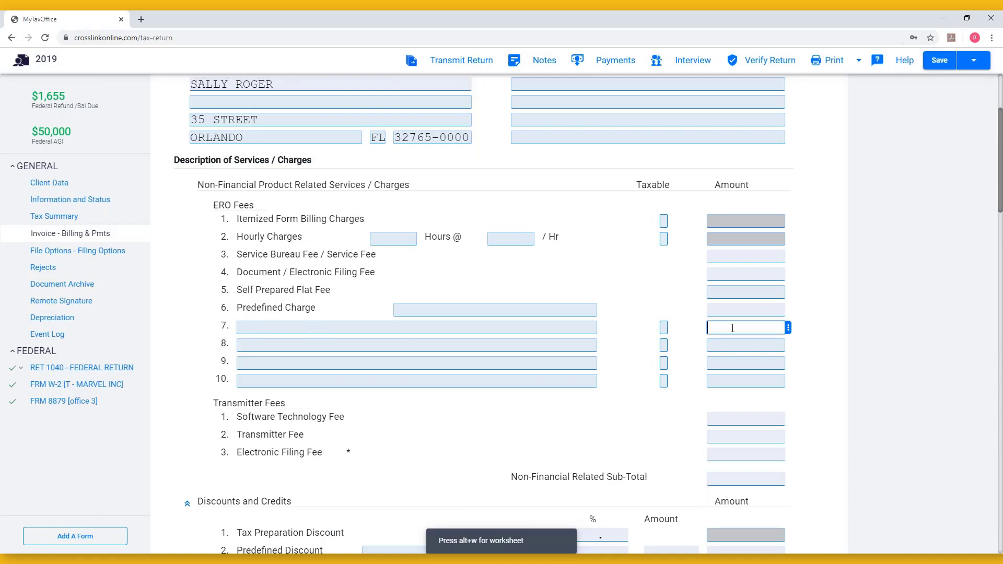
pyautogui.write('200')
pyautogui.click(513, 330)
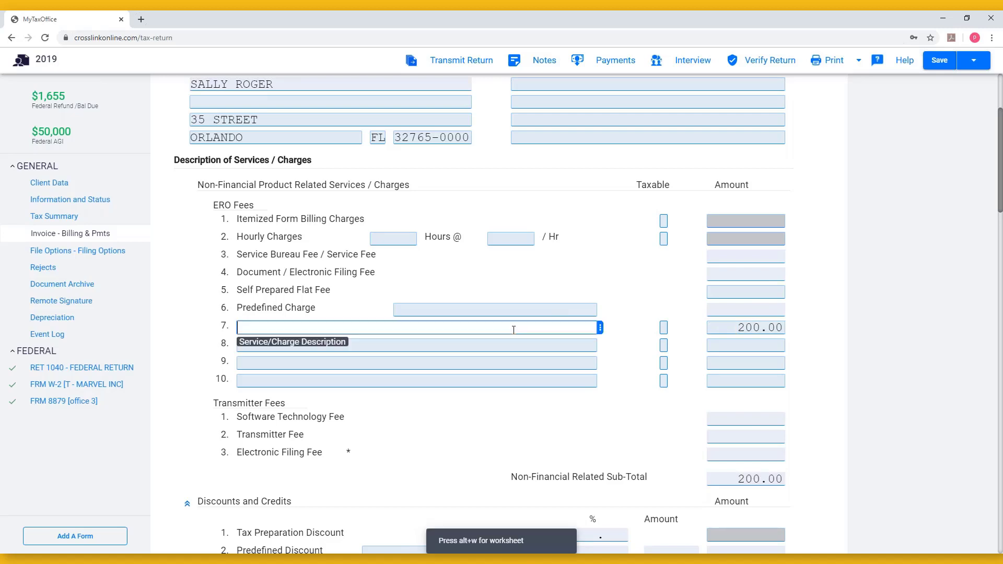
pyautogui.write('PREP FREE')
pyautogui.press('BackSpace')
pyautogui.press('BackSpace')
pyautogui.press('BackSpace')
pyautogui.write('EE')
pyautogui.press('Tab')
# - Review the invoice charges, then verify the return: 0 errors and 3 warnings
pyautogui.scroll(-2, 640, 362)
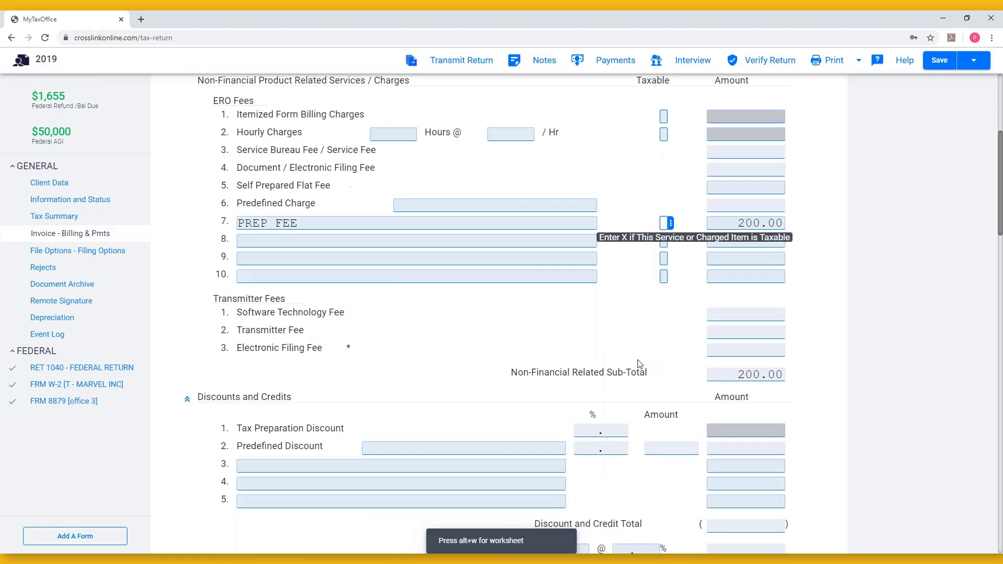
pyautogui.scroll(-2, 637, 360)
pyautogui.scroll(2, 636, 361)
pyautogui.moveTo(317, 204); pyautogui.dragTo(248, 205)
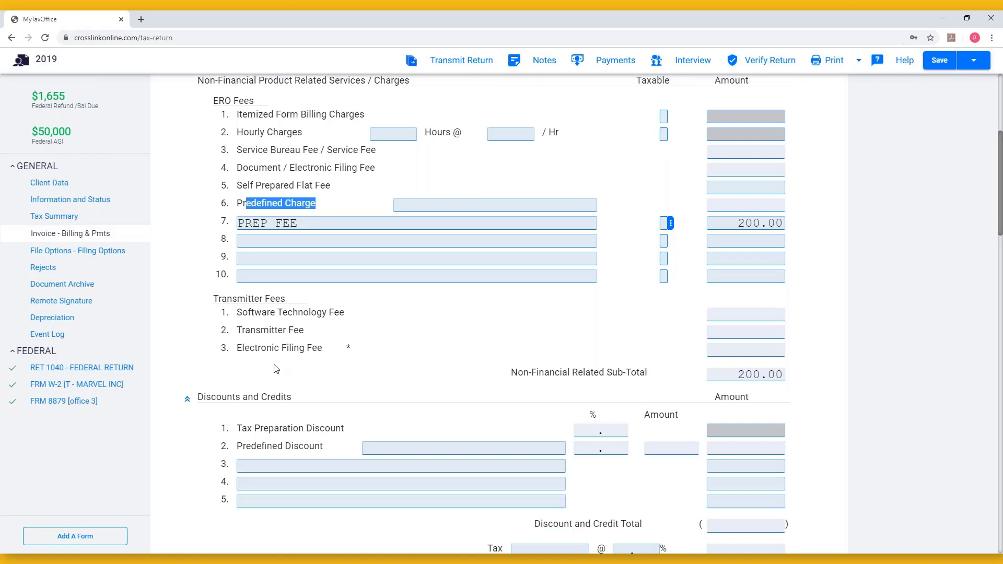
pyautogui.scroll(-3, 283, 360)
pyautogui.moveTo(329, 291); pyautogui.dragTo(236, 299)
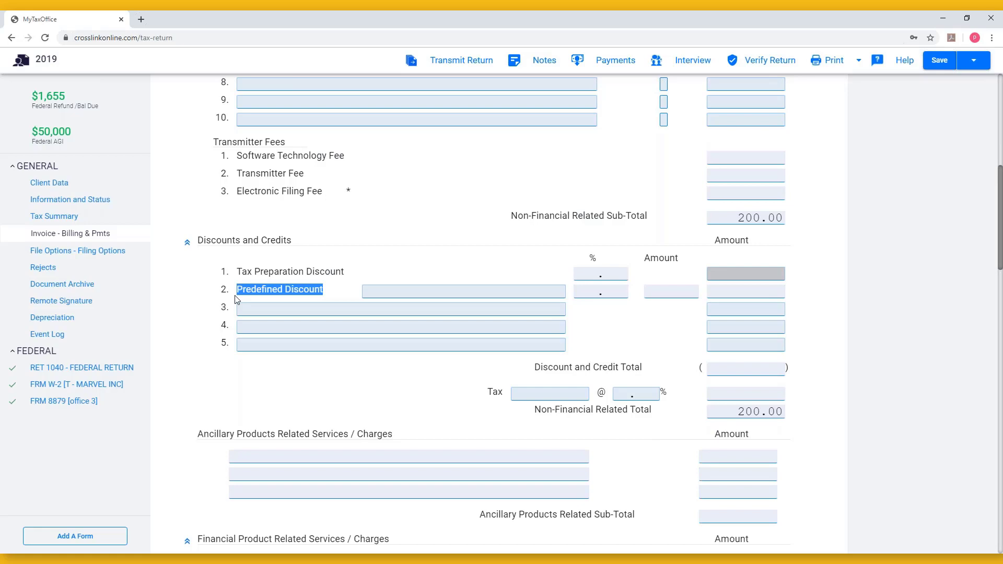
pyautogui.click(338, 359)
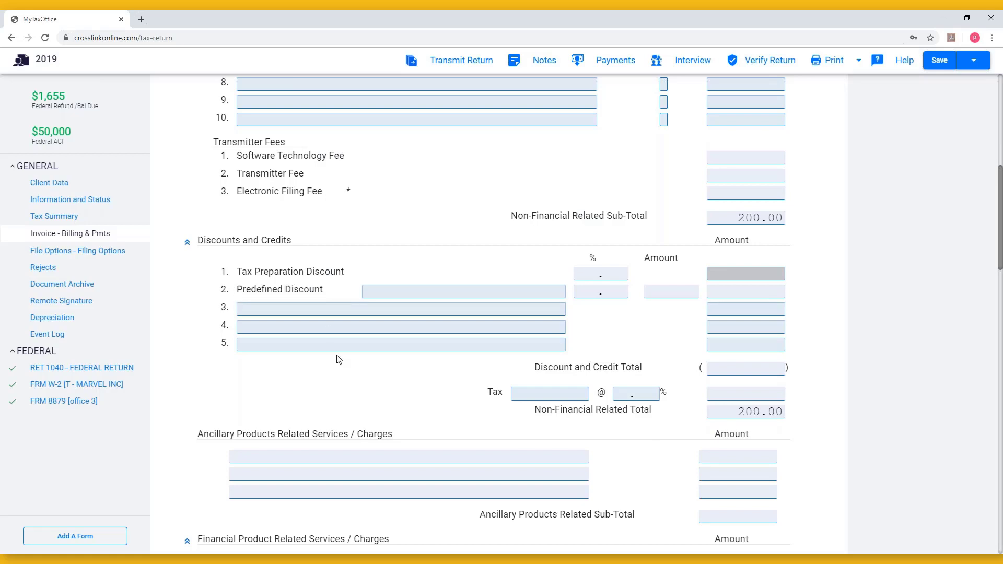
pyautogui.scroll(8, 339, 359)
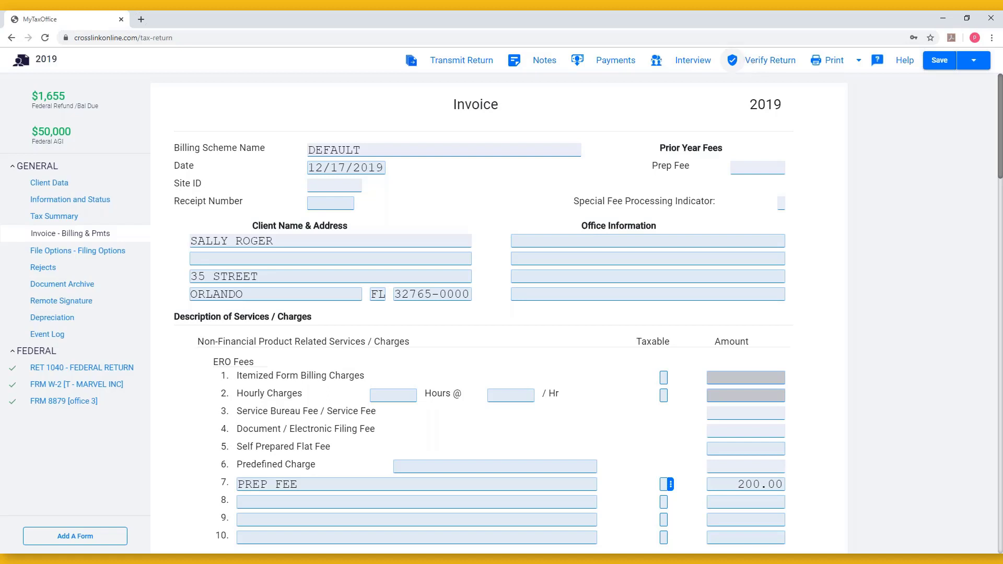
pyautogui.click(742, 59)
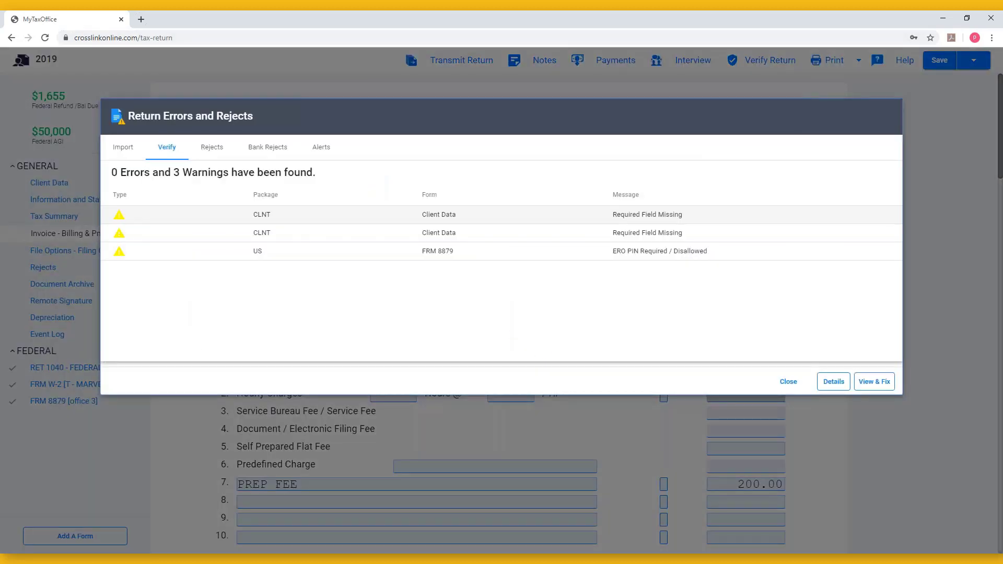
# - Fix the first warning by entering the client's cell phone number
pyautogui.click(636, 222)
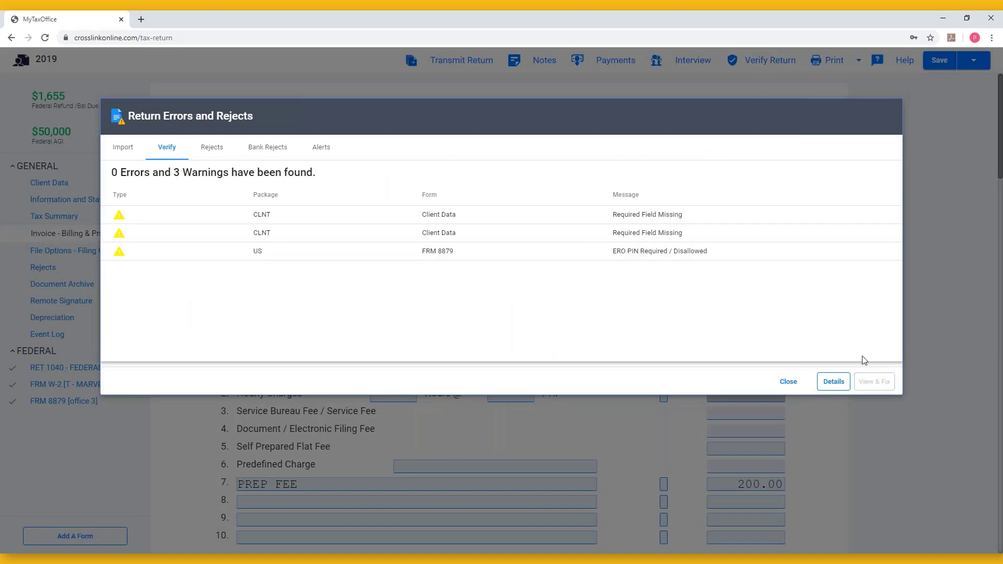
pyautogui.click(863, 384)
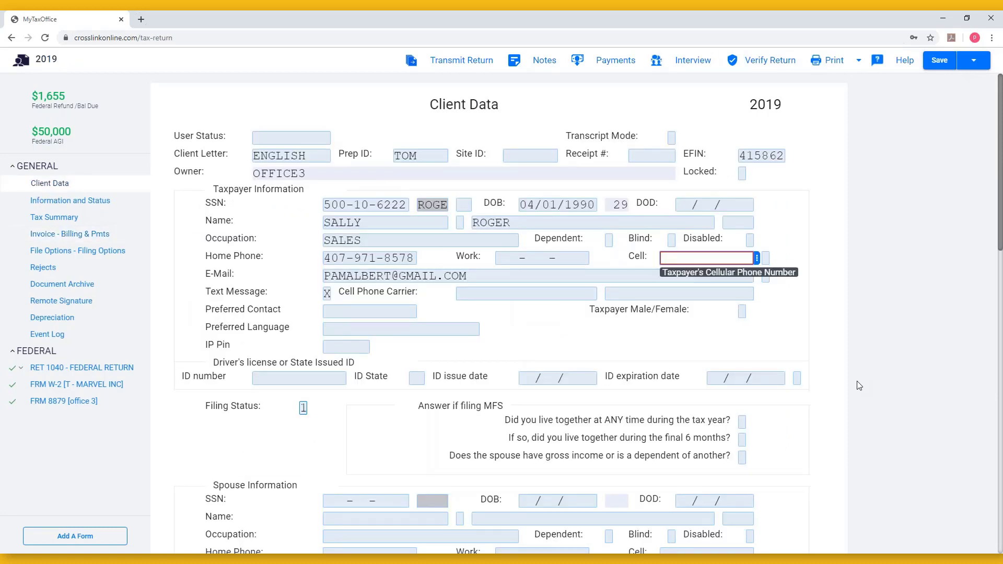
pyautogui.press('Tab')
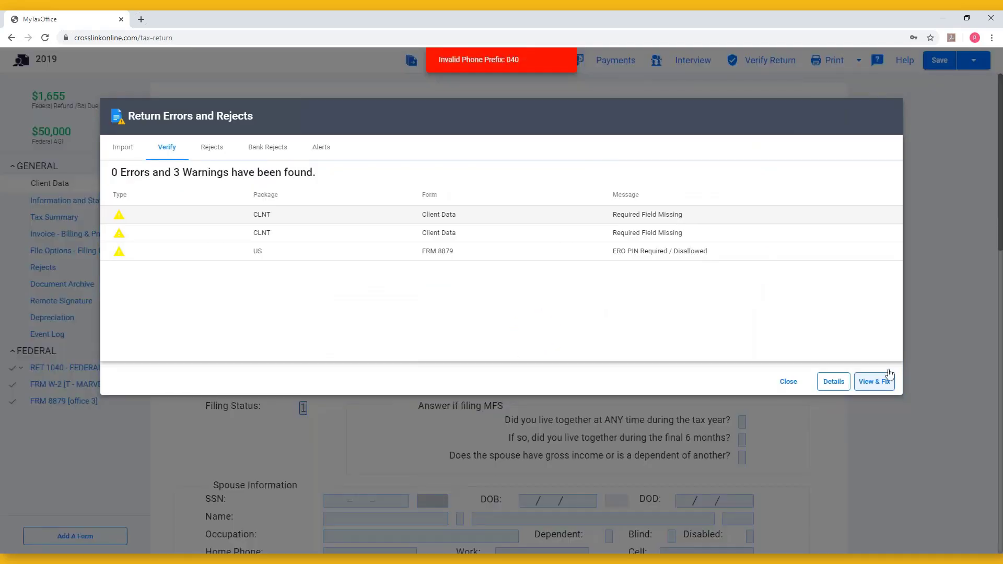
# - Set the client's cell phone carrier to VERIZON
pyautogui.click(891, 383)
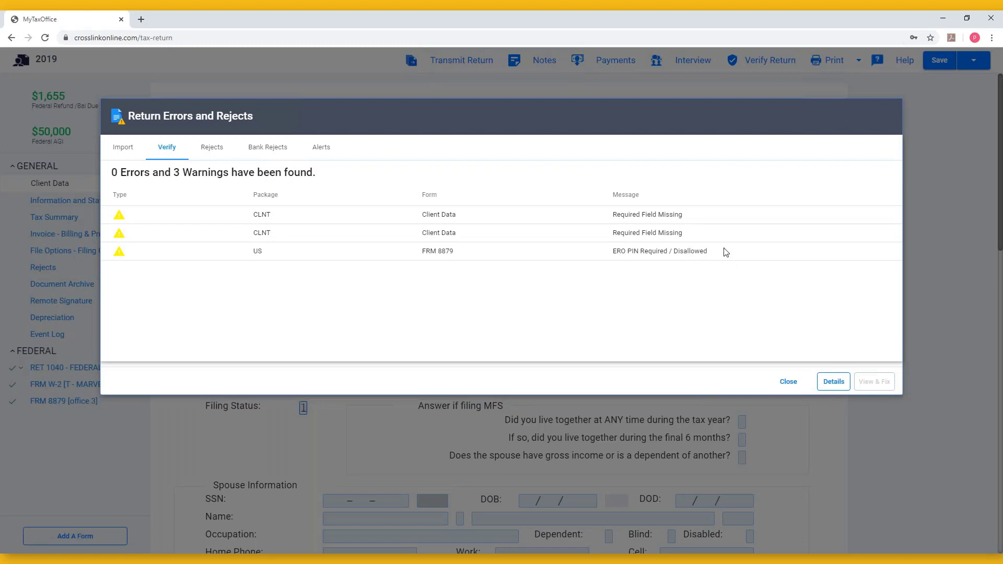
pyautogui.click(723, 232)
pyautogui.click(873, 381)
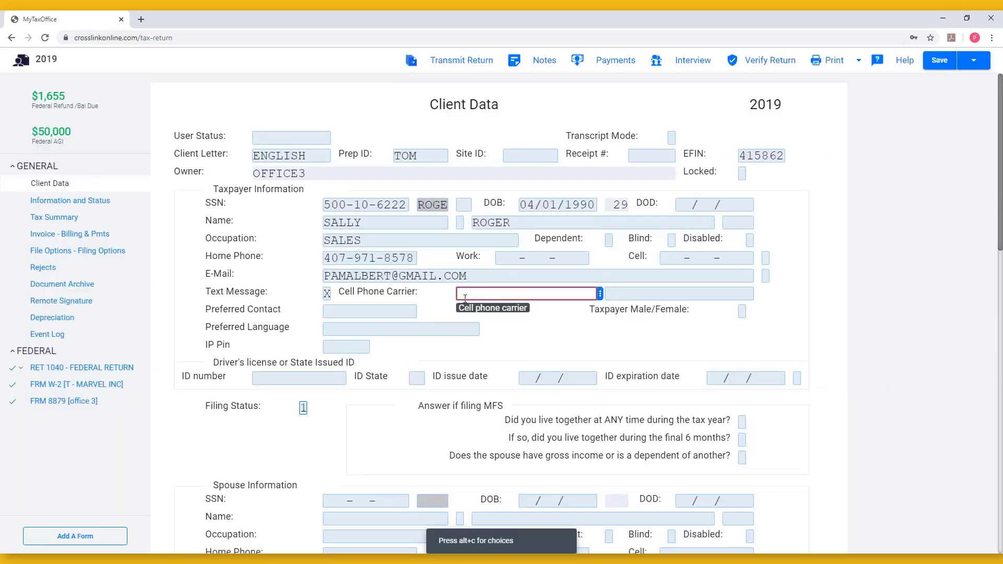
pyautogui.click(327, 293)
pyautogui.click(482, 295)
pyautogui.write('VER')
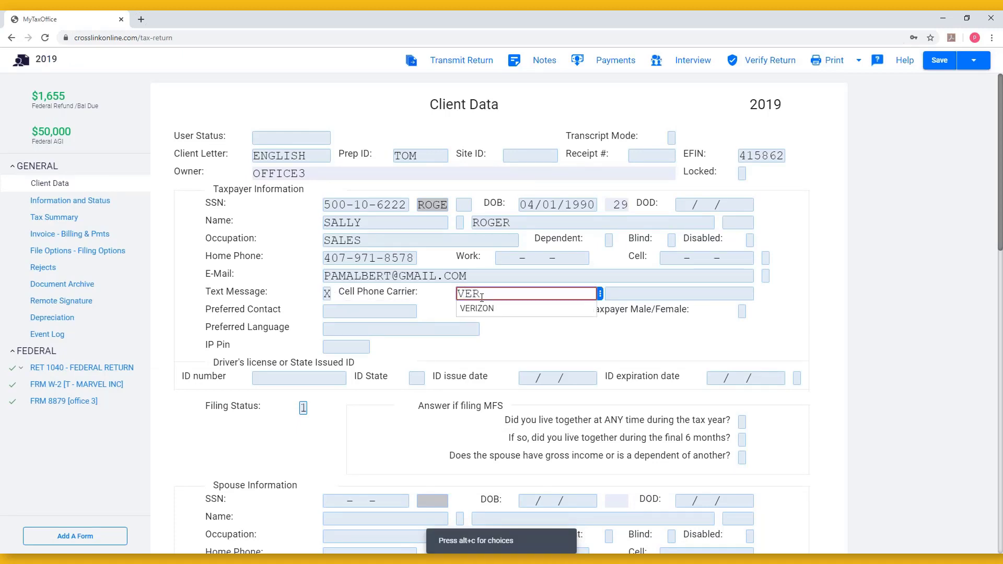
pyautogui.click(491, 308)
pyautogui.press('Tab')
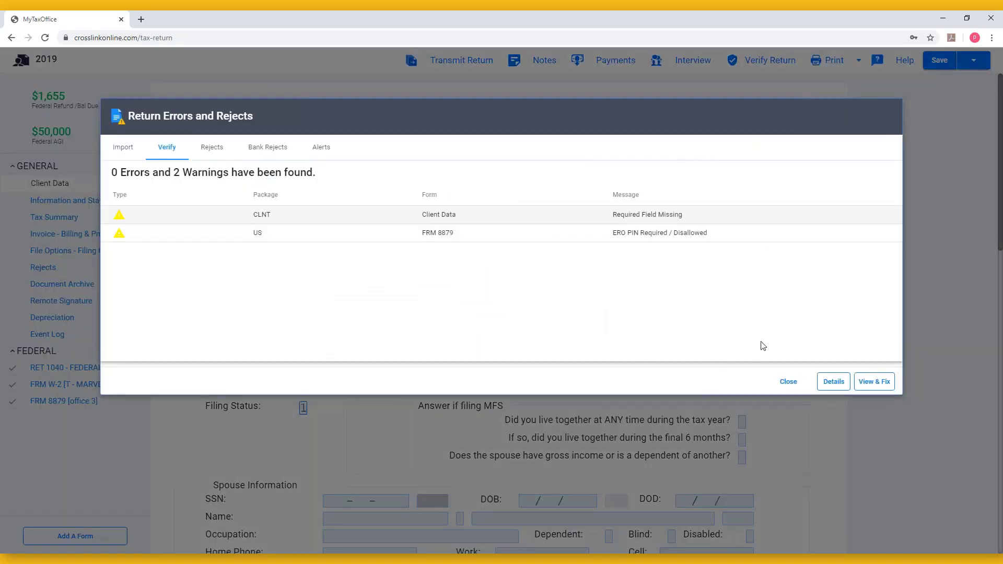
# - Enter the ERO/paid preparer PIN on Form 8879
pyautogui.click(677, 232)
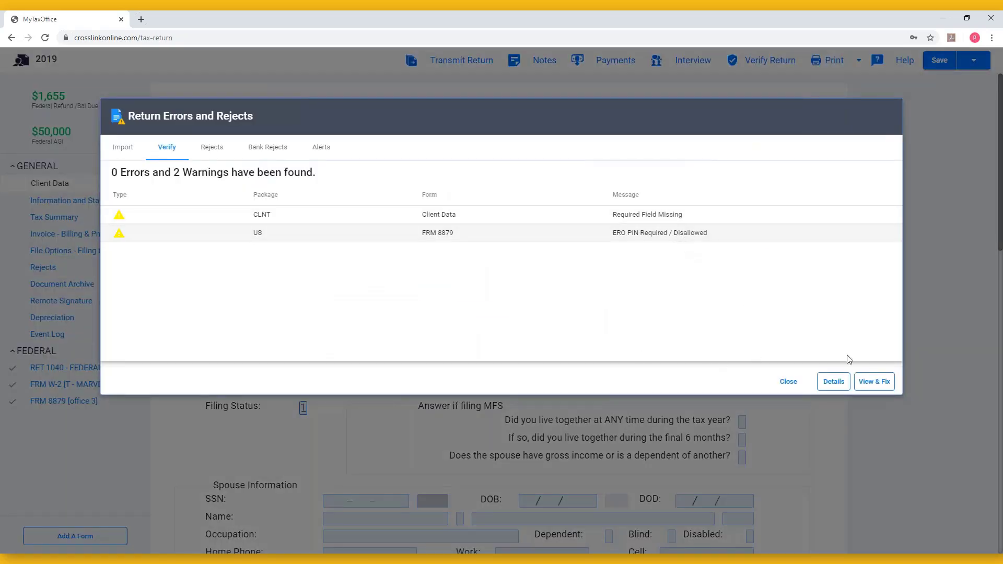
pyautogui.click(873, 386)
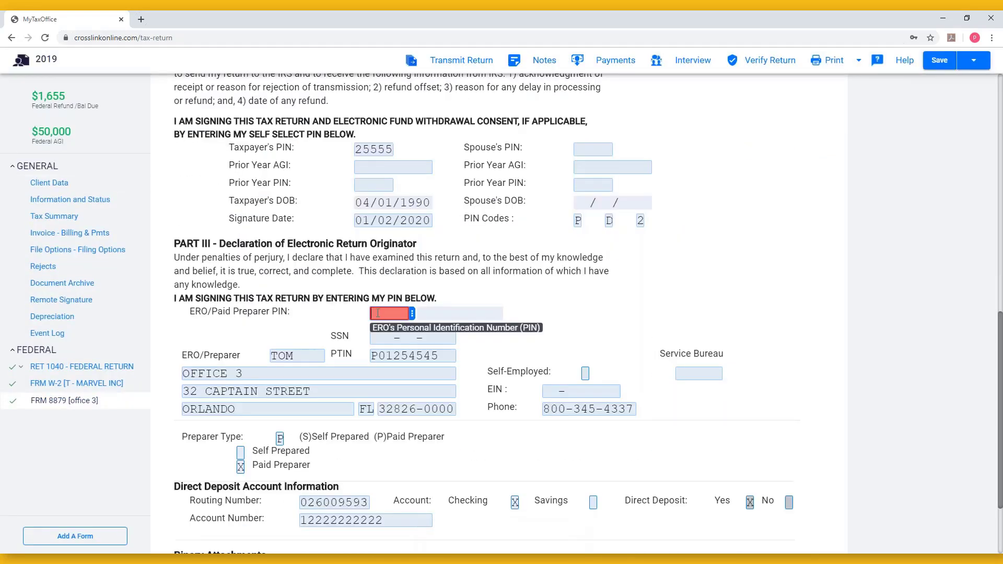
pyautogui.write('22222')
pyautogui.press('Tab')
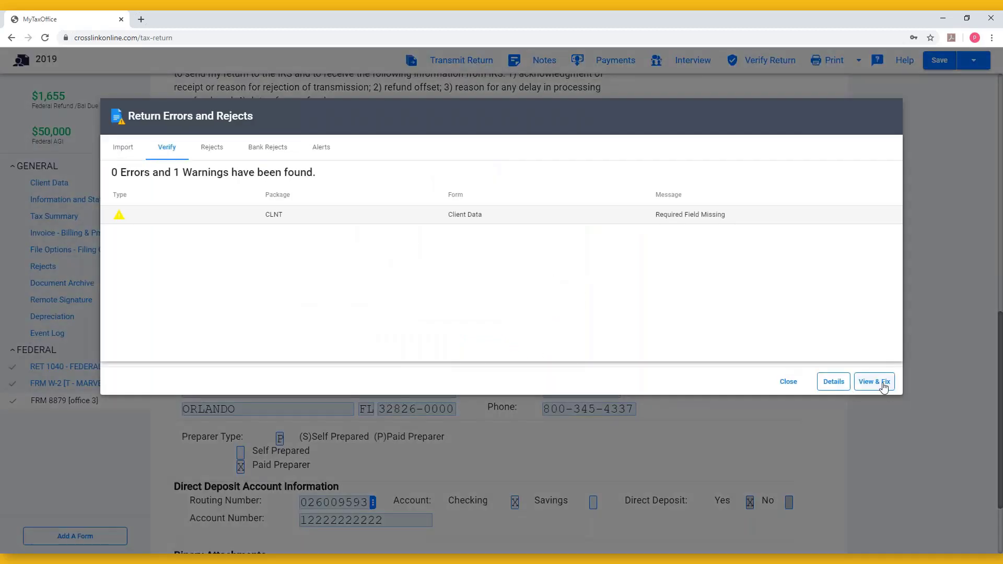
# - Correct the client's cell phone number to clear the last Client Data warning
pyautogui.click(873, 382)
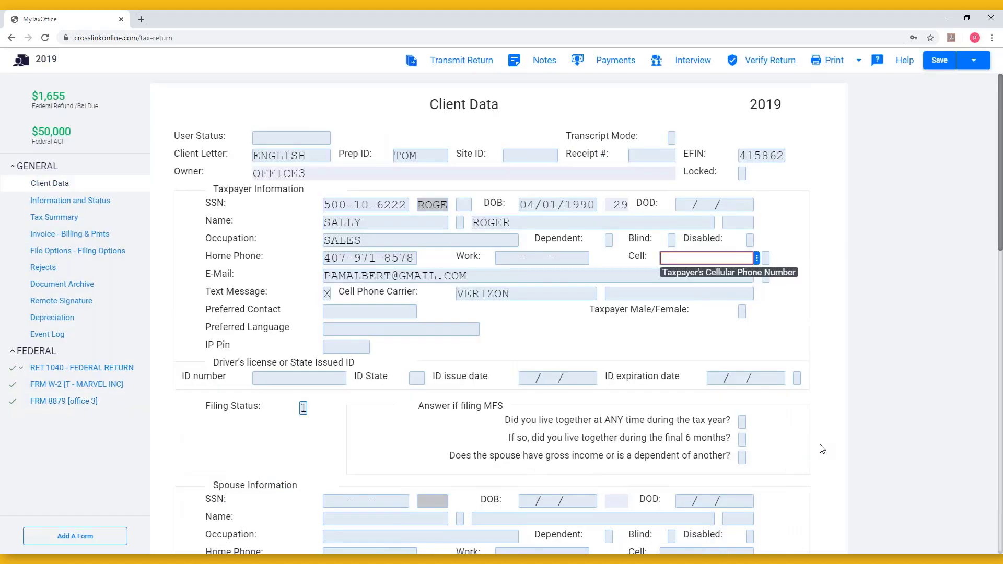
pyautogui.click(707, 334)
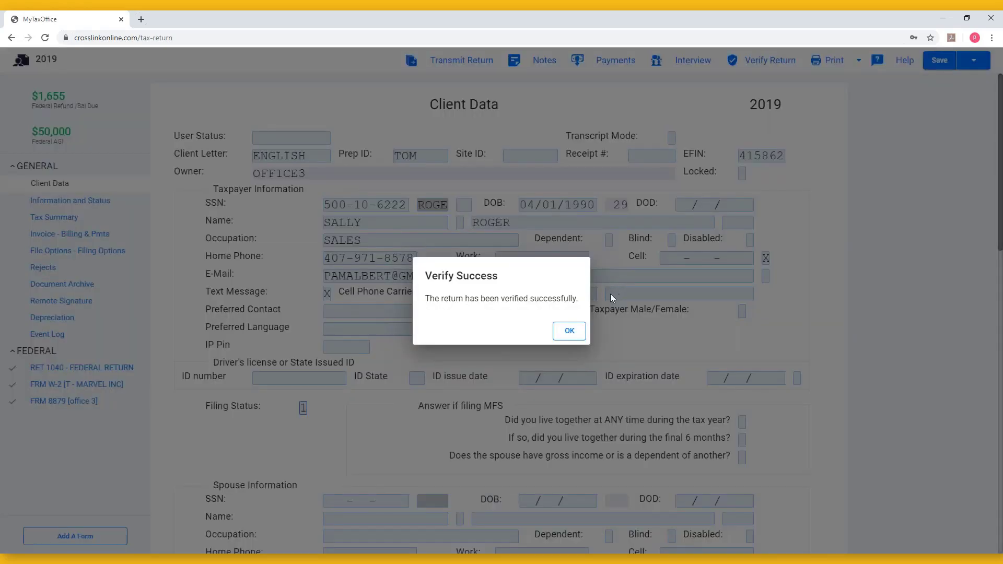
# - Print the Final Tax Return after the check shows 0 errors and 0 warnings
pyautogui.click(568, 330)
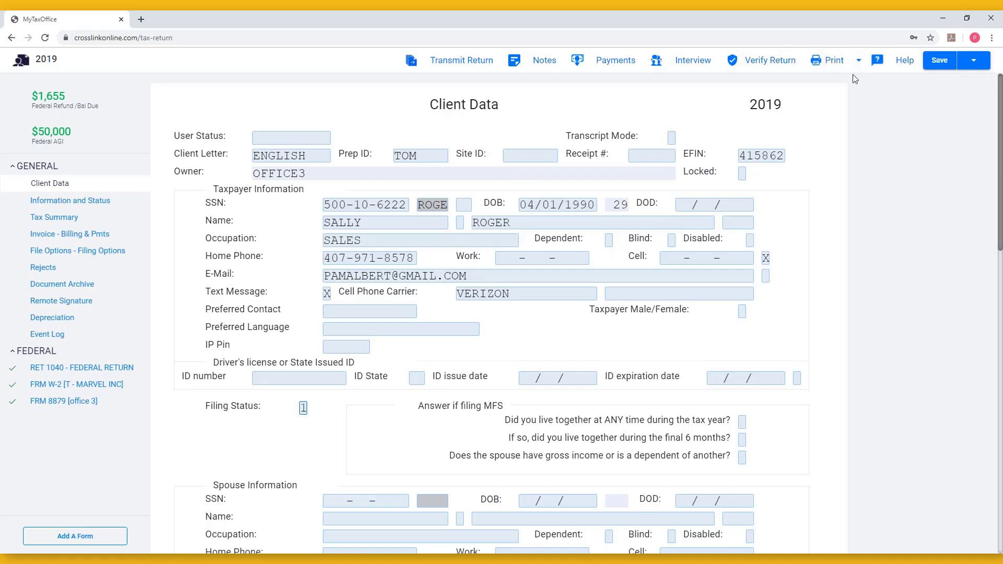
pyautogui.click(859, 62)
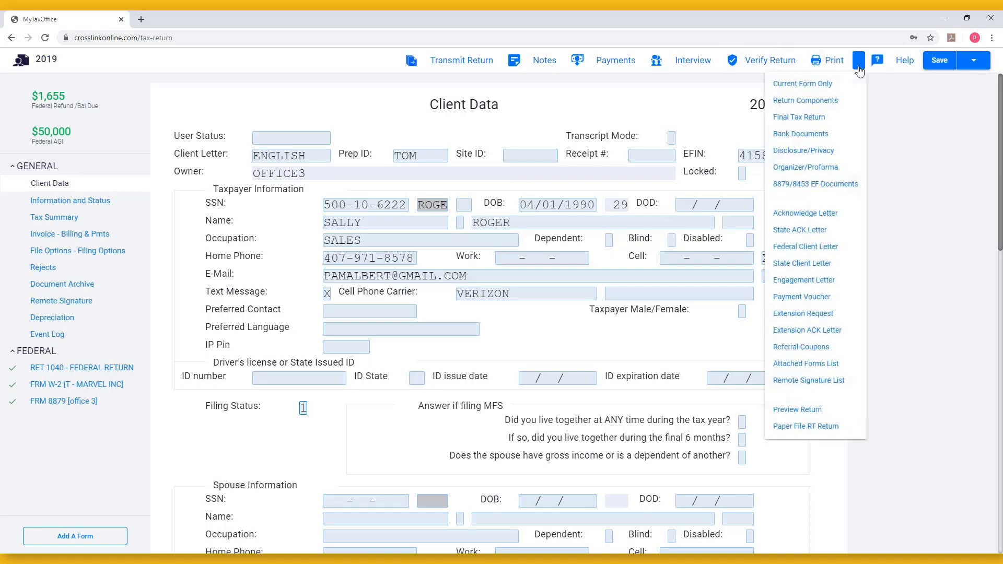
pyautogui.click(823, 119)
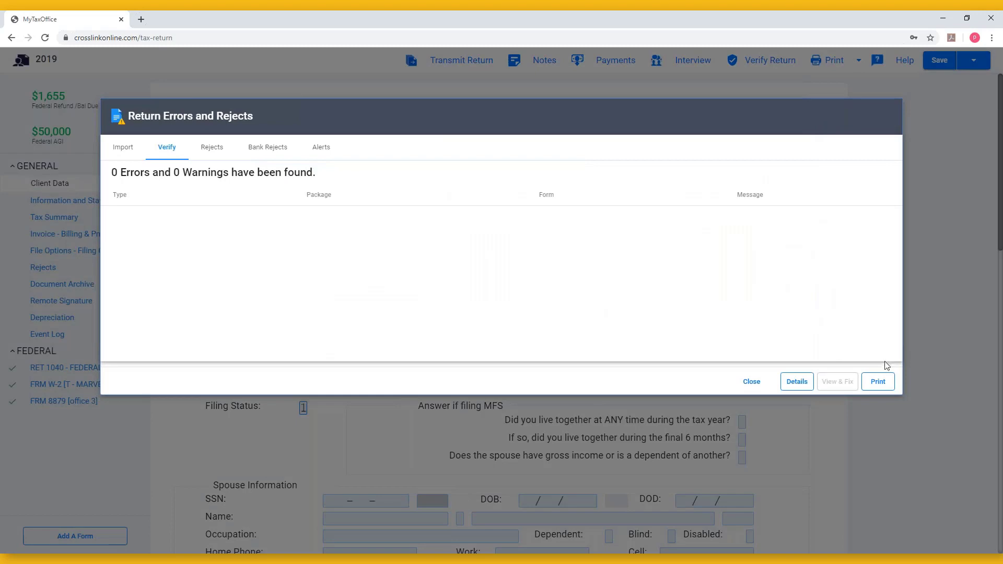
pyautogui.click(878, 381)
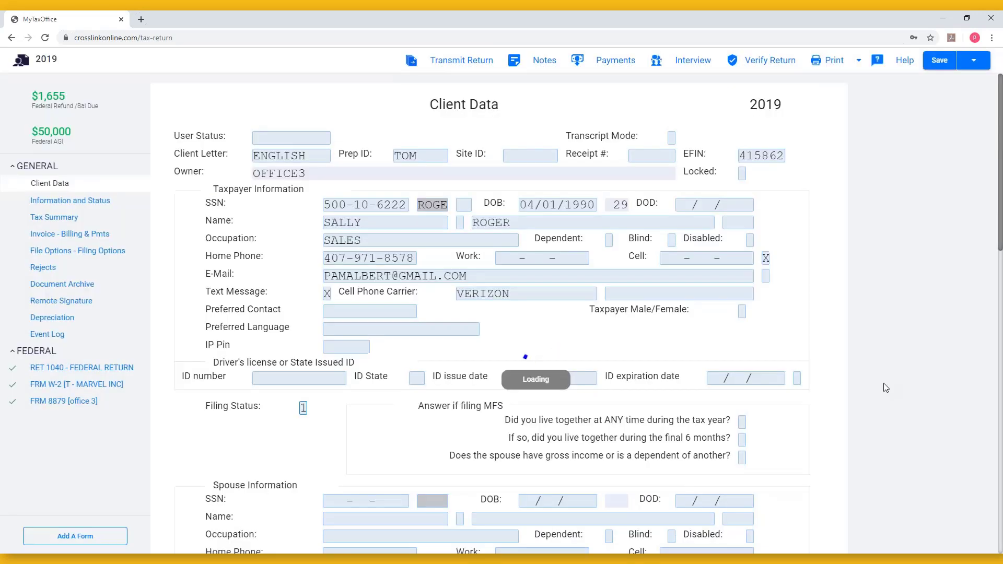
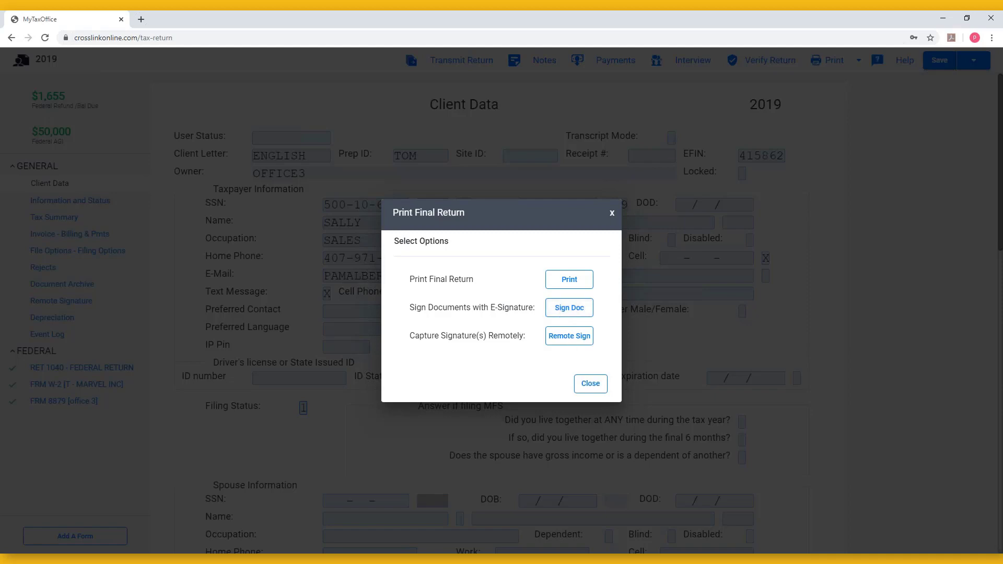
# - Close the Print Final Return options to get back to the 2019 Client Data form
pyautogui.click(589, 384)
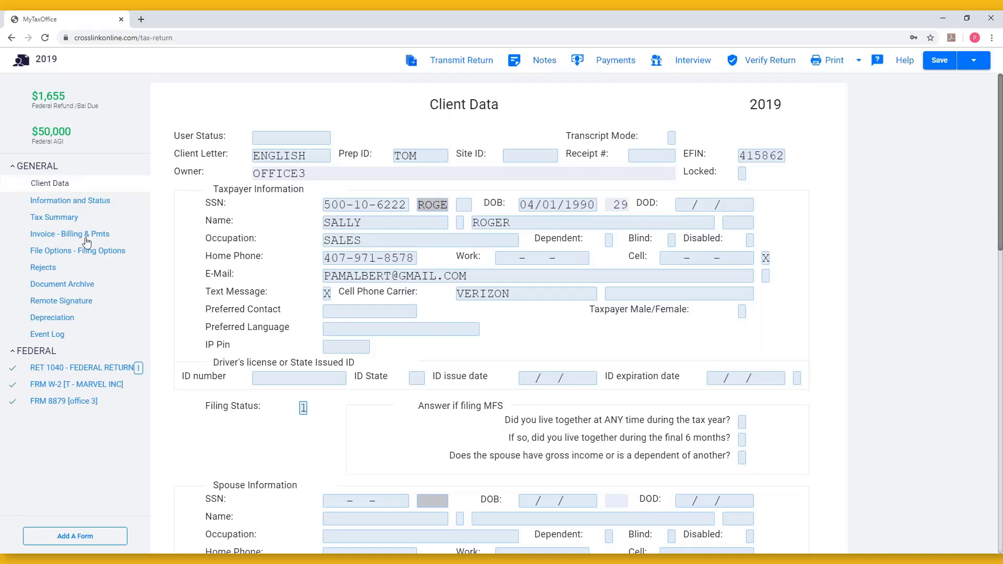
# - Check the Document Archive, cancel adding a new document, and return to Client Data
pyautogui.click(74, 286)
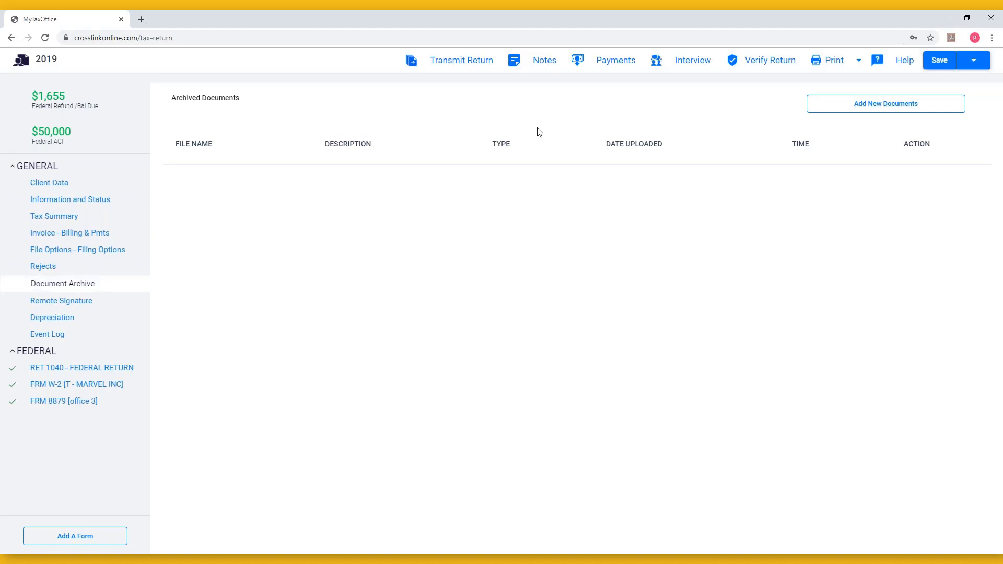
pyautogui.click(903, 107)
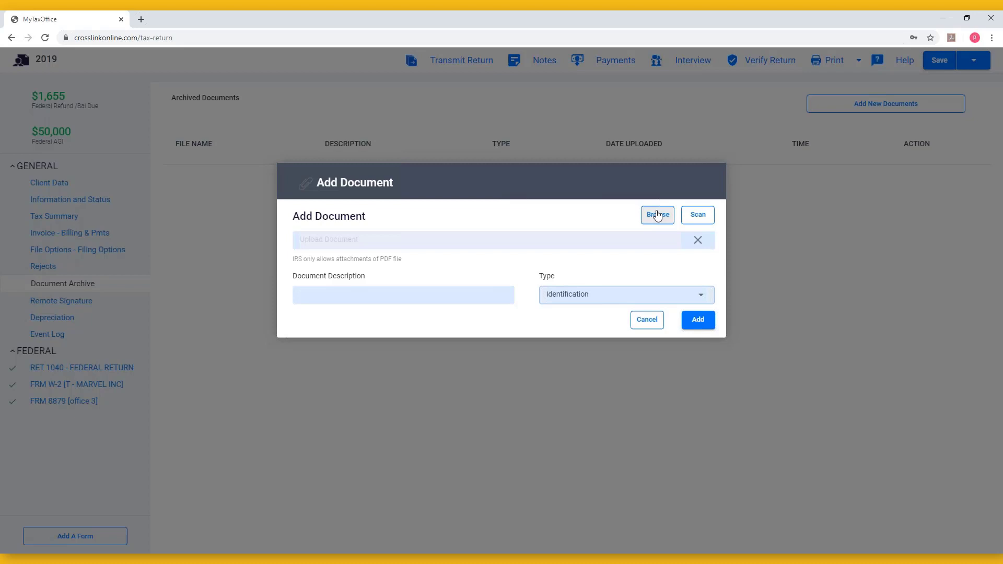
pyautogui.click(648, 321)
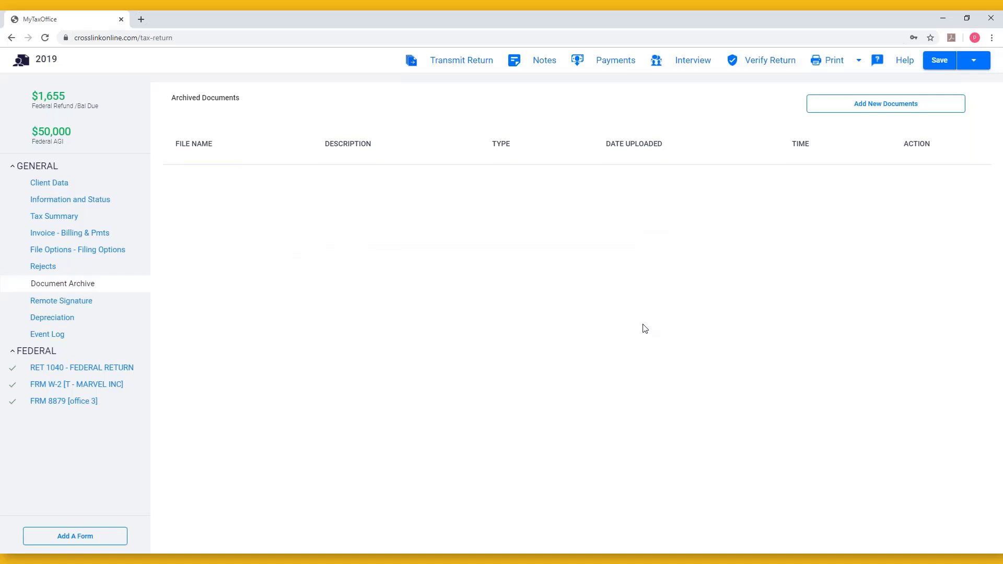
pyautogui.click(42, 184)
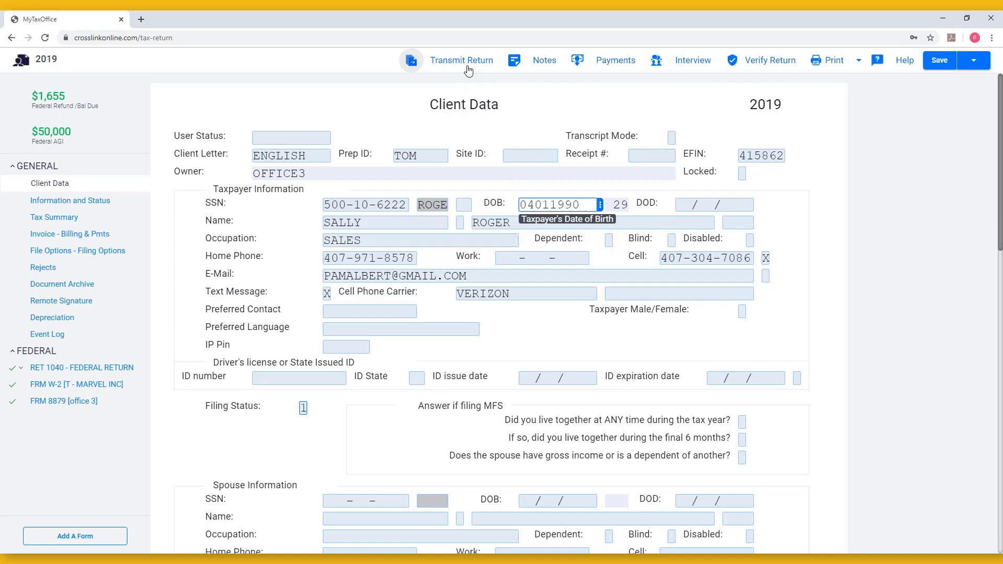
# - Use Save And Close to store the 2019 return and return to the Tax Returns list
pyautogui.click(970, 62)
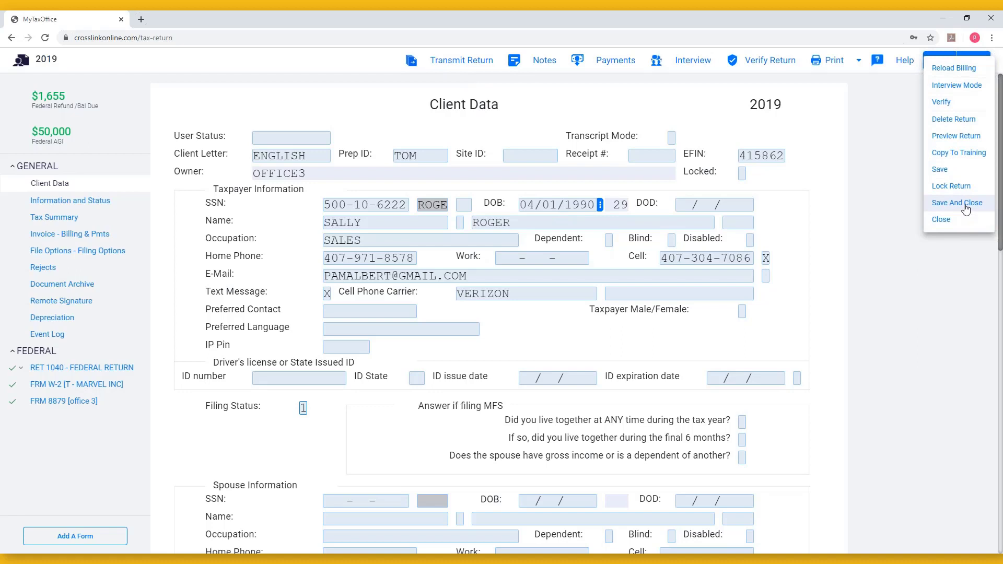
pyautogui.click(965, 208)
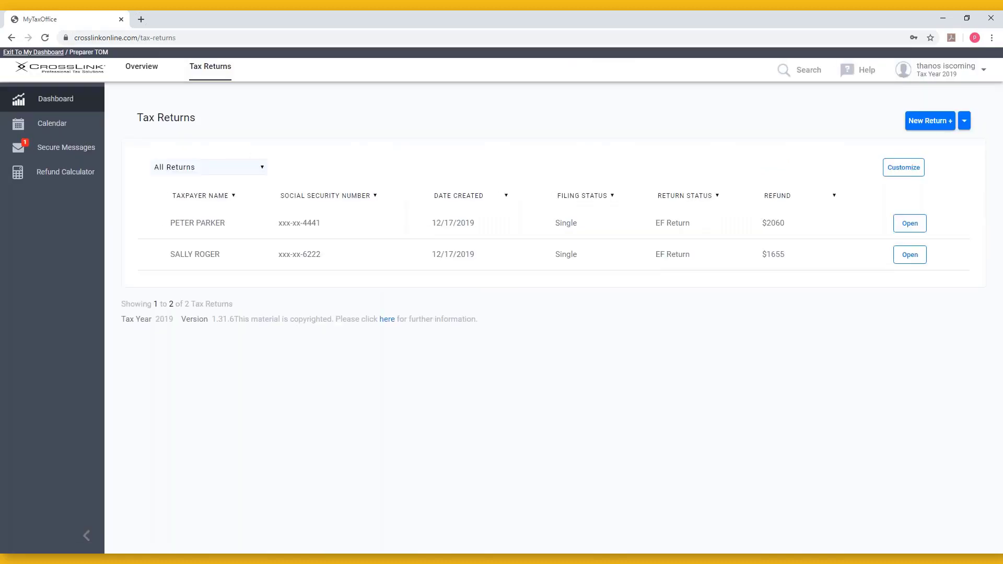
pyautogui.click(910, 259)
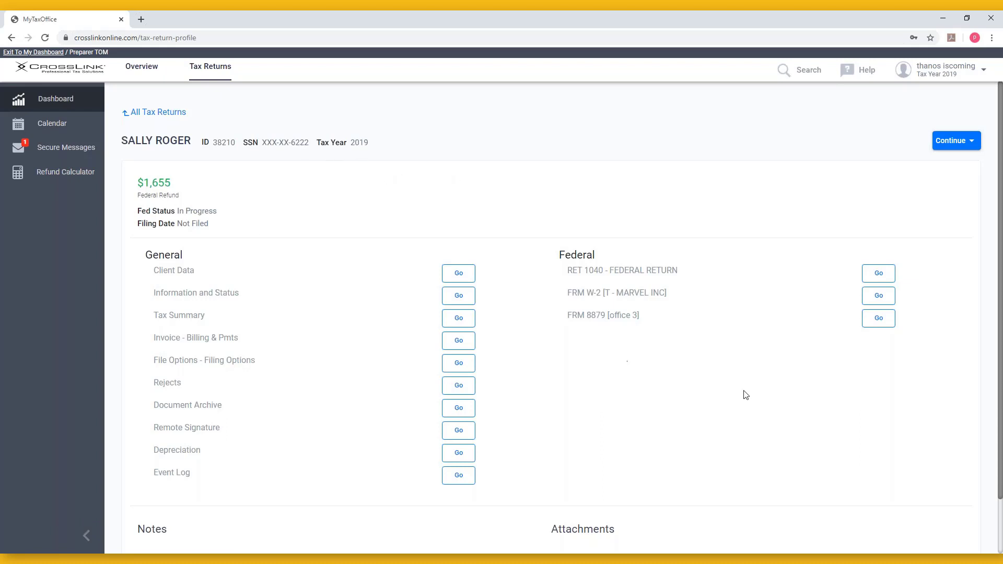
pyautogui.scroll(-2, 745, 396)
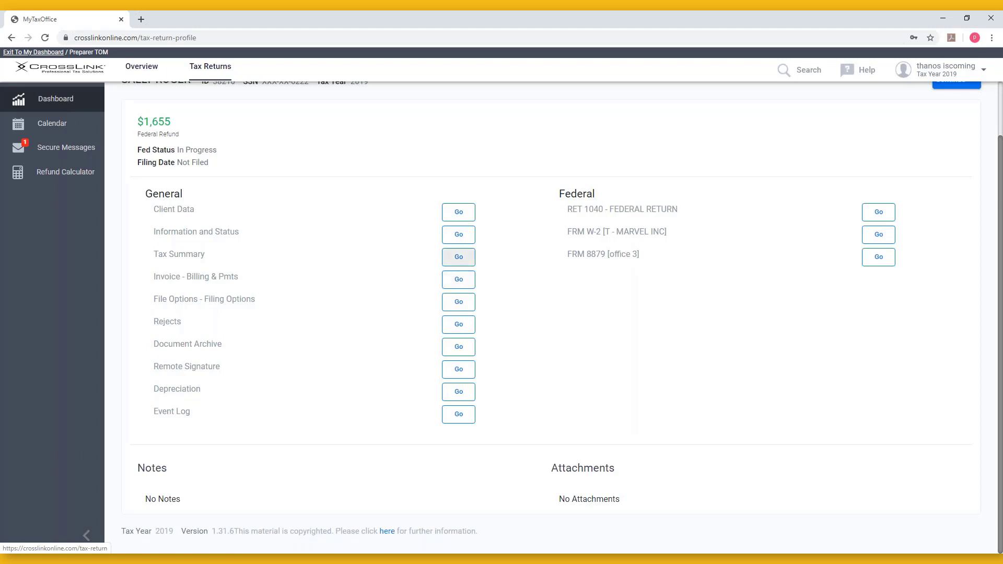
pyautogui.scroll(2, 459, 256)
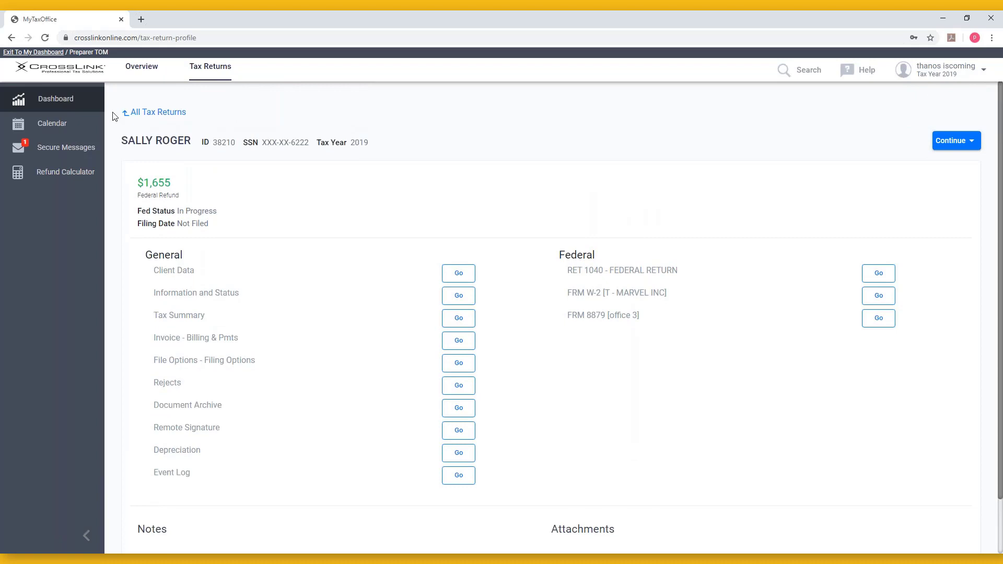
pyautogui.click(137, 113)
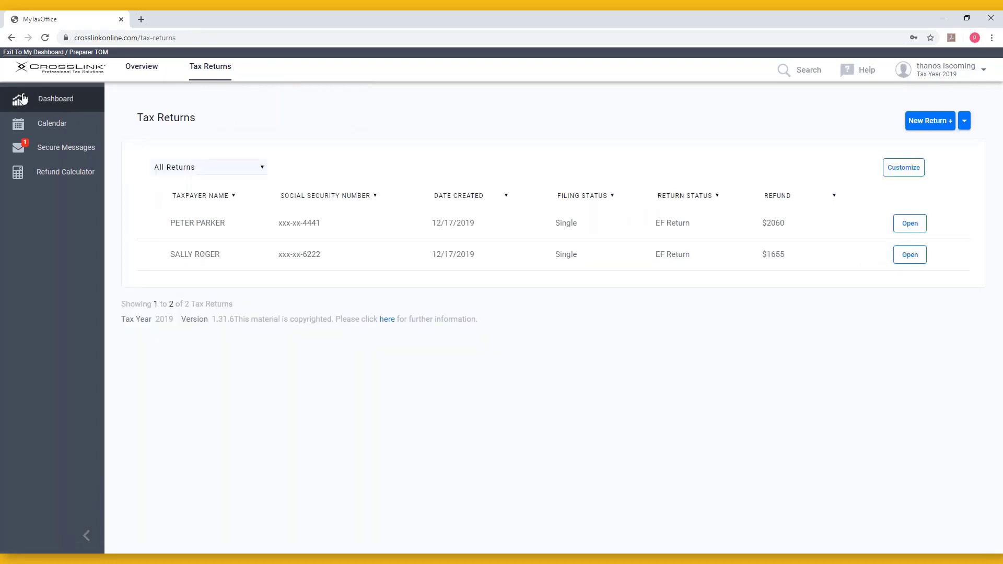
# - Create a new 2019 return by entering and confirming the taxpayer's SSN
pyautogui.click(929, 122)
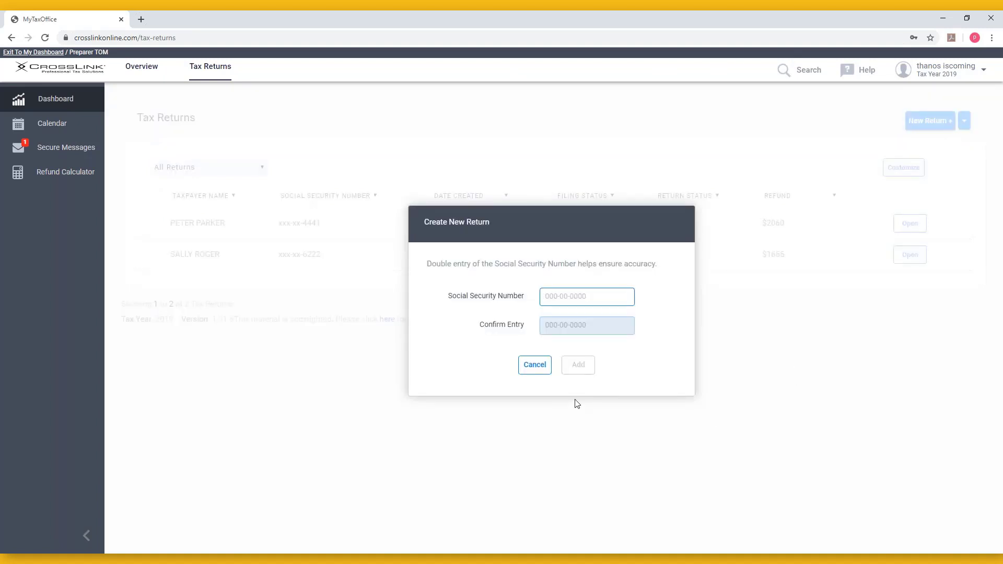
pyautogui.press('Tab')
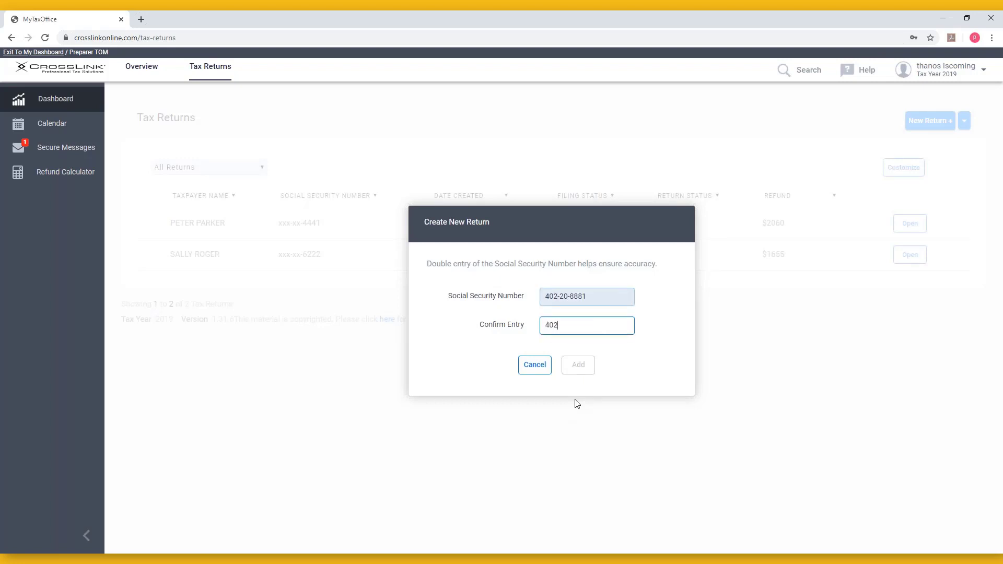
pyautogui.click(592, 361)
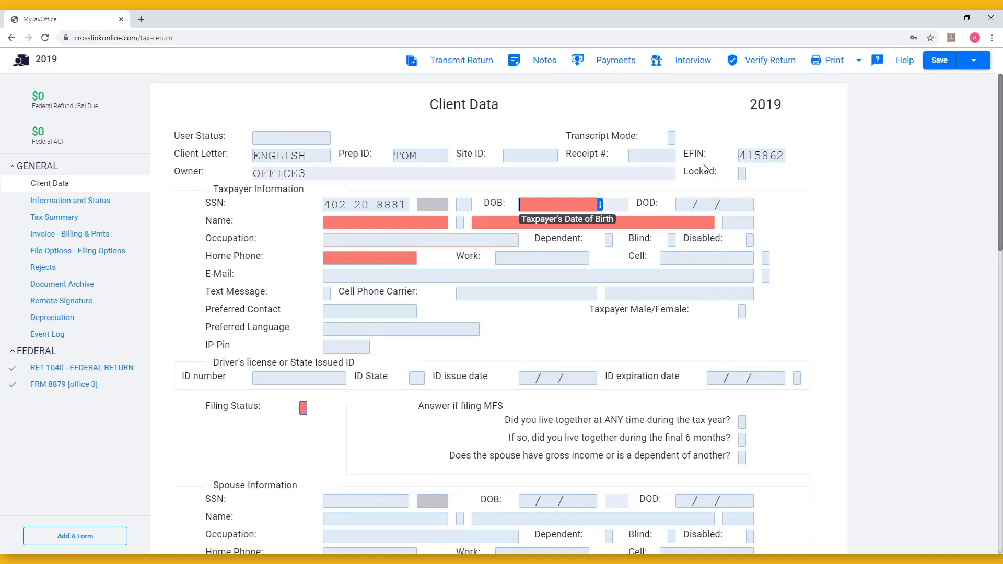
# - In the Express Interview, select Married, Had Children or Dependents, and Had a Job, then continue
pyautogui.click(701, 66)
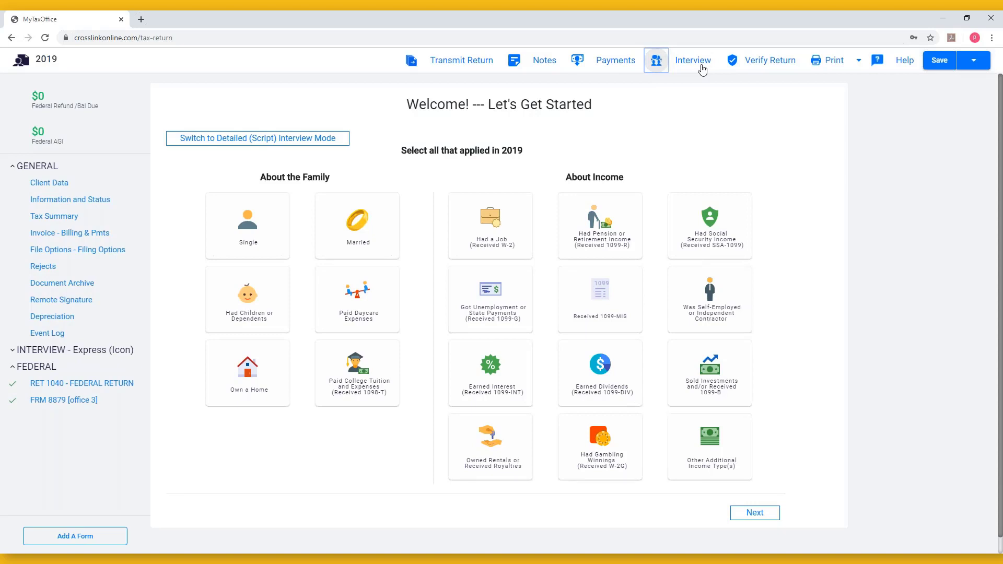
pyautogui.click(354, 251)
pyautogui.click(269, 296)
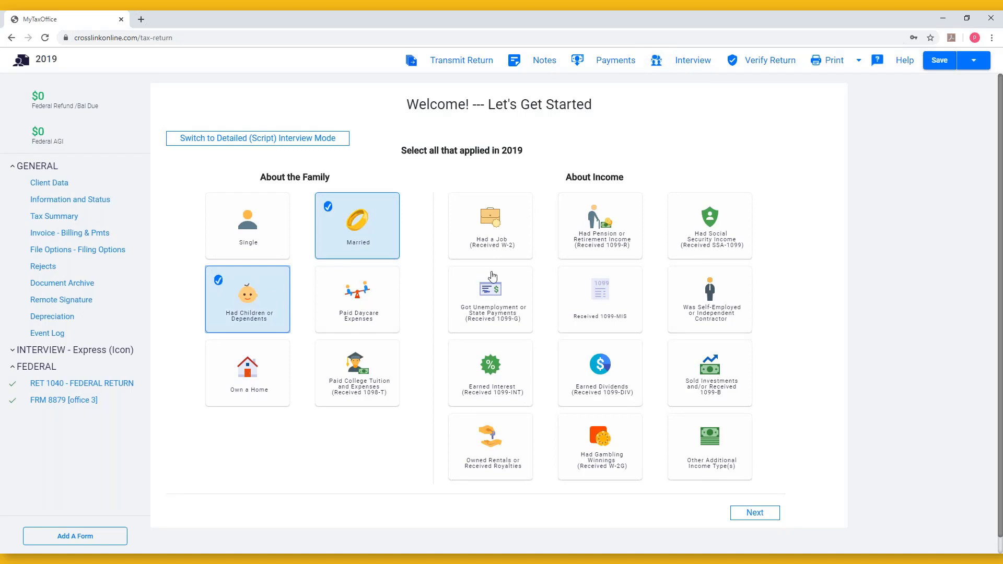
pyautogui.click(490, 255)
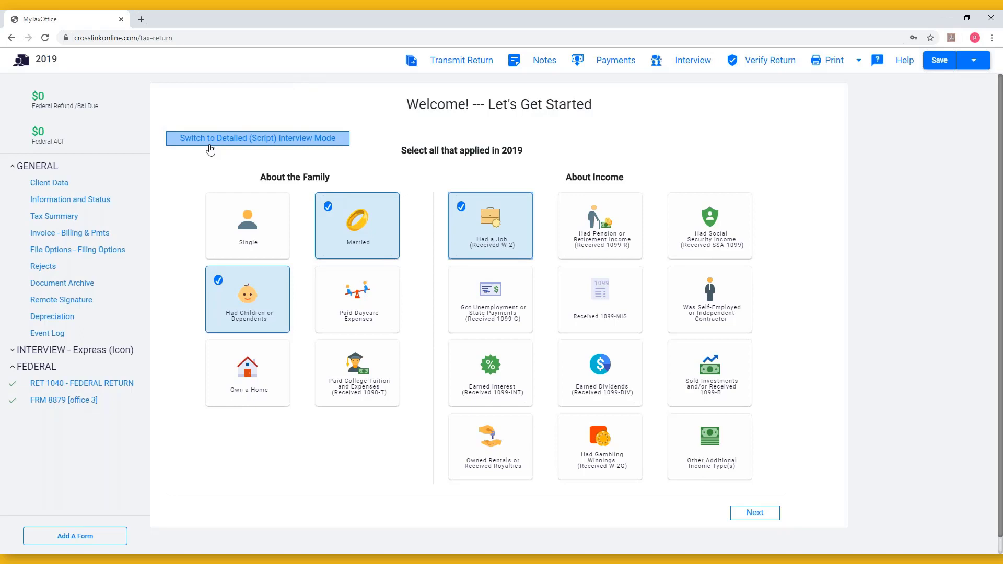
pyautogui.click(761, 509)
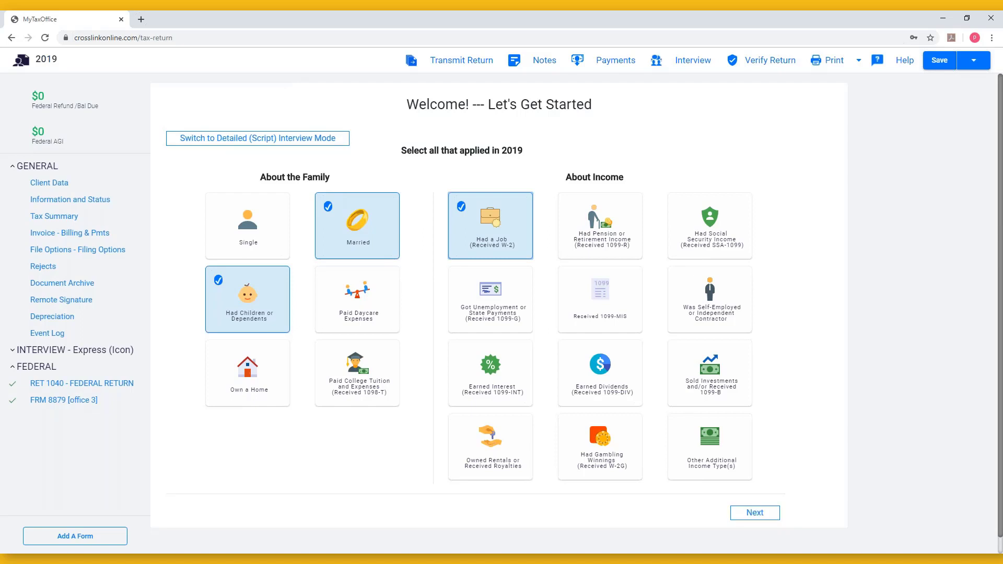
pyautogui.click(765, 518)
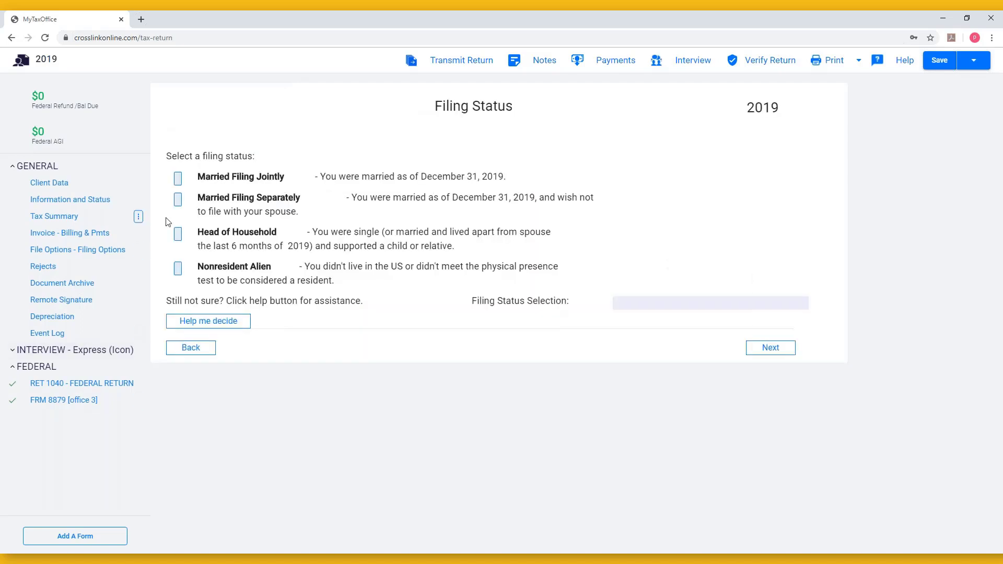
# - Choose Married Filing Jointly and advance past the personal information page
pyautogui.click(177, 180)
pyautogui.click(783, 350)
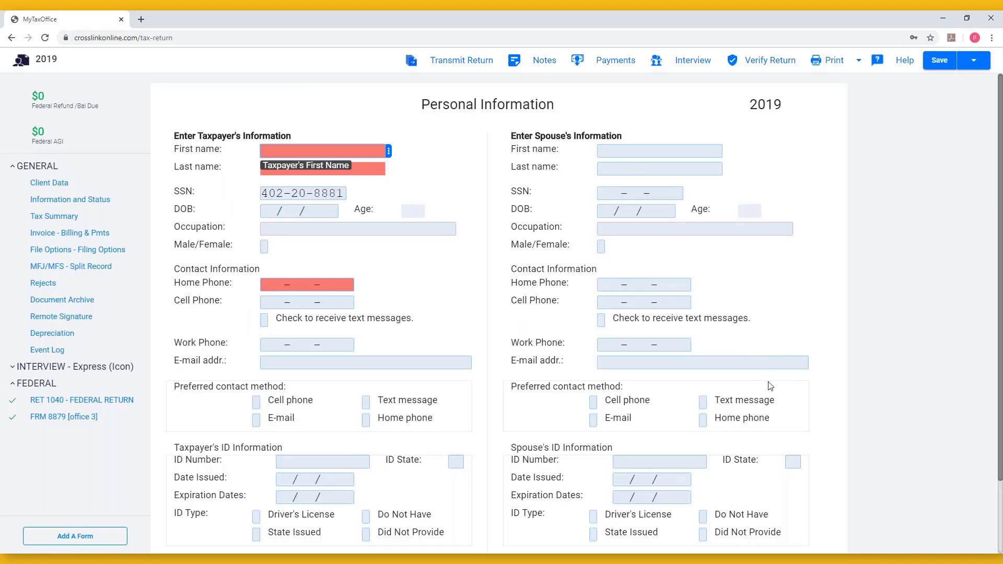
pyautogui.scroll(-3, 768, 386)
pyautogui.scroll(-2, 770, 434)
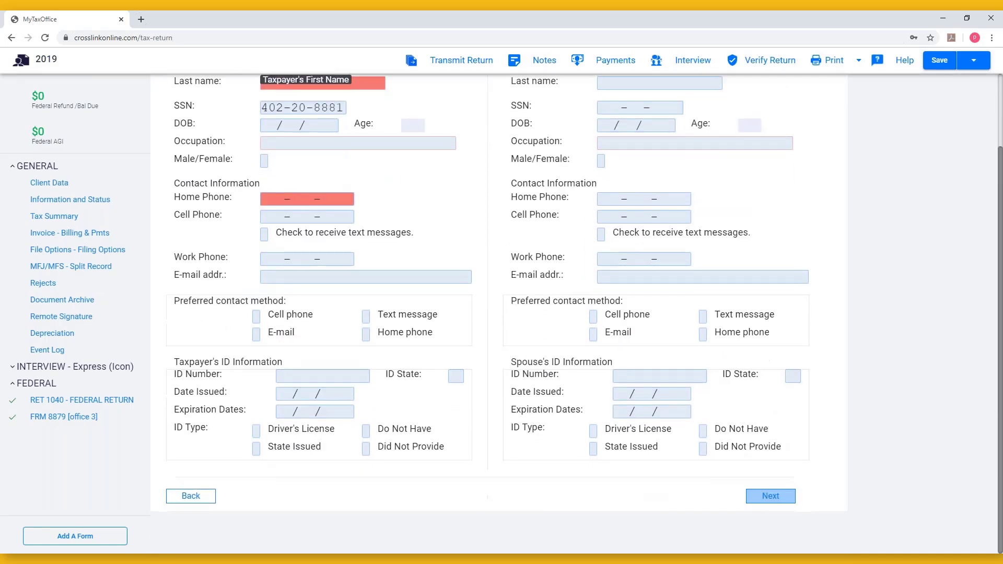
pyautogui.click(792, 503)
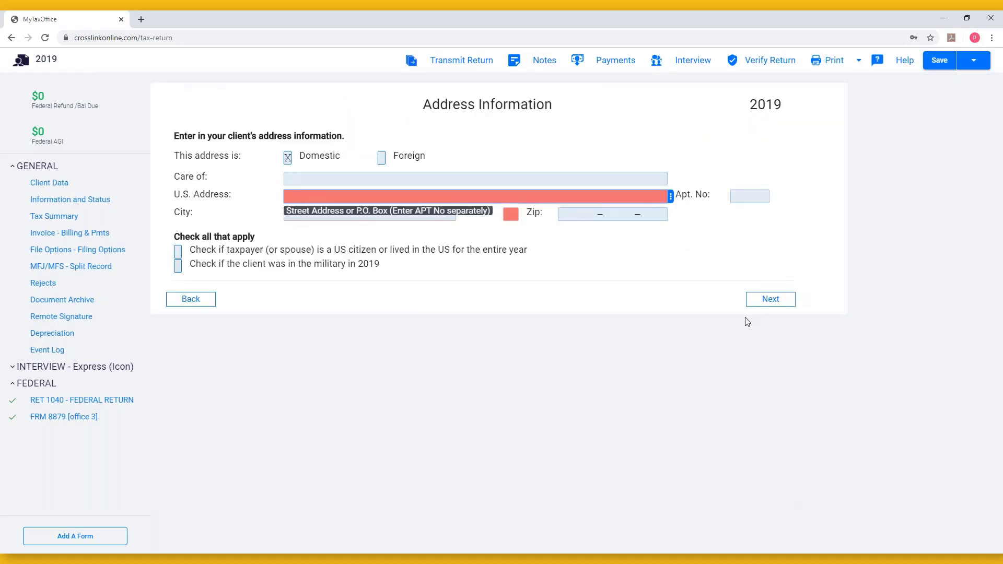
# - Jump to the Adjustments/Deductions section of the Express interview
pyautogui.click(11, 367)
pyautogui.scroll(-2, 31, 366)
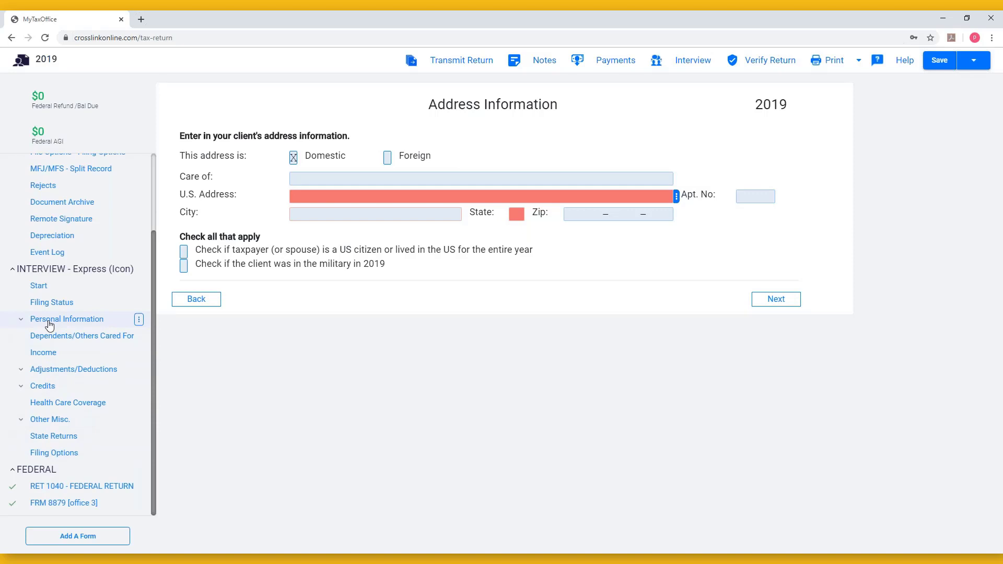
pyautogui.click(51, 370)
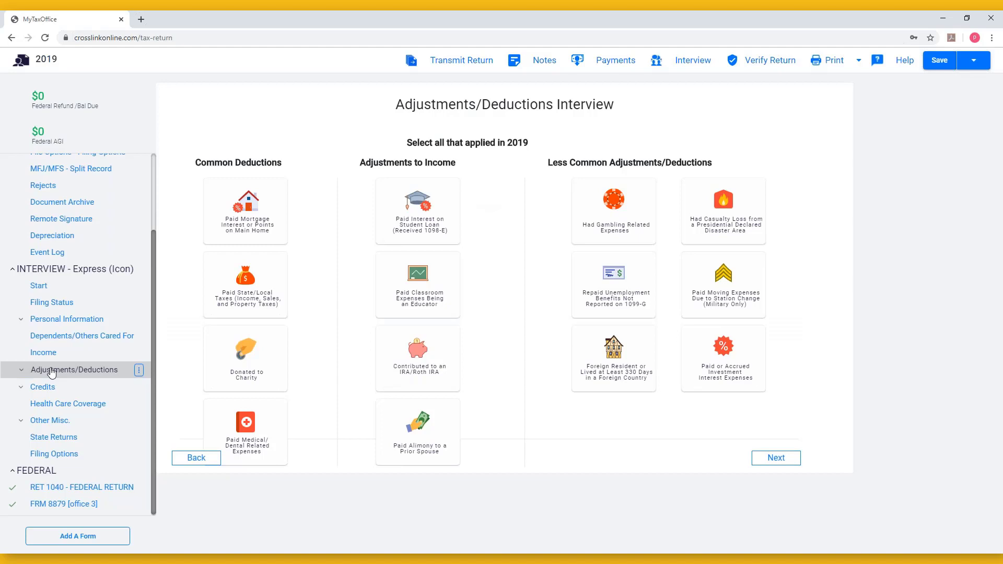
# - Mark Mortgage Interest, State/Local Taxes, Classroom Expenses and Gambling as applying, then bring up All Forms & Schedules
pyautogui.click(253, 217)
pyautogui.click(242, 274)
pyautogui.click(410, 290)
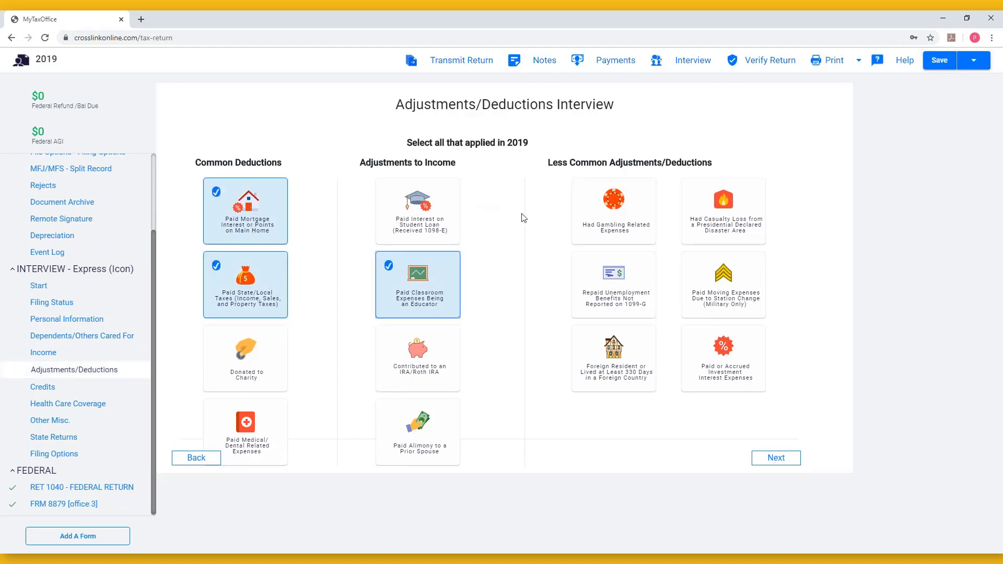
pyautogui.click(596, 218)
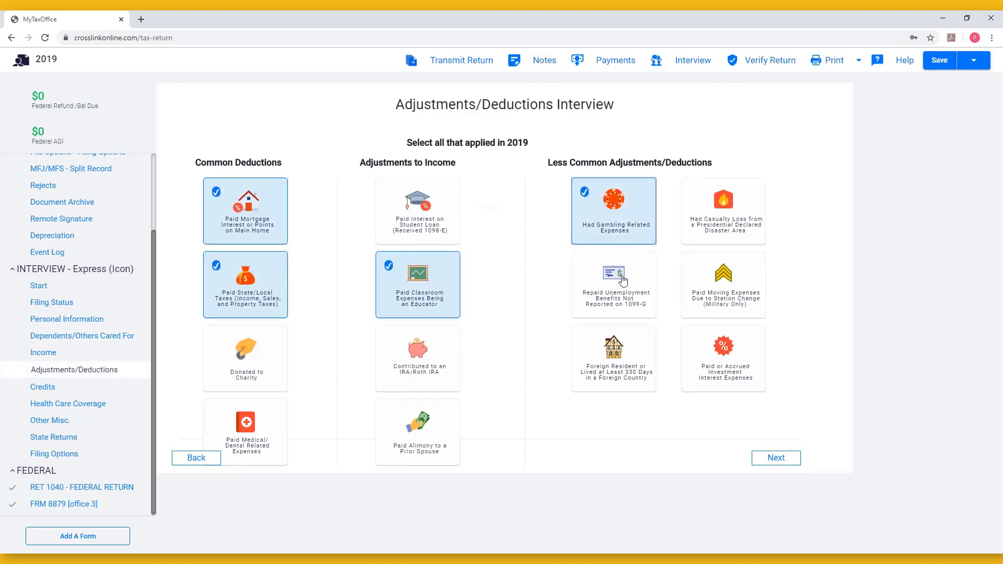
pyautogui.click(785, 466)
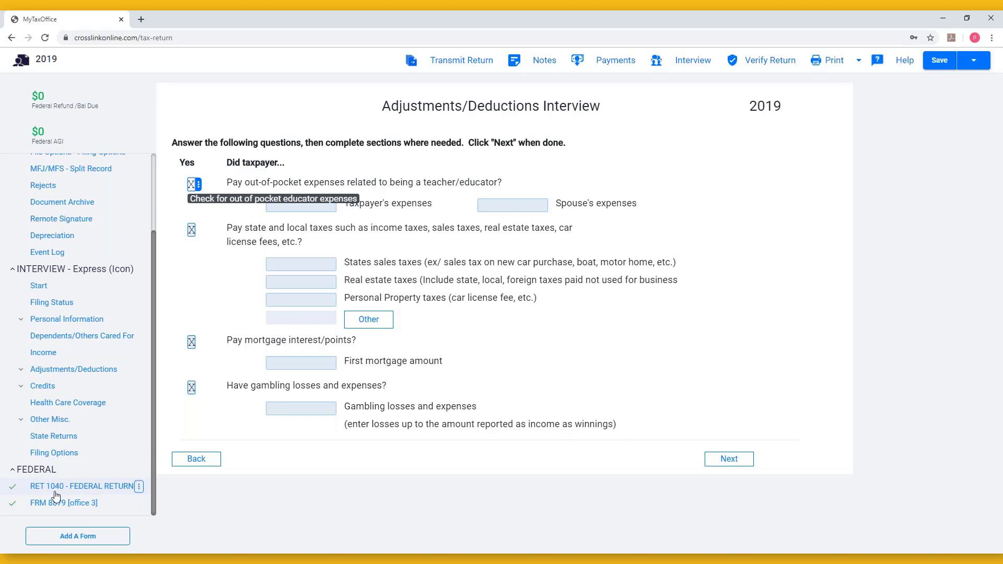
pyautogui.click(72, 539)
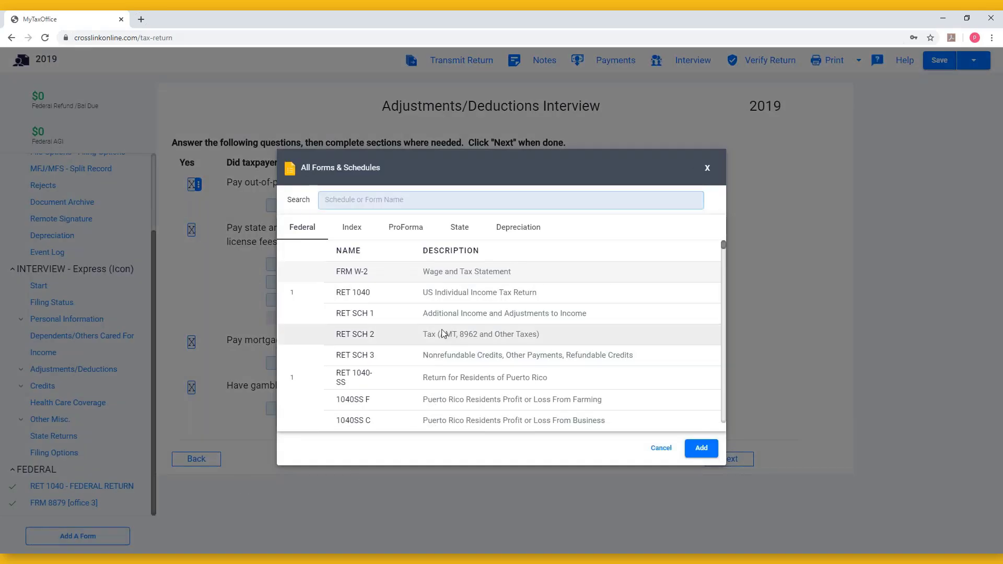
# - Add RET SCH 2 (Additional Taxes) from the forms list
pyautogui.click(699, 448)
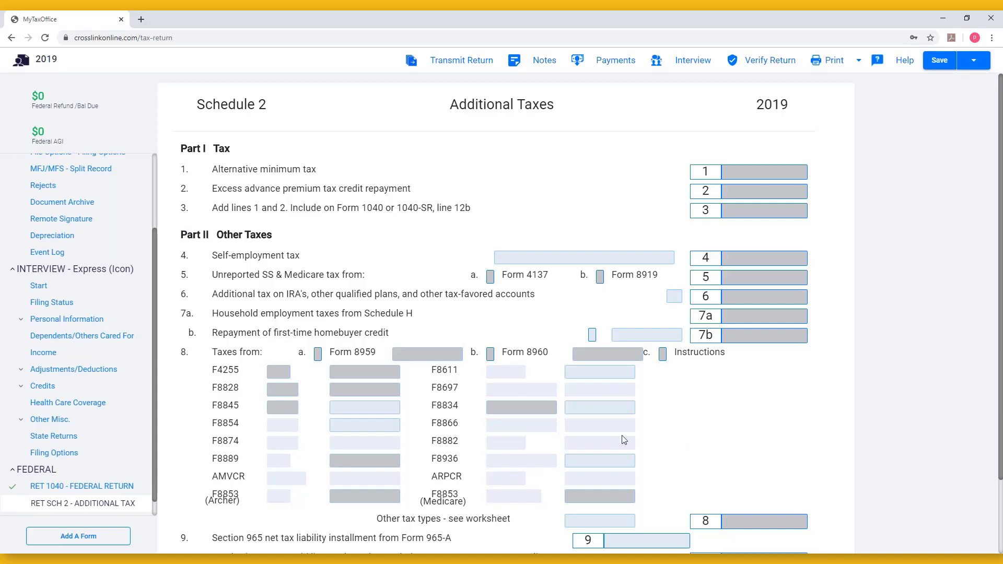
pyautogui.moveTo(154, 385); pyautogui.dragTo(160, 291)
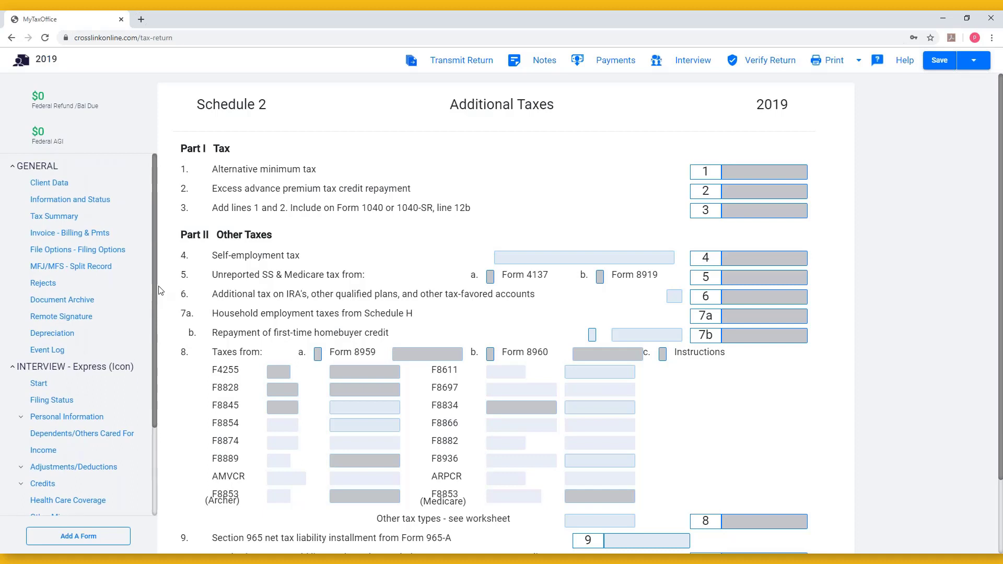
# - Close the new return without saving and switch to the Overview dashboard
pyautogui.click(973, 60)
pyautogui.click(938, 220)
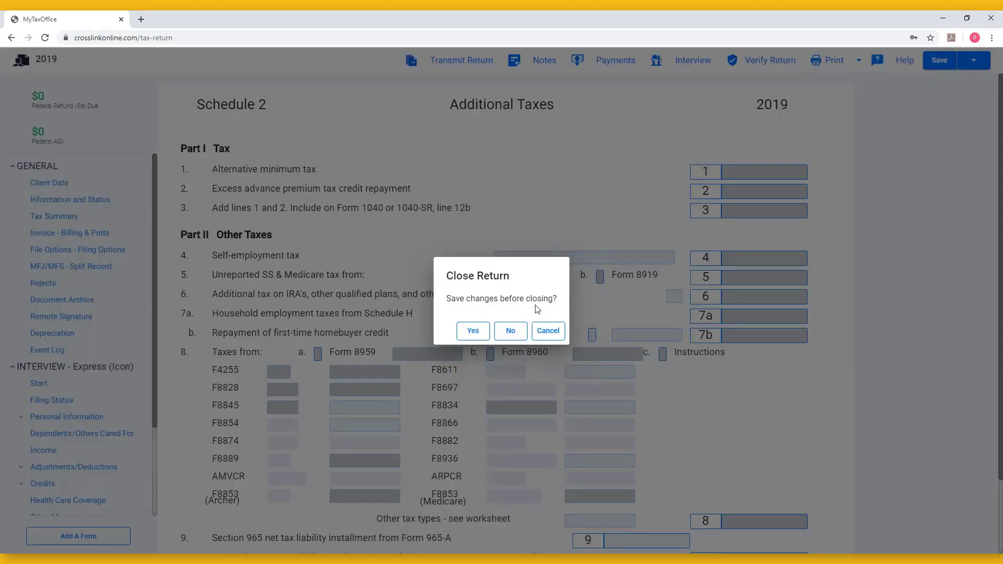
pyautogui.click(517, 333)
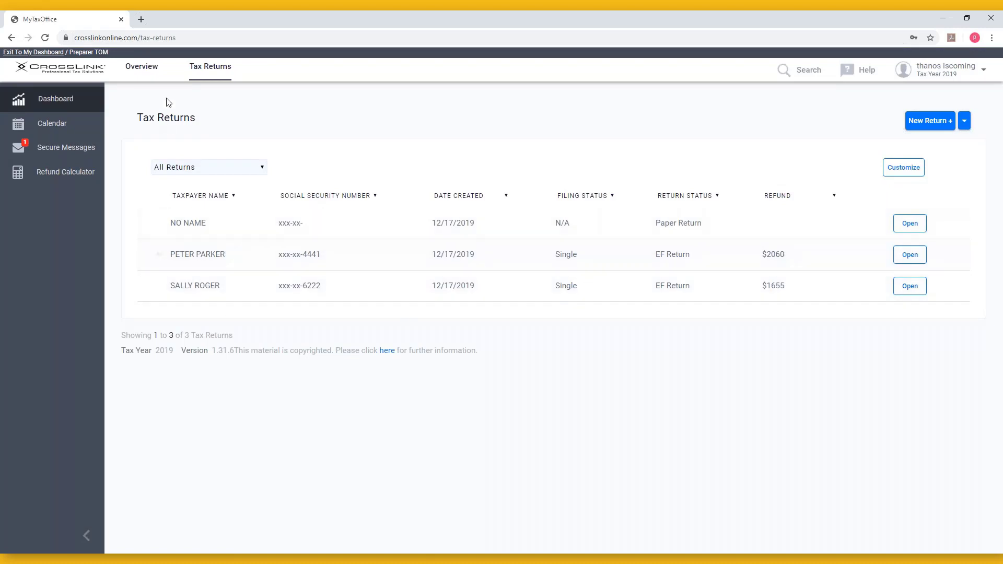
pyautogui.click(147, 72)
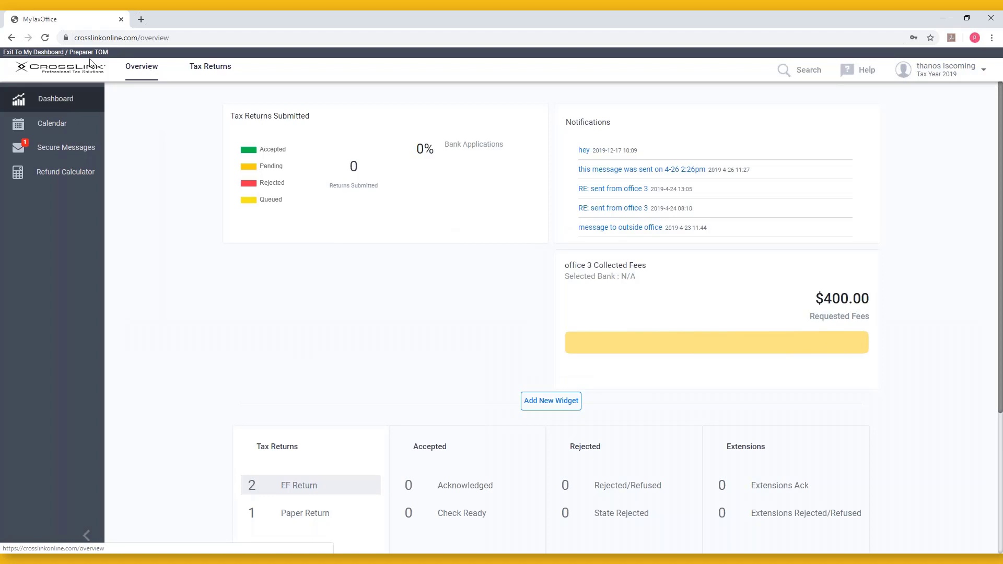
# - Exit to the office-level dashboard and review the Recently Viewed Preparers list
pyautogui.click(56, 54)
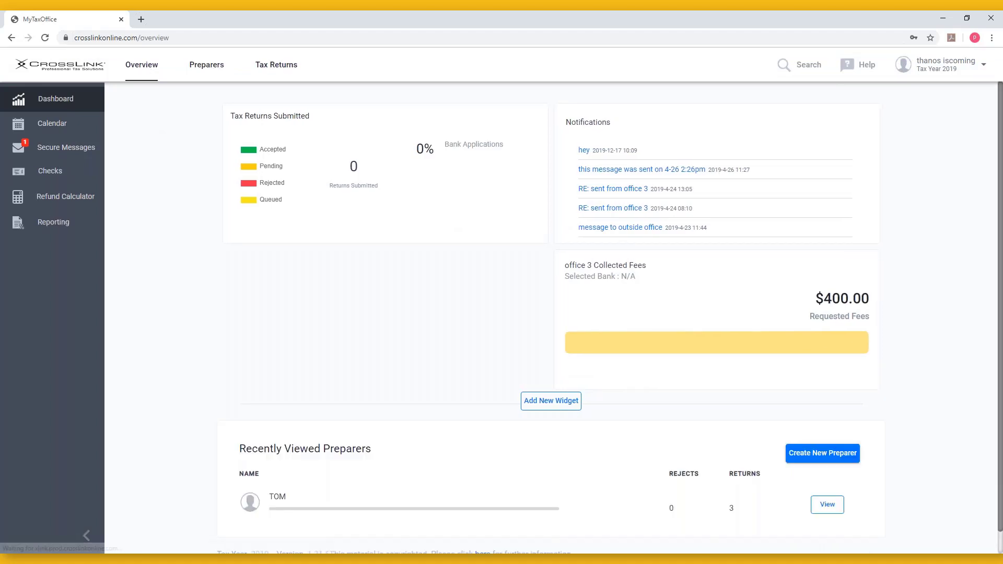
pyautogui.scroll(-1, 925, 358)
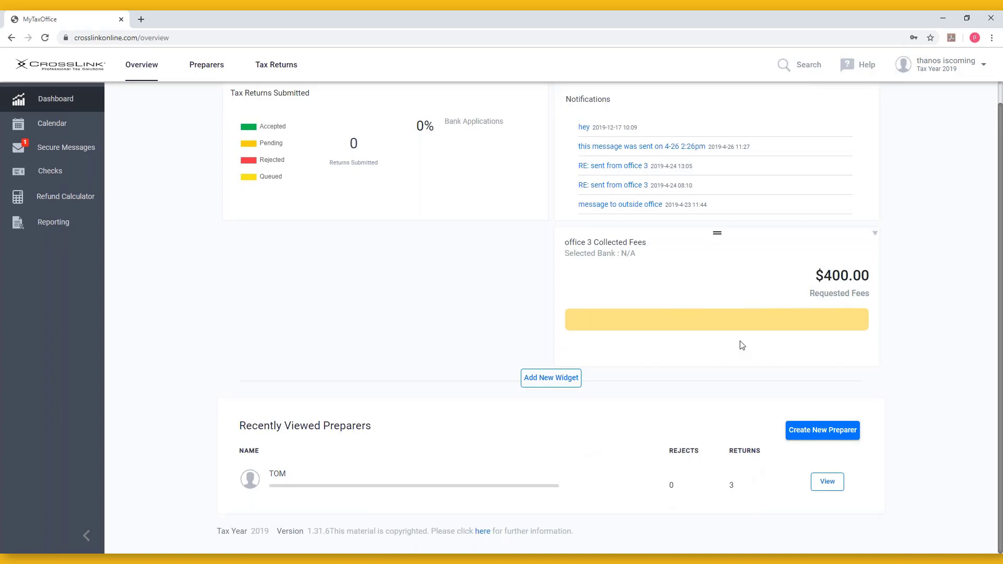
pyautogui.scroll(1, 744, 342)
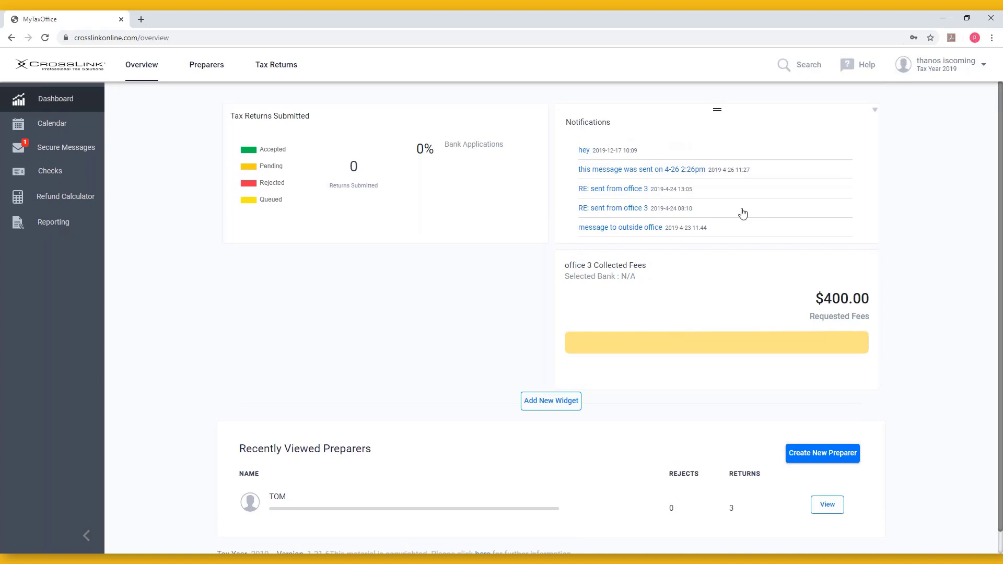